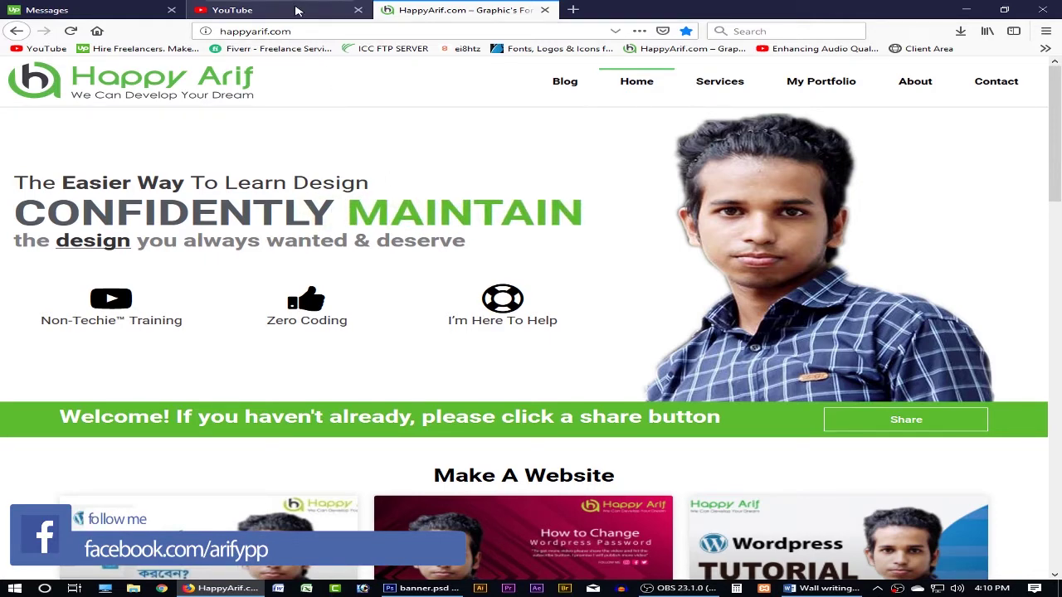
- Switch Firefox from the HappyArif.com page to the YouTube home page tab
click(298, 11)
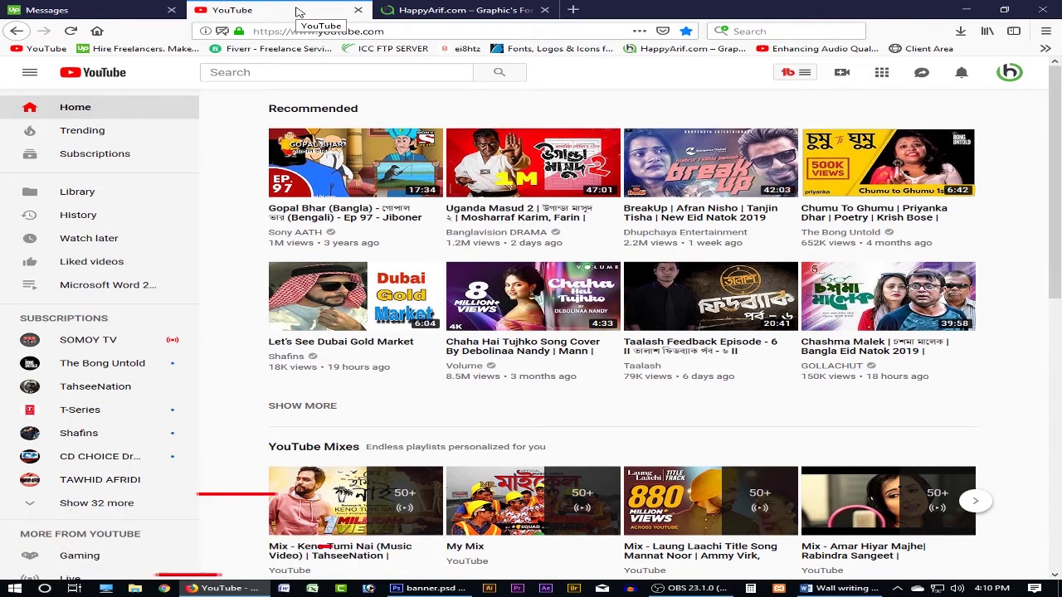
- Search YouTube for 'clean up bangladesh' using the suggested query
click(278, 73)
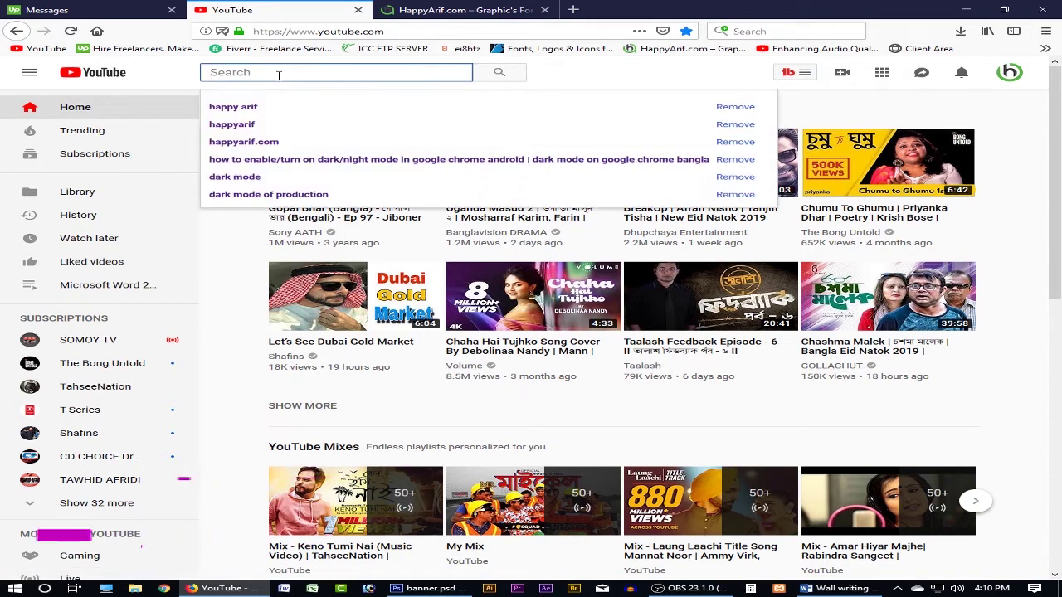
text(yo)
key(BackSpace)
key(BackSpace)
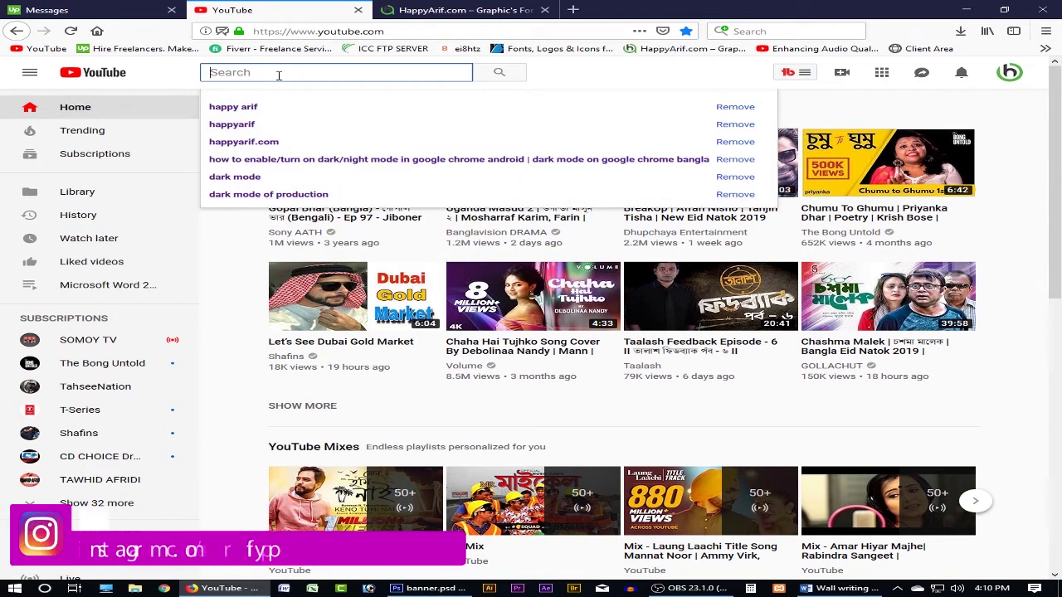
text(clean)
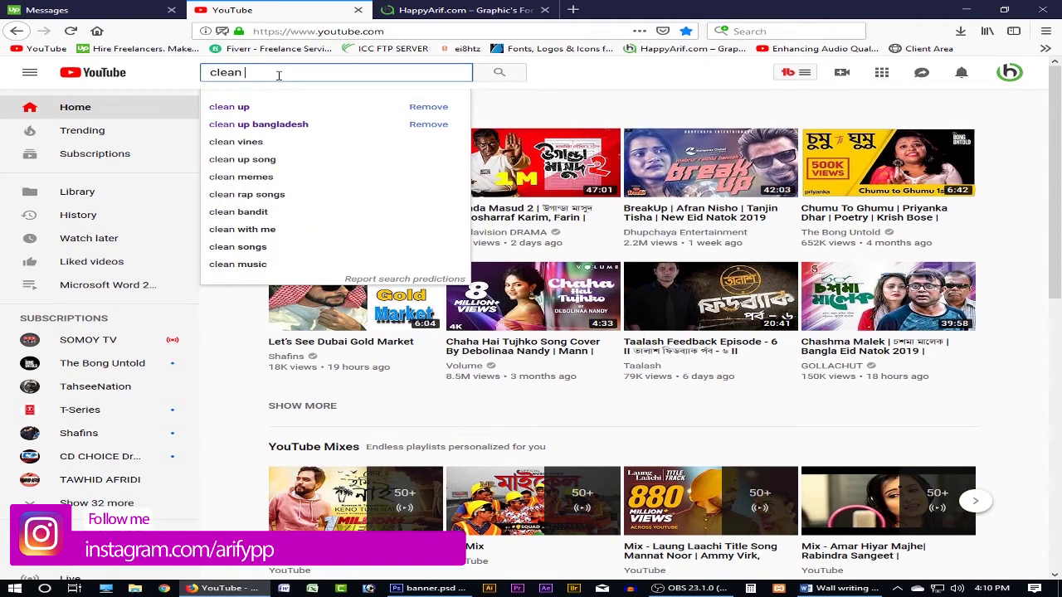
key(Down)
key(Down)
key(Return)
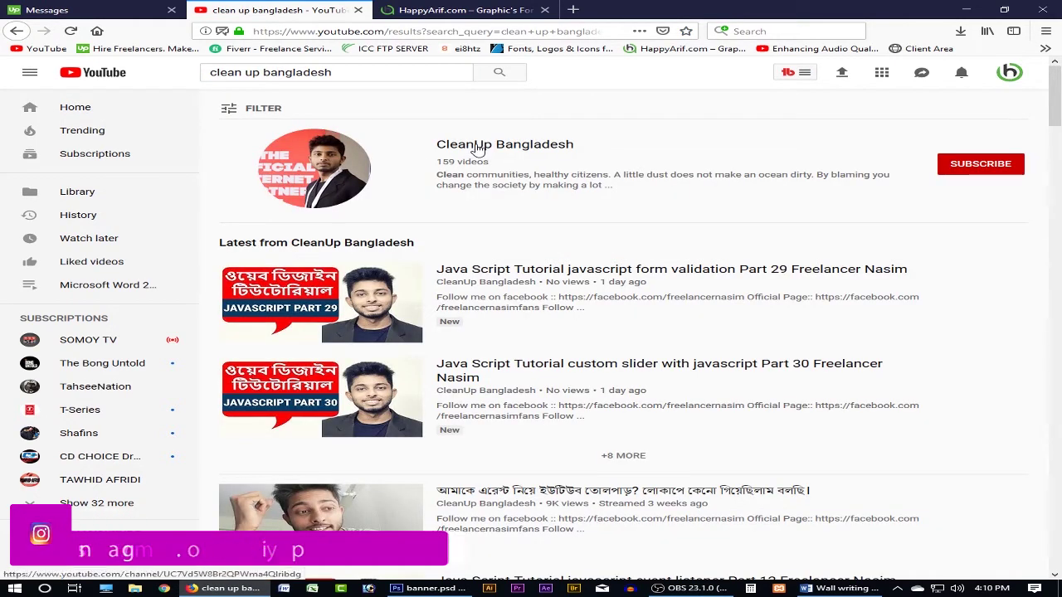
- Open the CleanUp Bangladesh channel, pause its featured video, and return to banner.psd in Photoshop
click(469, 141)
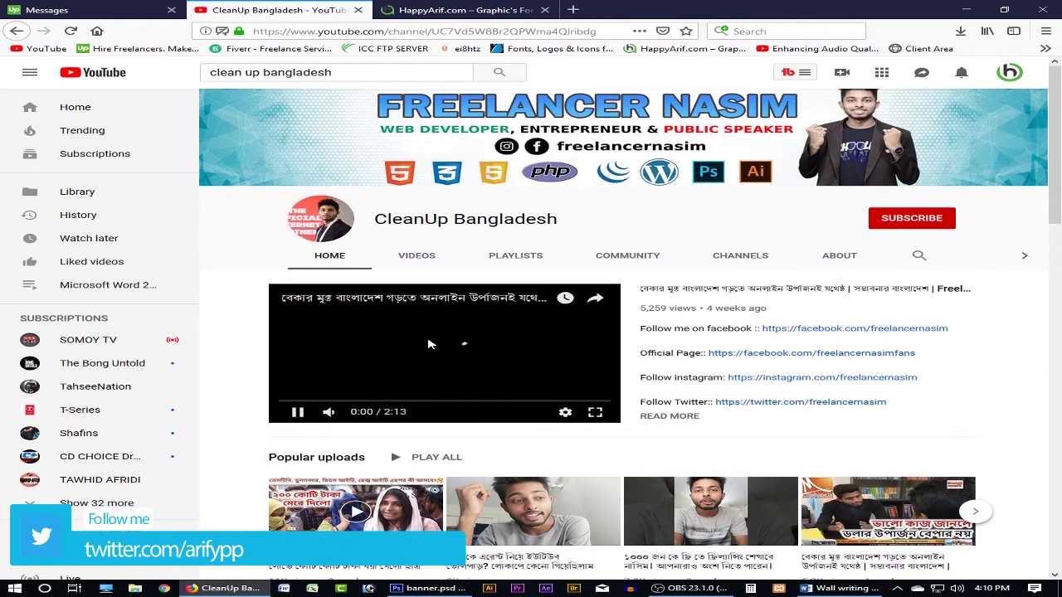
click(297, 414)
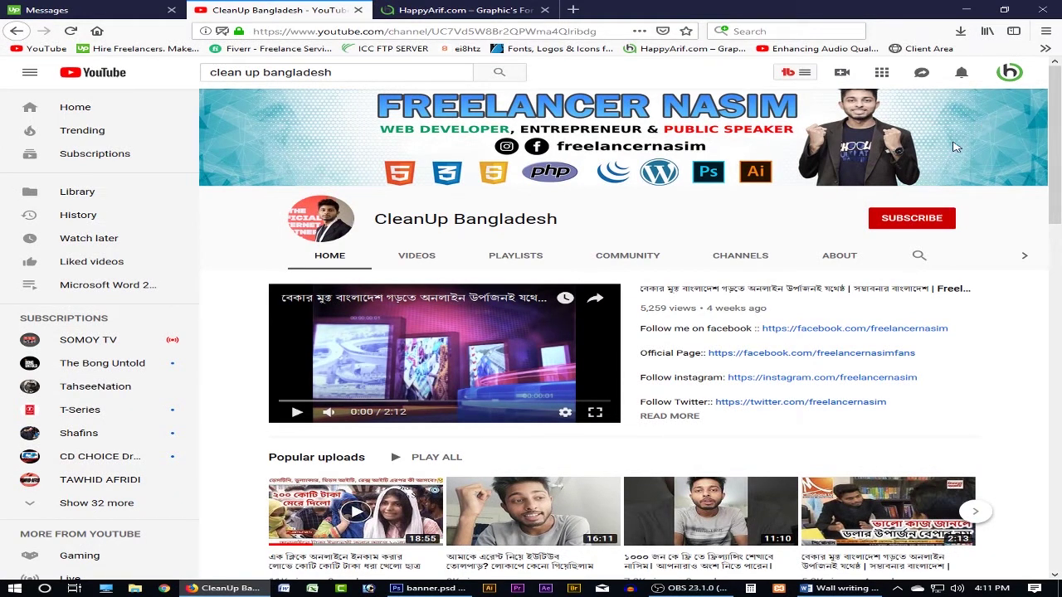
click(424, 588)
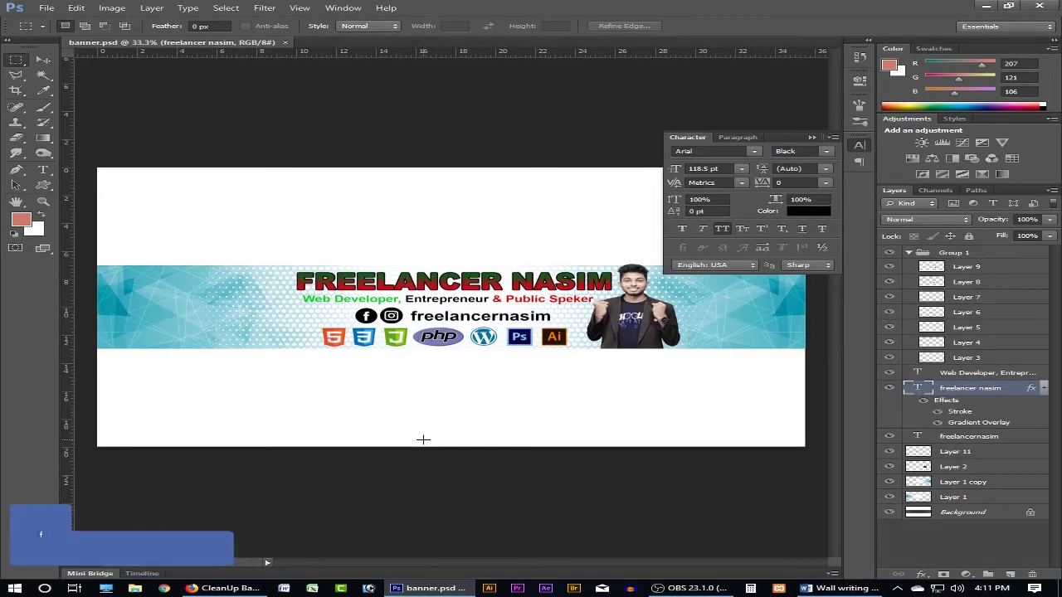
- Zoom in and out to inspect the banner.psd design
ctrl+click(504, 330)
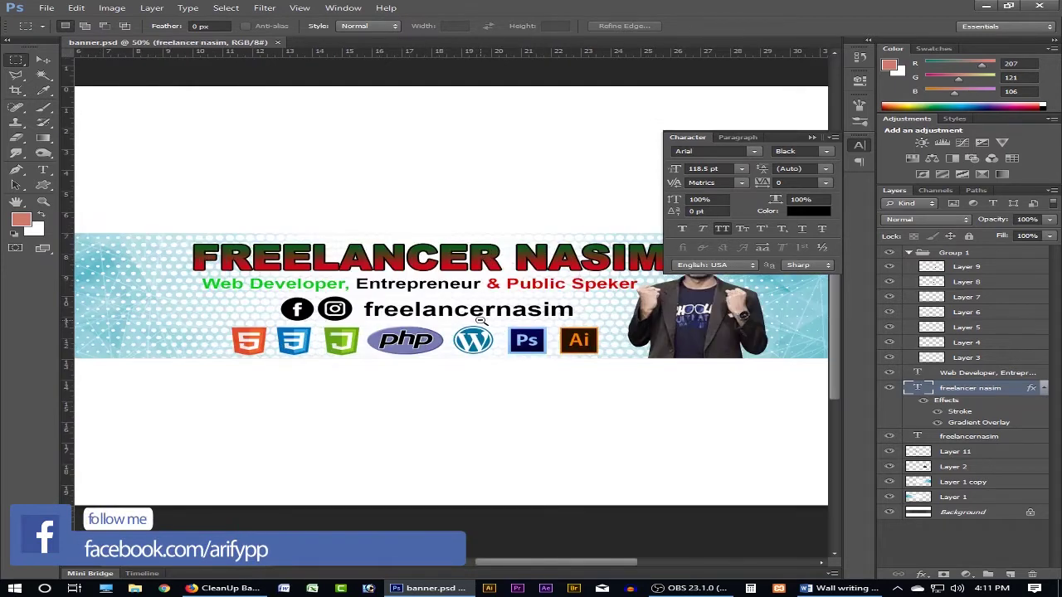
alt+click(479, 320)
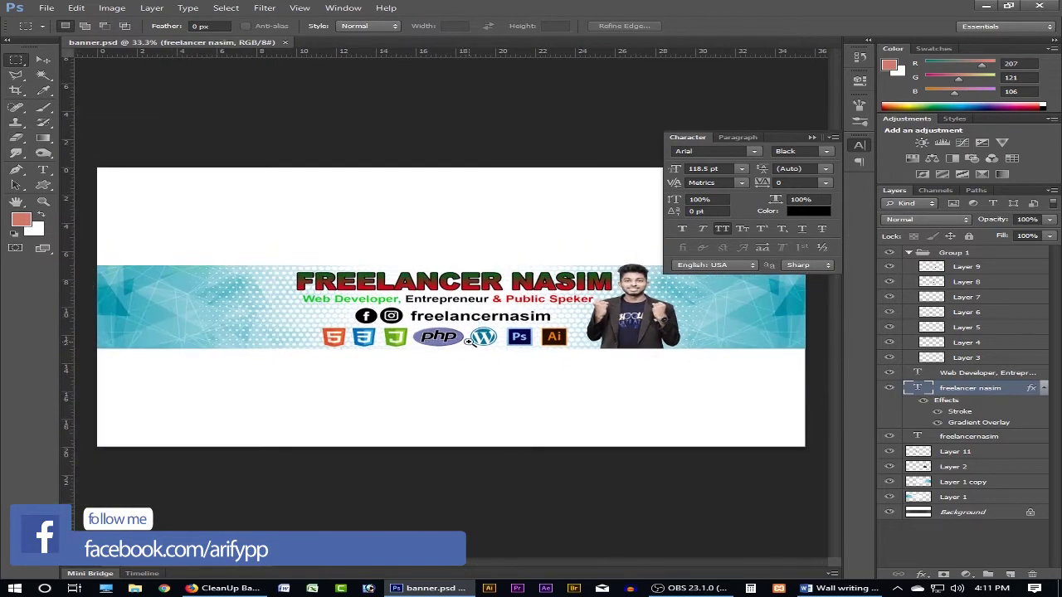
ctrl+click(470, 342)
alt+click(455, 331)
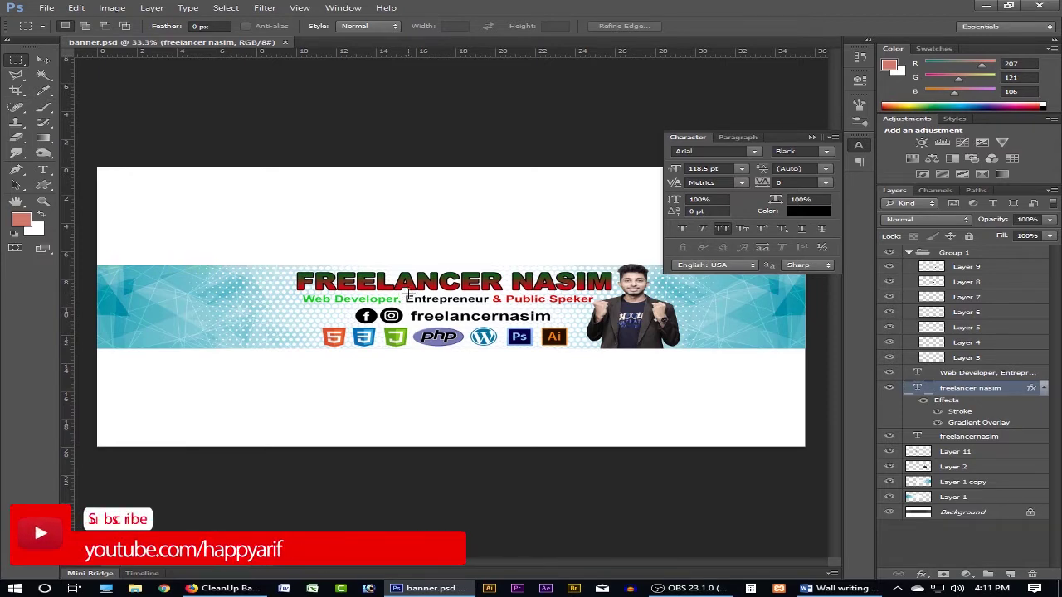
- Open the LFOXKQS - Imgur.jpg banner template with File > Open
click(48, 8)
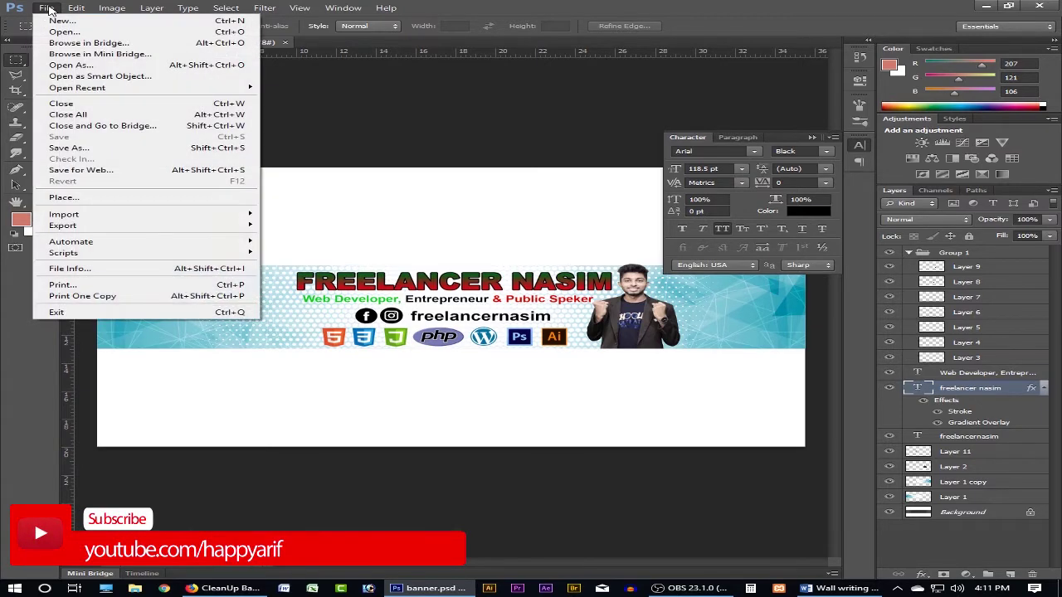
click(50, 29)
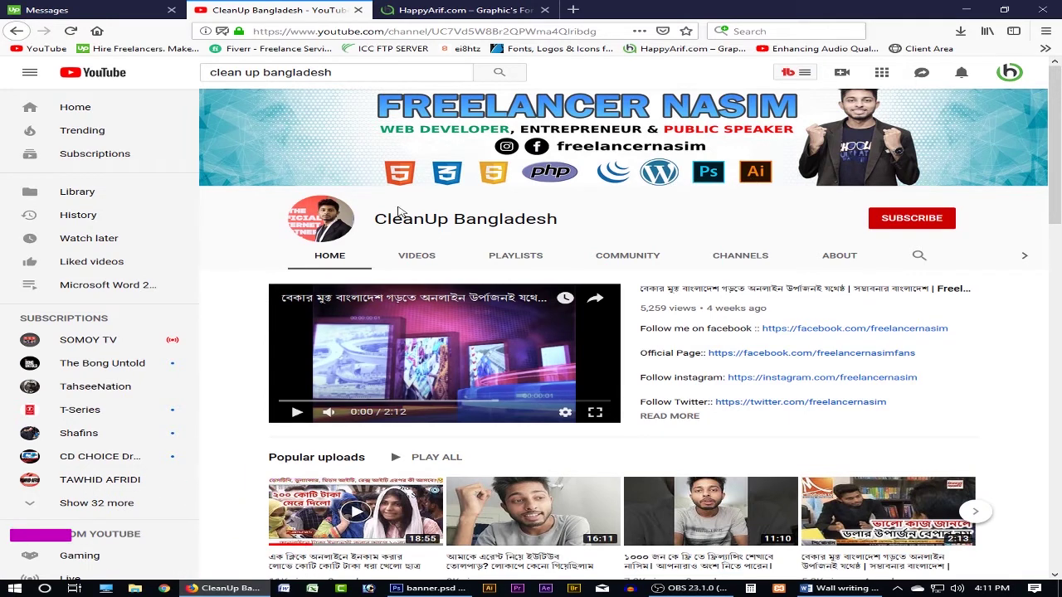
click(427, 588)
mouse_move(672, 266)
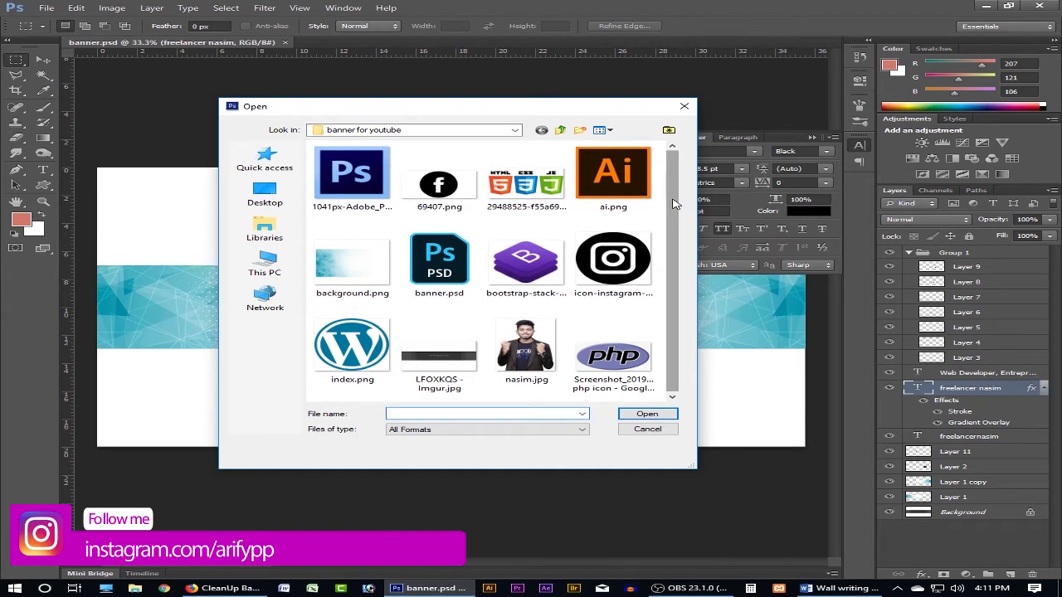
drag(673, 204, 669, 214)
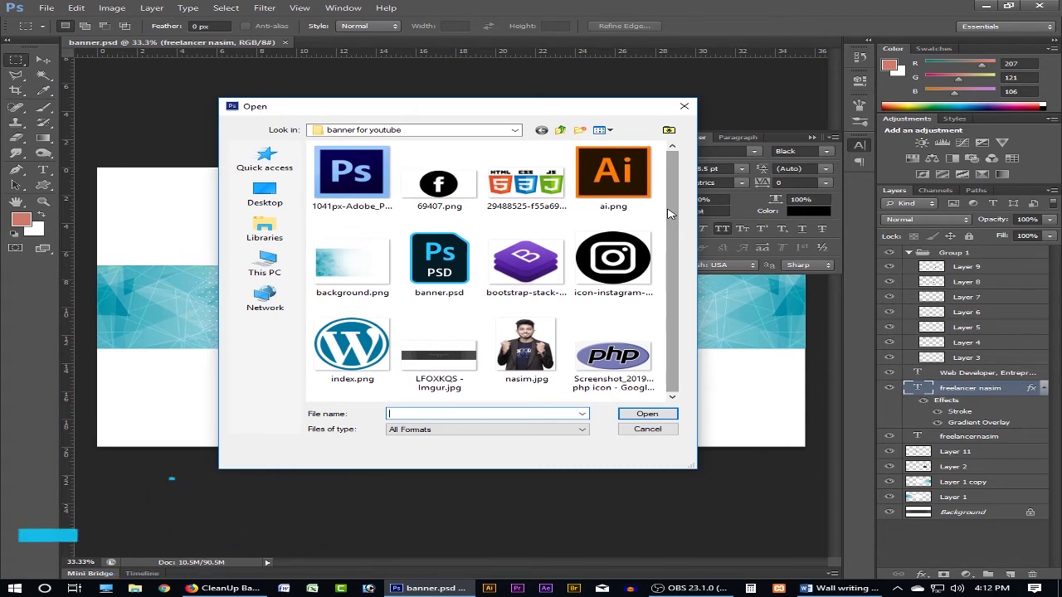
click(439, 352)
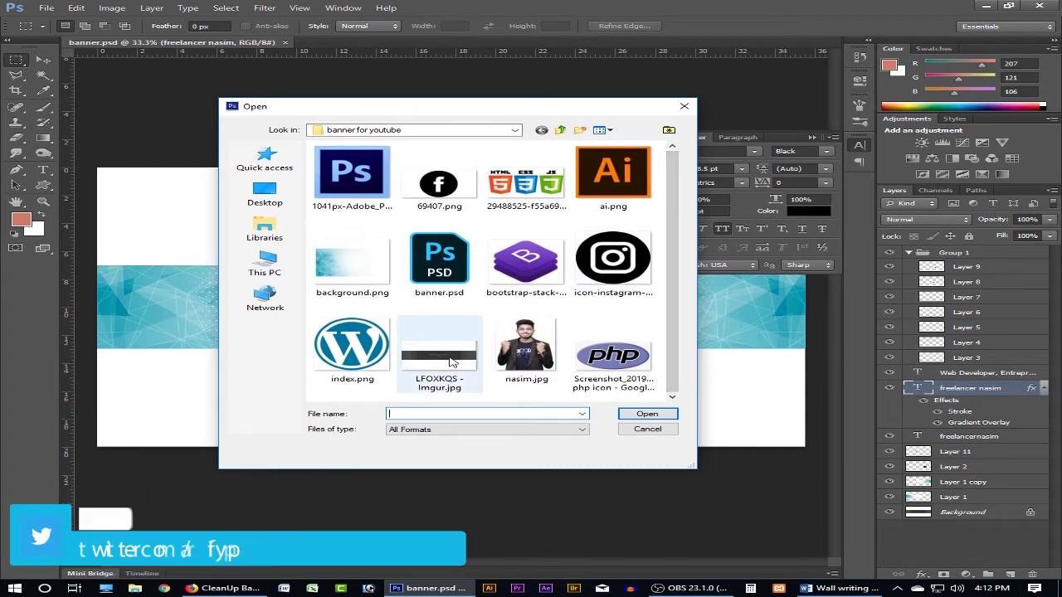
click(646, 414)
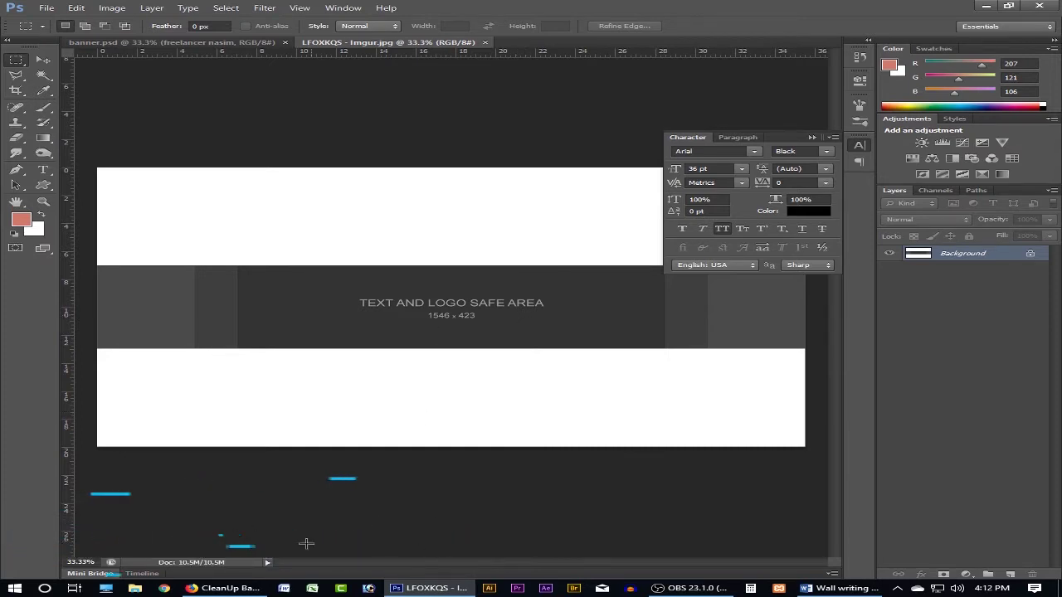
- Glance at the Firefox reference, then open background.png in Photoshop
click(214, 588)
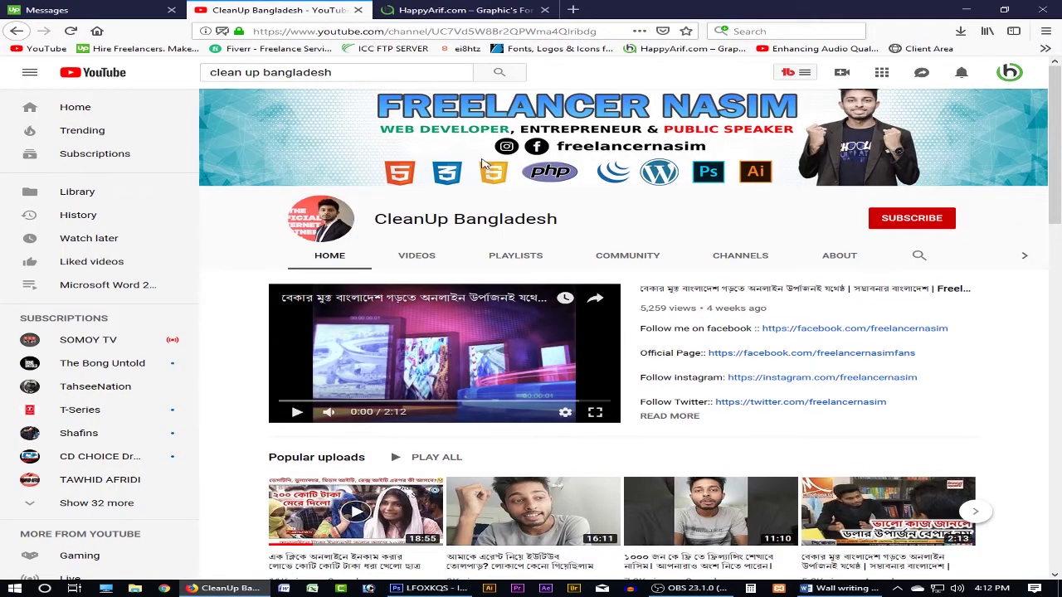
click(236, 588)
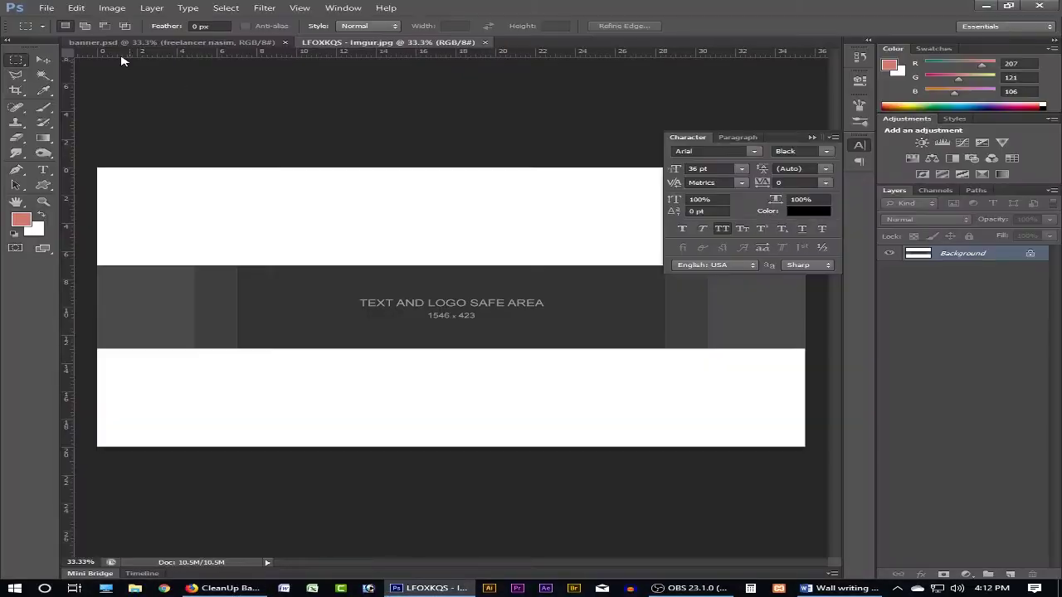
click(47, 8)
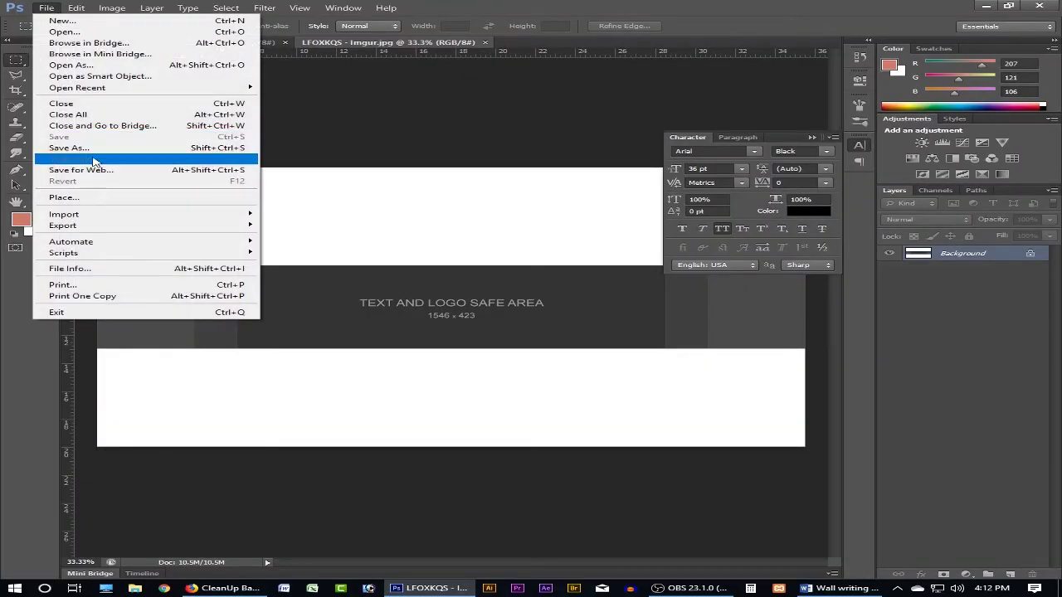
click(64, 31)
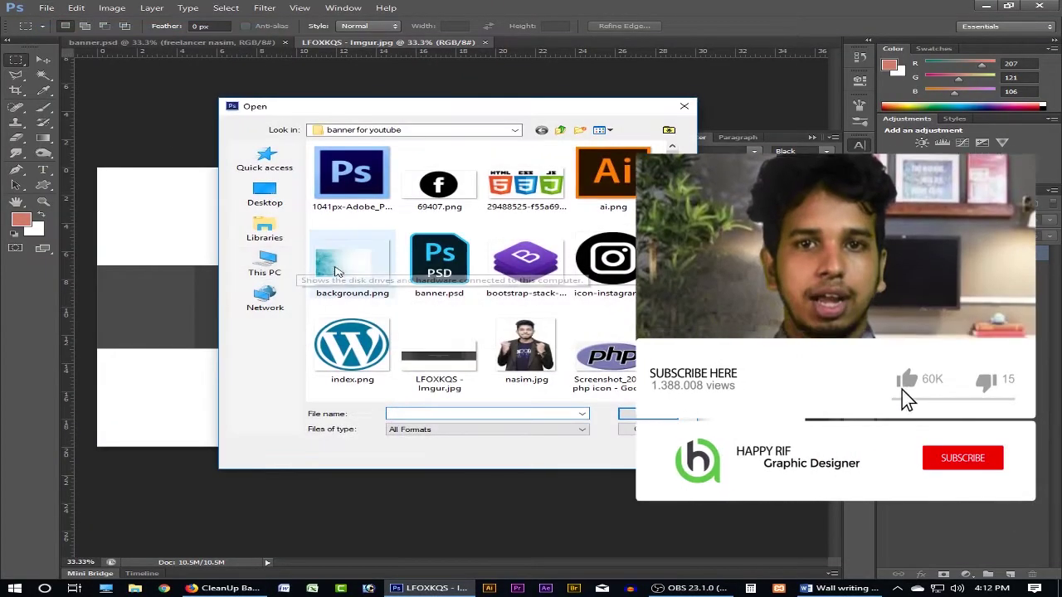
click(345, 265)
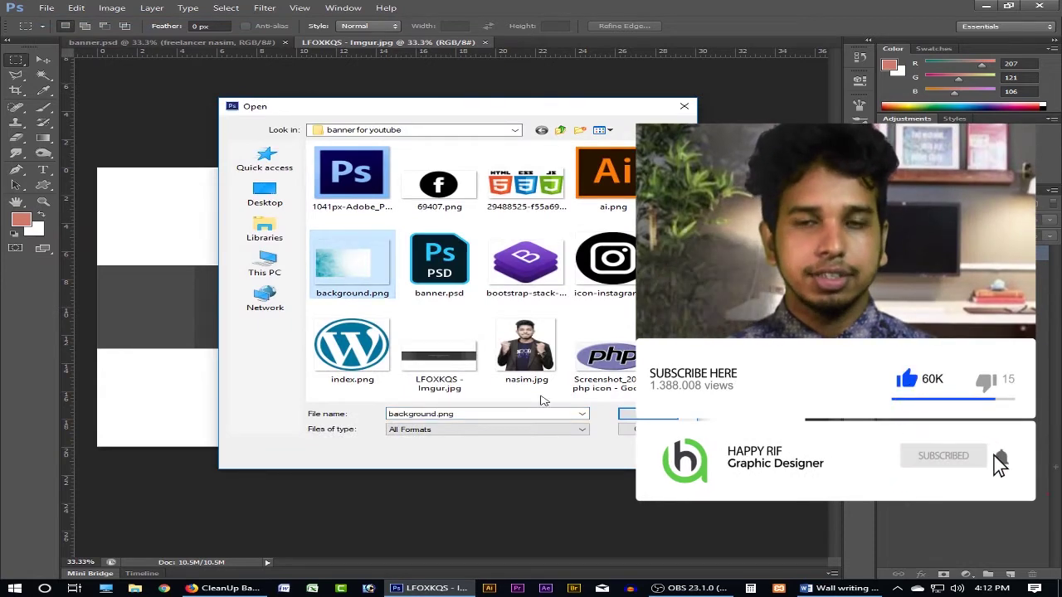
click(648, 413)
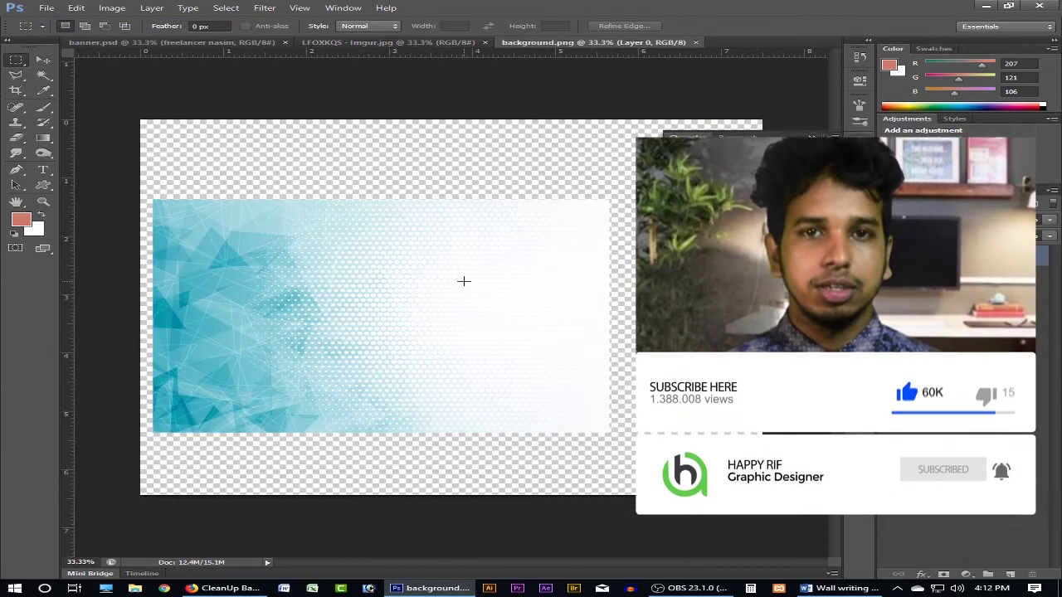
- Drag the teal background into the template as Layer 1 and move it higher
click(43, 59)
mouse_move(274, 243)
mouse_down()
mouse_move(274, 144)
mouse_move(349, 46)
mouse_move(331, 252)
mouse_up()
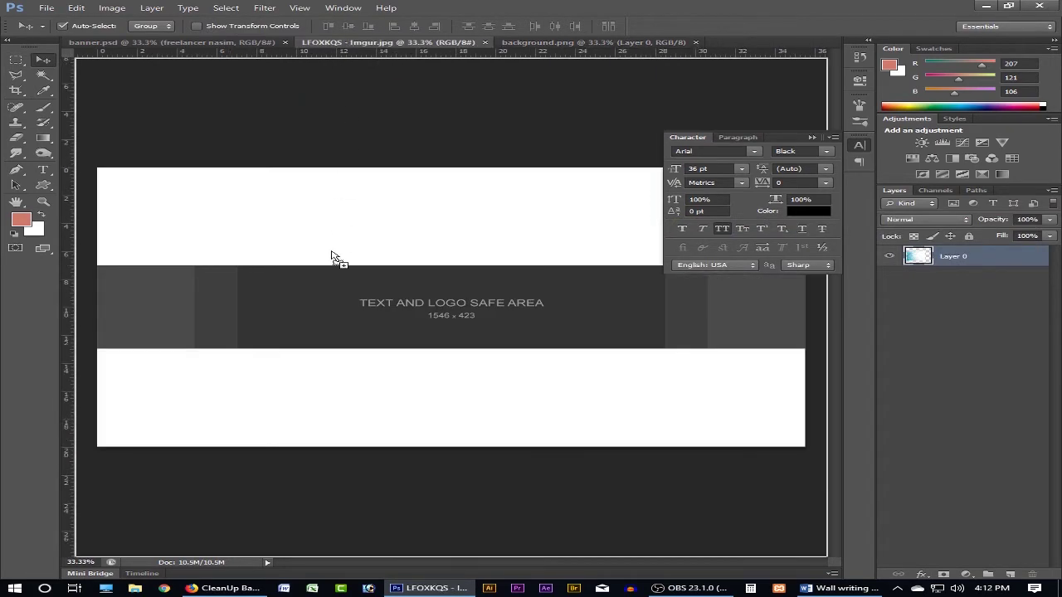
drag(298, 318, 215, 297)
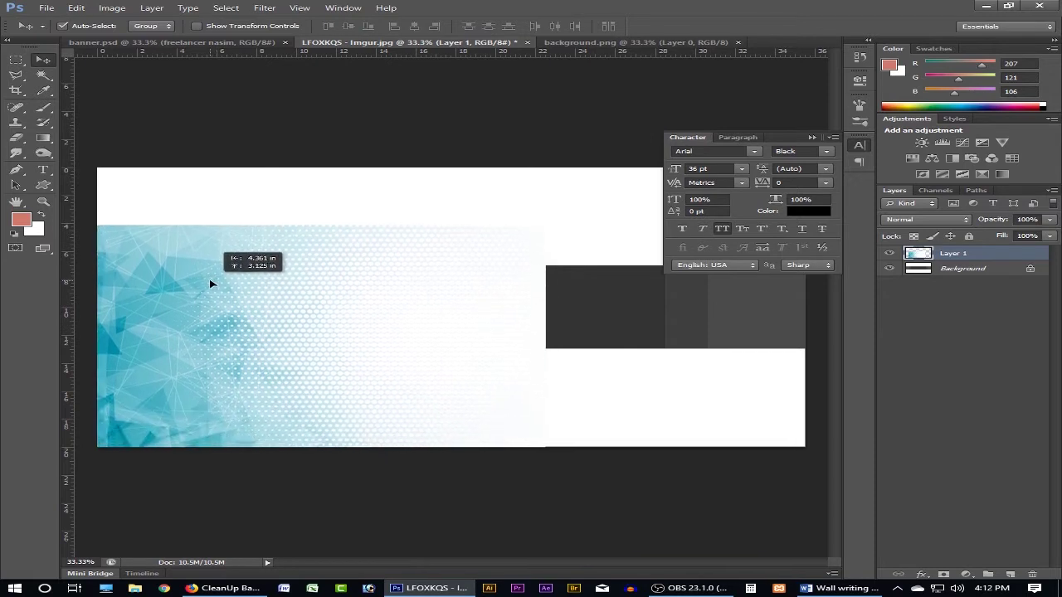
drag(215, 298, 209, 253)
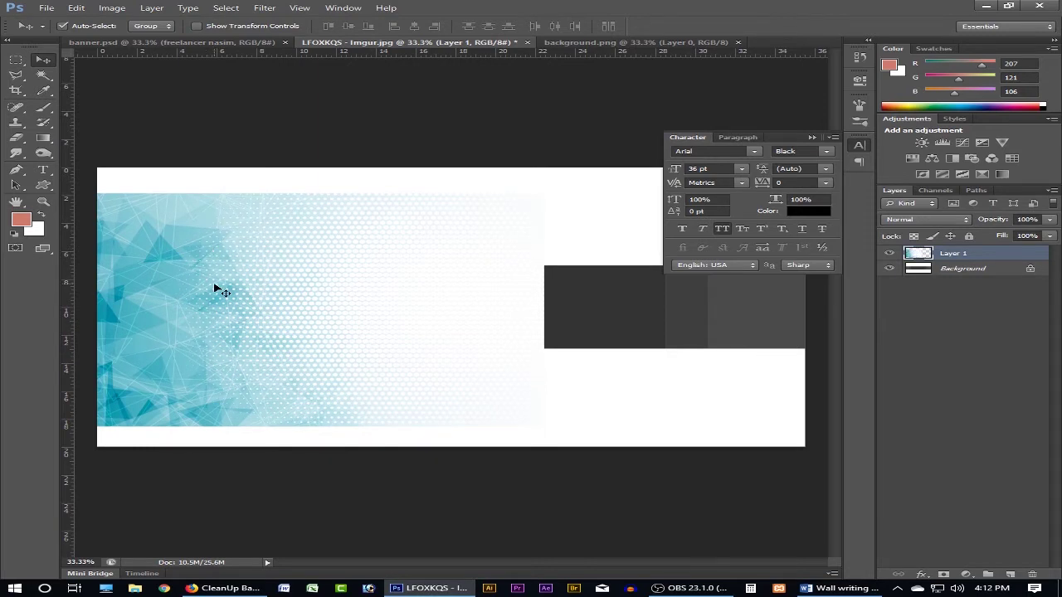
- Duplicate the teal layer as Layer 1 copy and put it under free transform
key(ctrl+j)
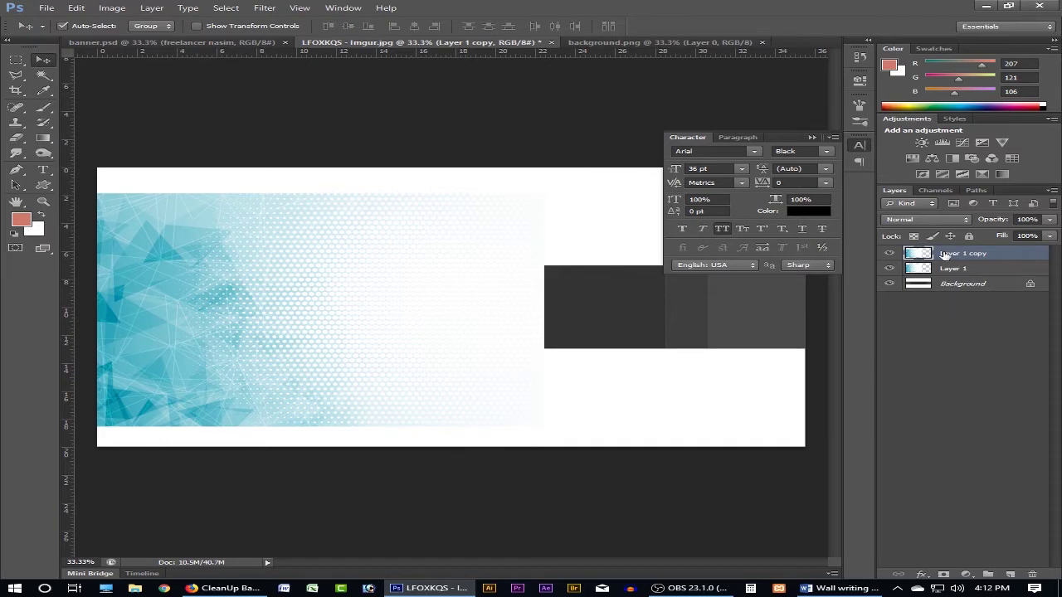
drag(295, 271, 312, 370)
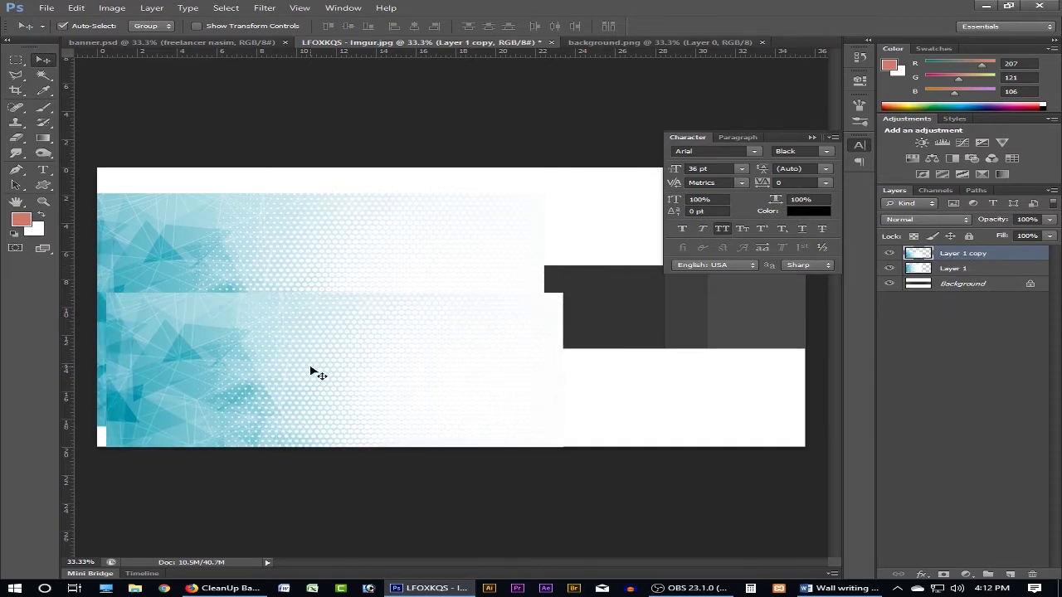
key(ctrl+z)
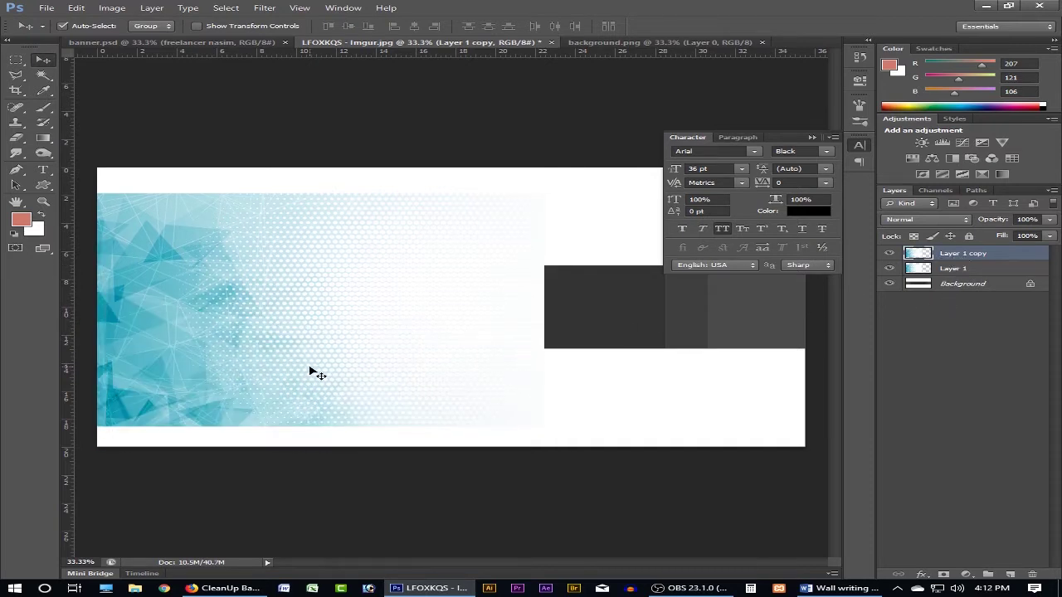
key(ctrl+minus)
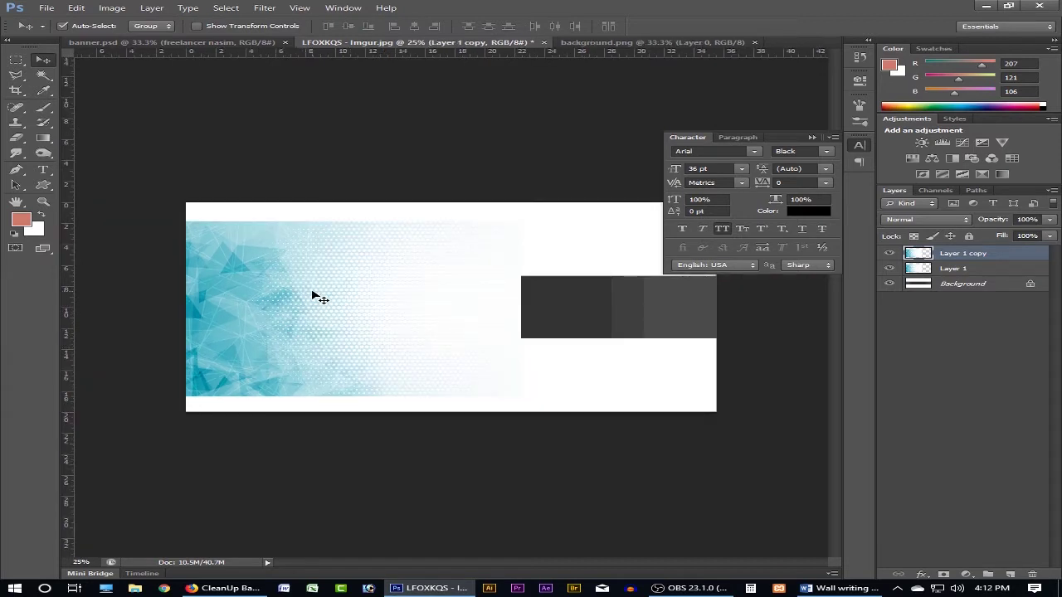
key(ctrl+t)
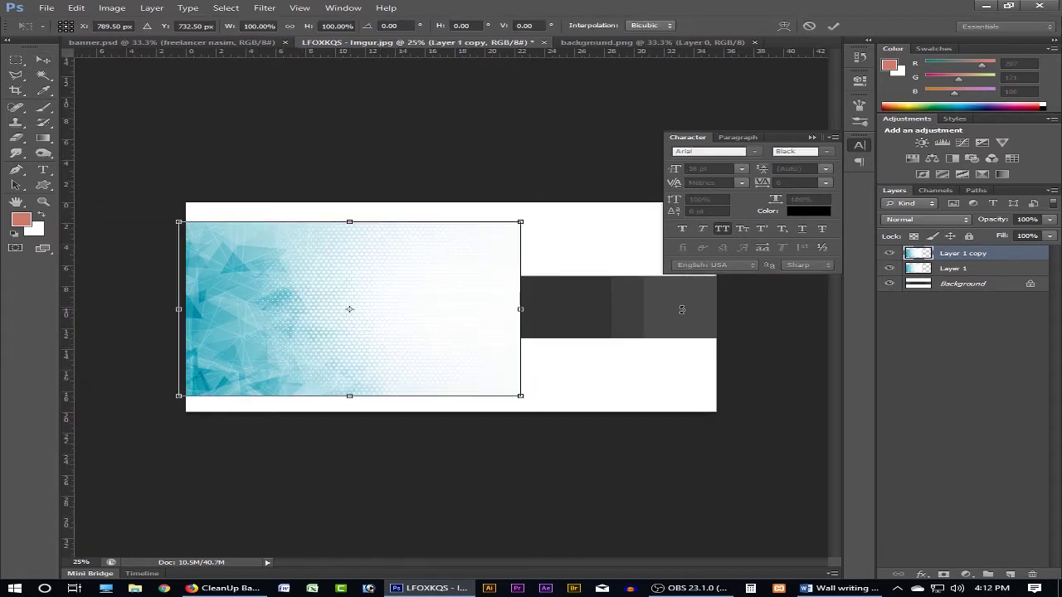
- Flip Layer 1 copy horizontally and move it to the right side of the banner
right_click(440, 285)
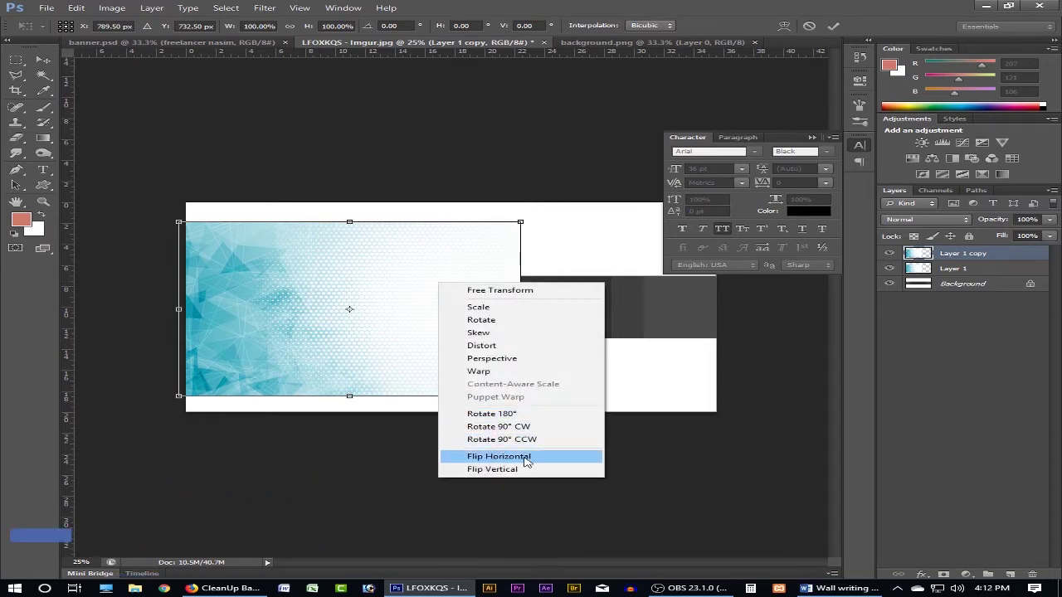
click(522, 457)
mouse_move(445, 377)
mouse_down()
mouse_move(630, 372)
mouse_move(643, 385)
mouse_up()
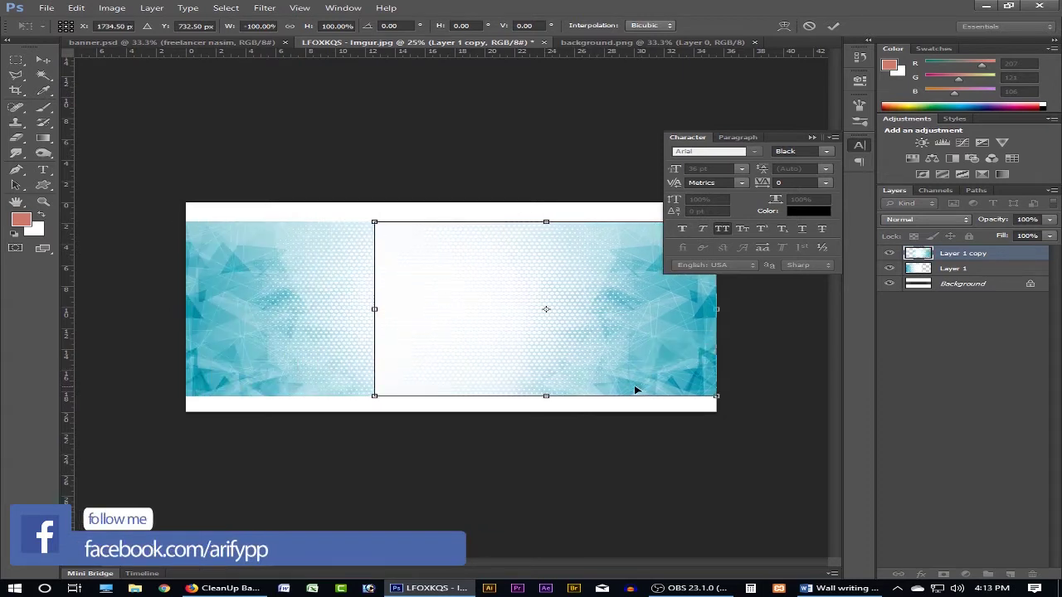
key(Return)
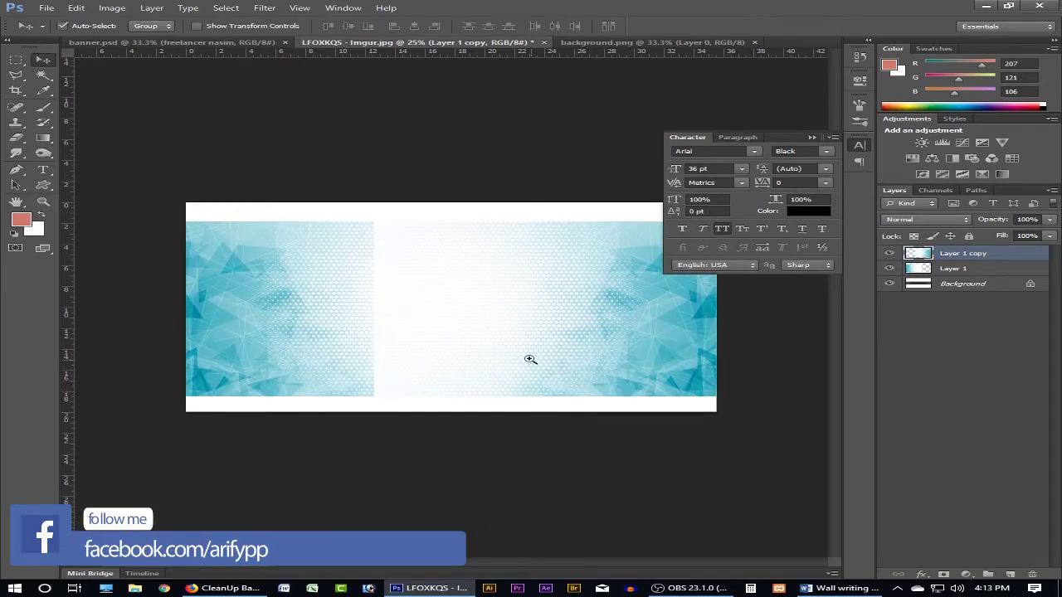
click(481, 328)
alt+click(480, 327)
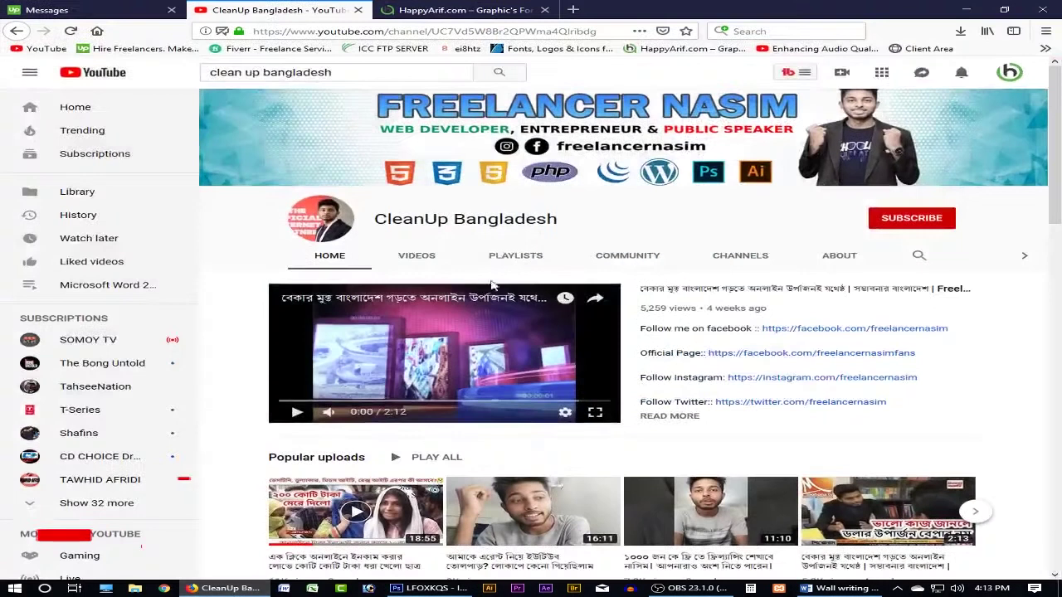
- Compare with the YouTube reference banner and try moving the left teal section down, then undo
click(220, 588)
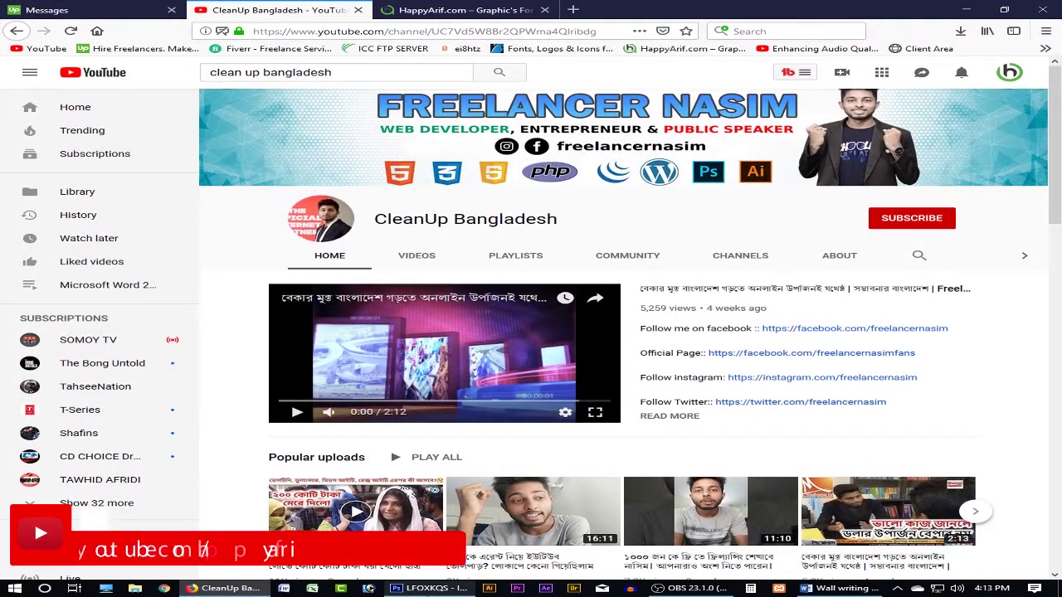
click(429, 588)
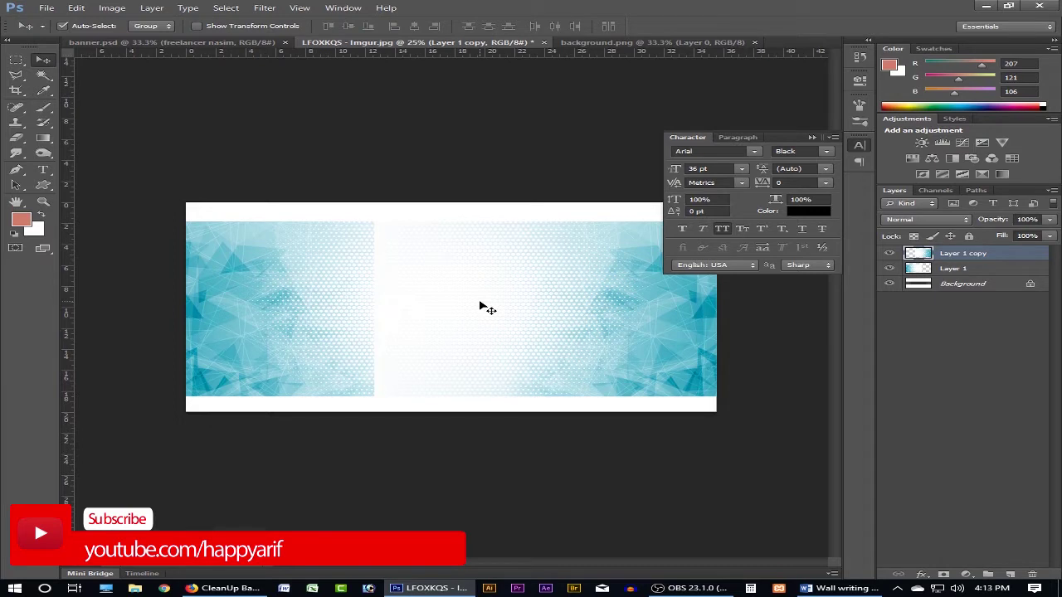
drag(300, 338, 300, 504)
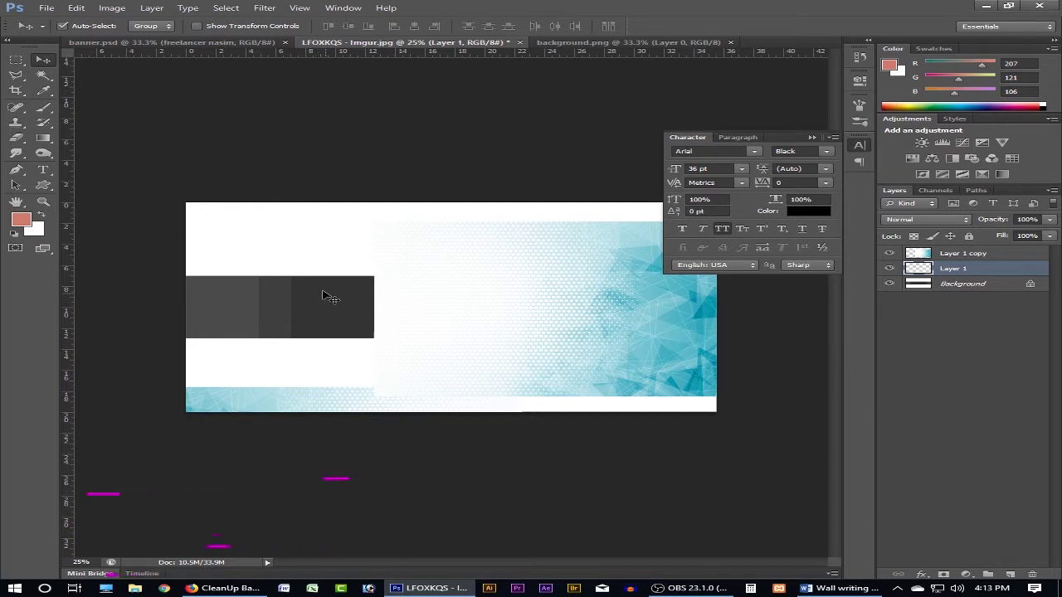
key(ctrl+z)
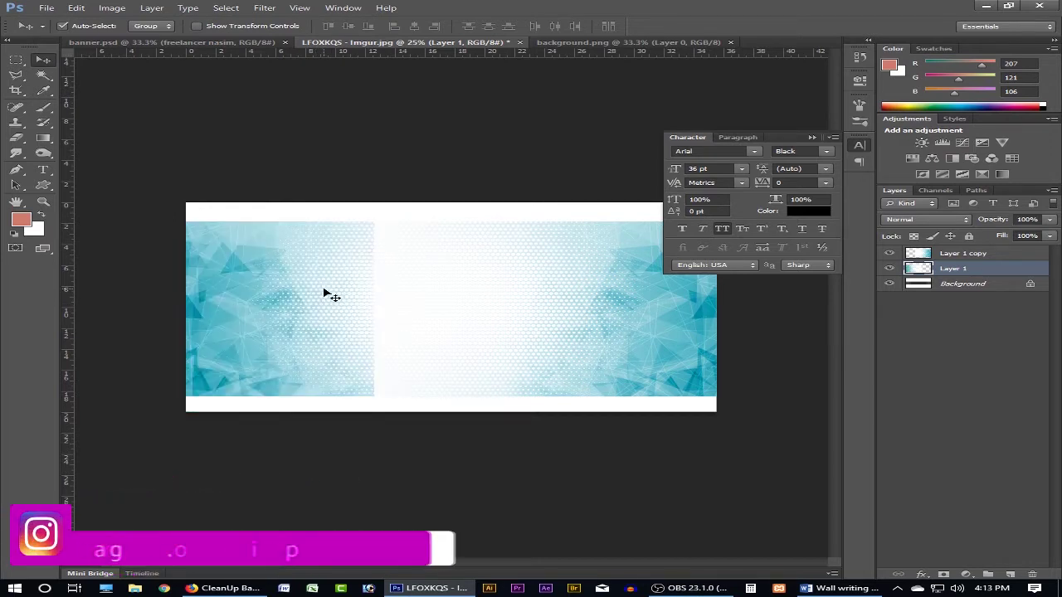
click(16, 63)
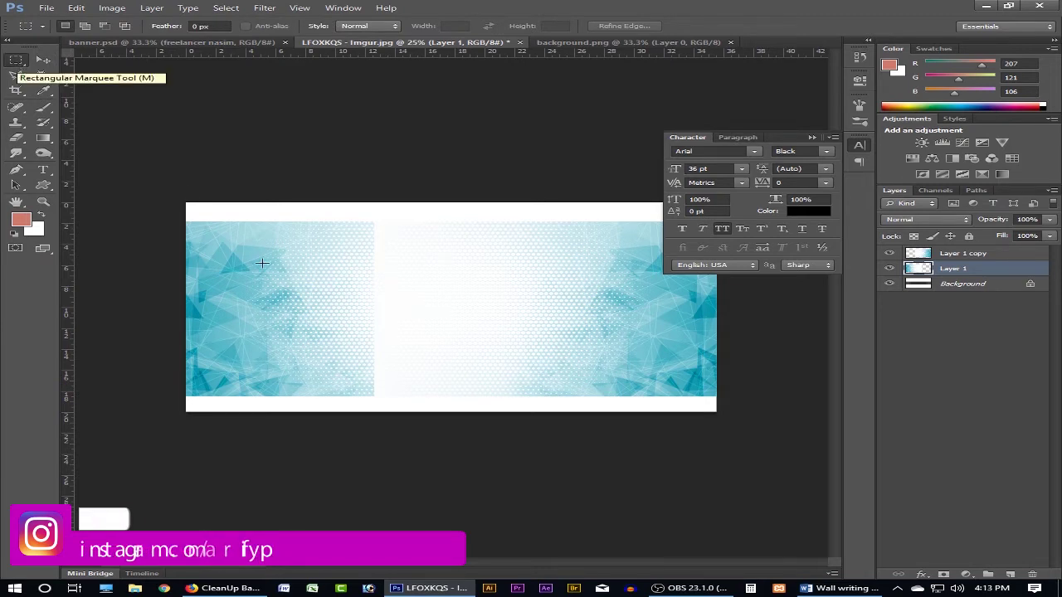
- Trial-clear a band across the upper teal image, then undo and deselect
drag(186, 283, 716, 219)
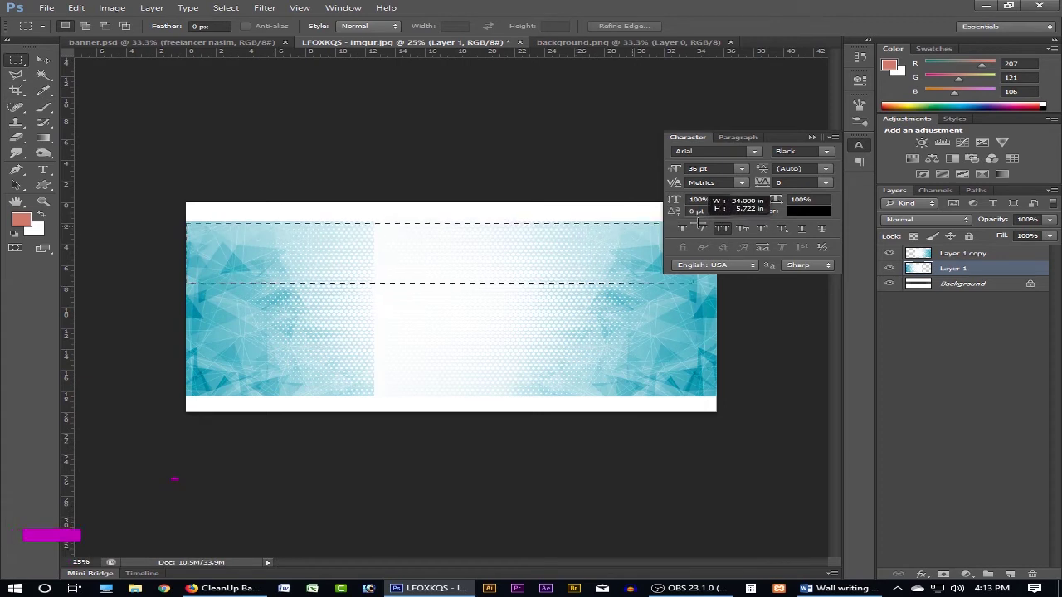
key(Delete)
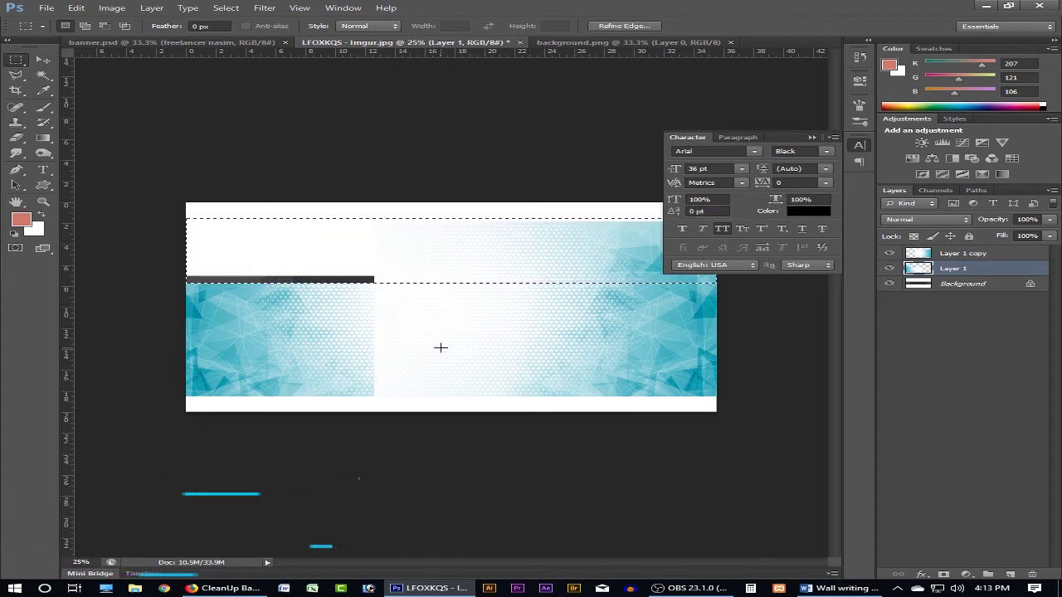
key(ctrl+z)
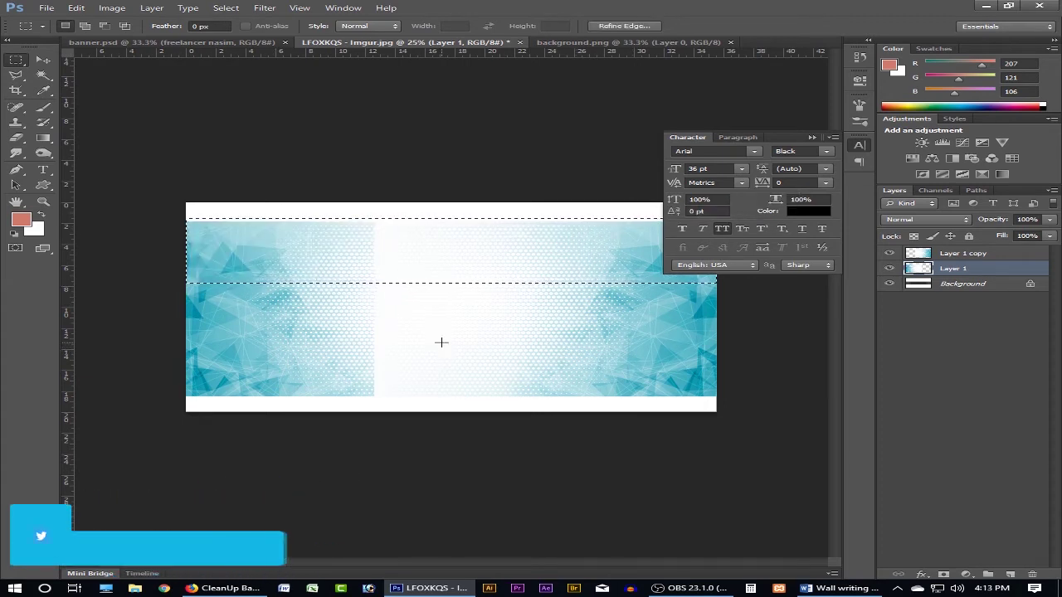
key(ctrl+alt+z)
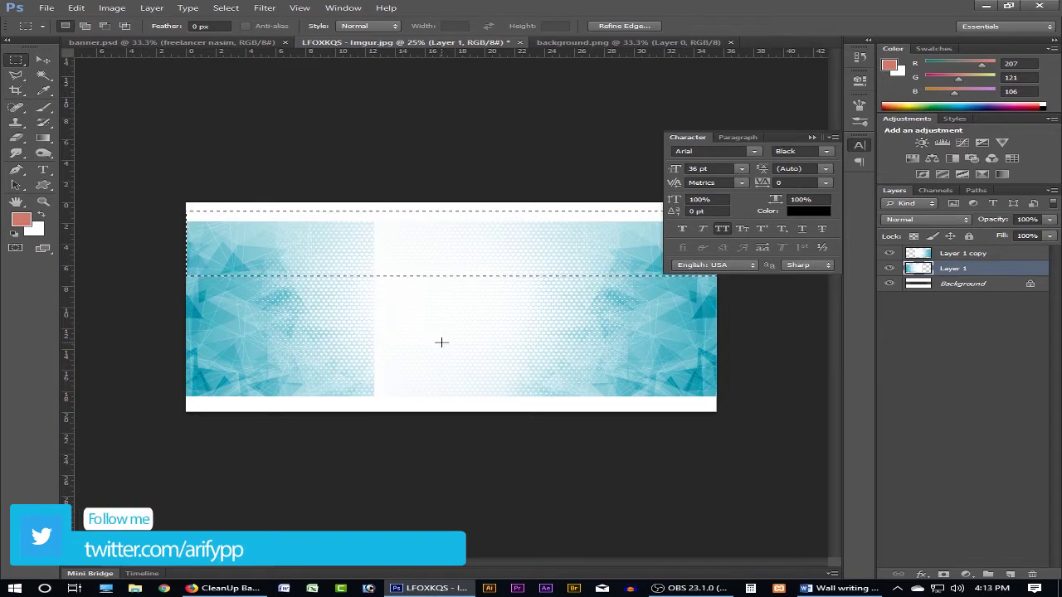
key(Delete)
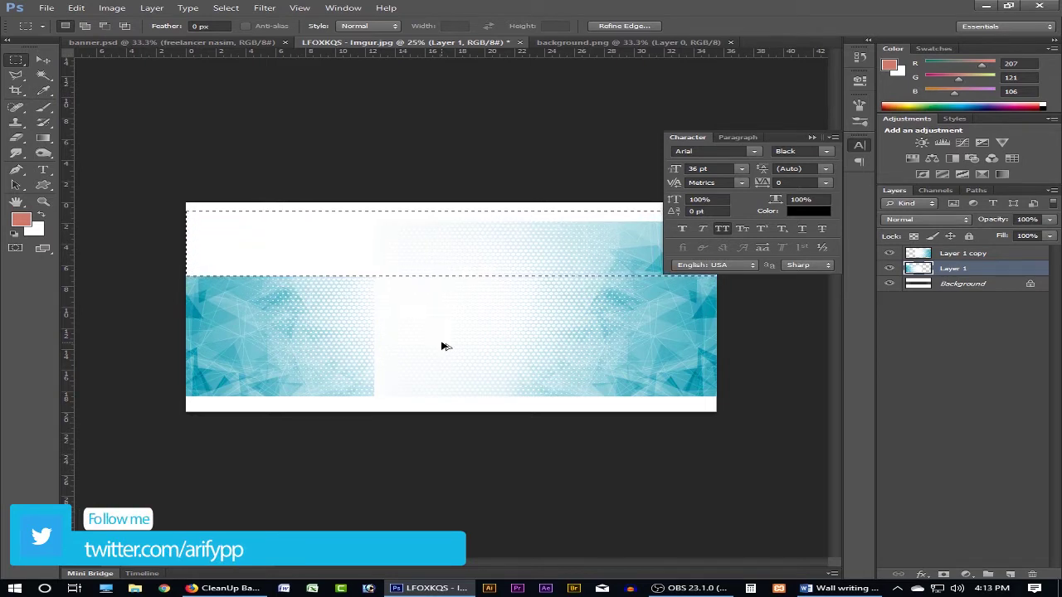
key(ctrl+z)
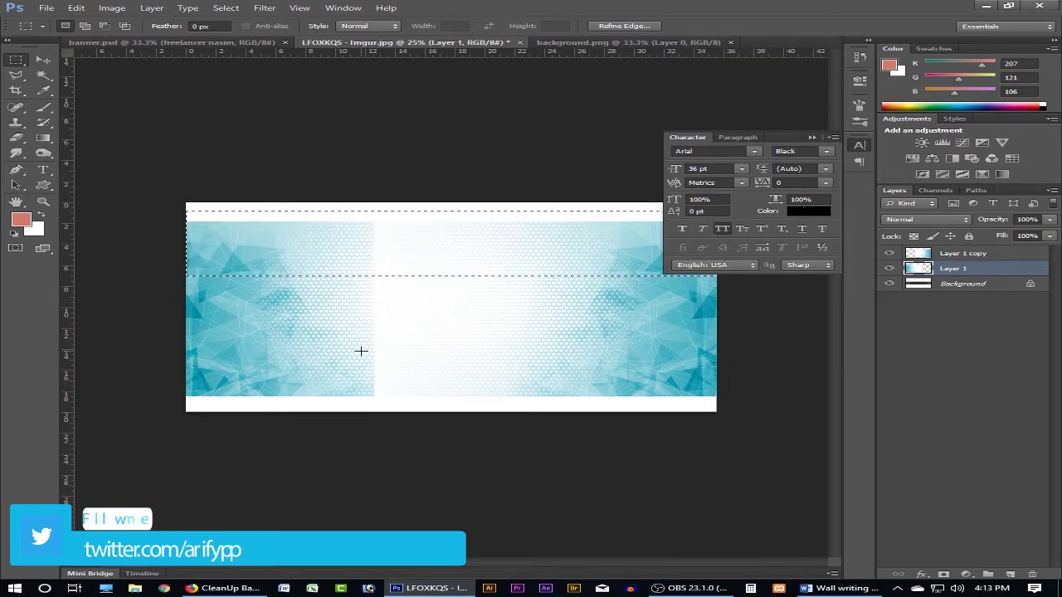
key(ctrl+d)
key(v)
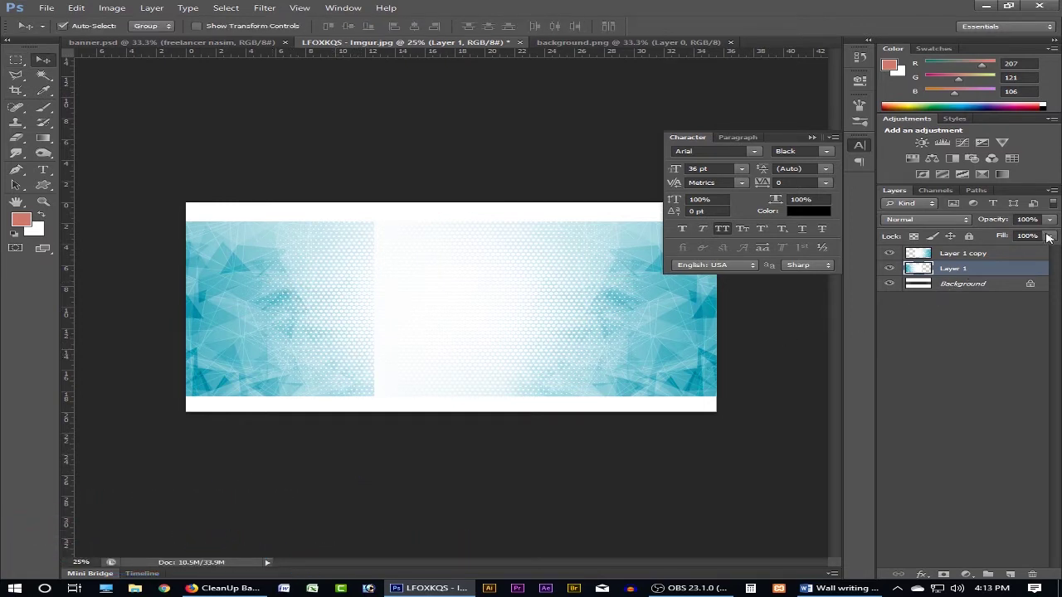
- Lower Layer 1 opacity to 43% and delete the top and lower bands to white
click(1049, 221)
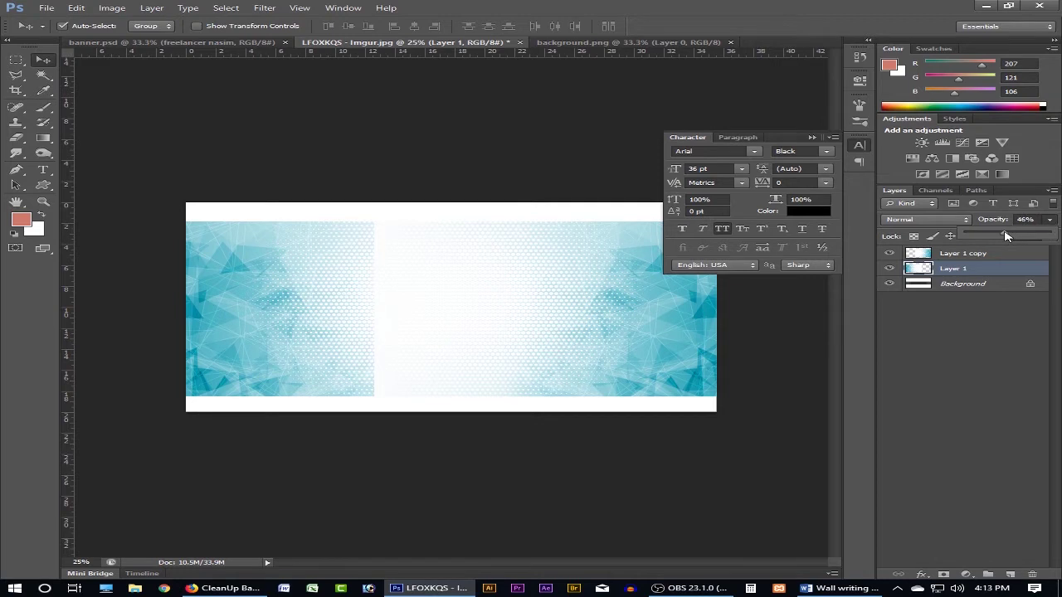
drag(1004, 236, 1001, 237)
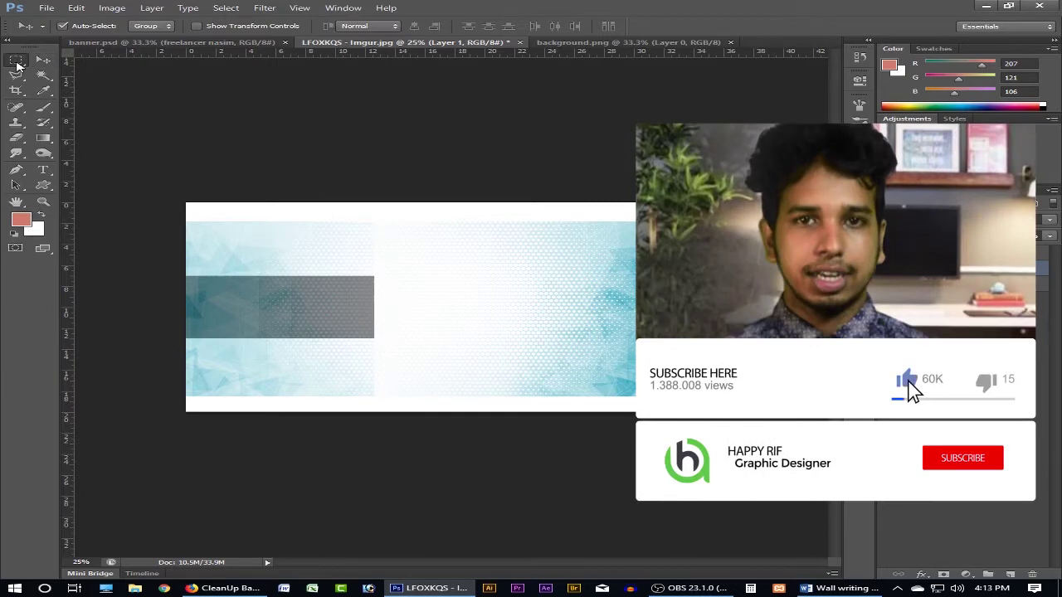
click(17, 63)
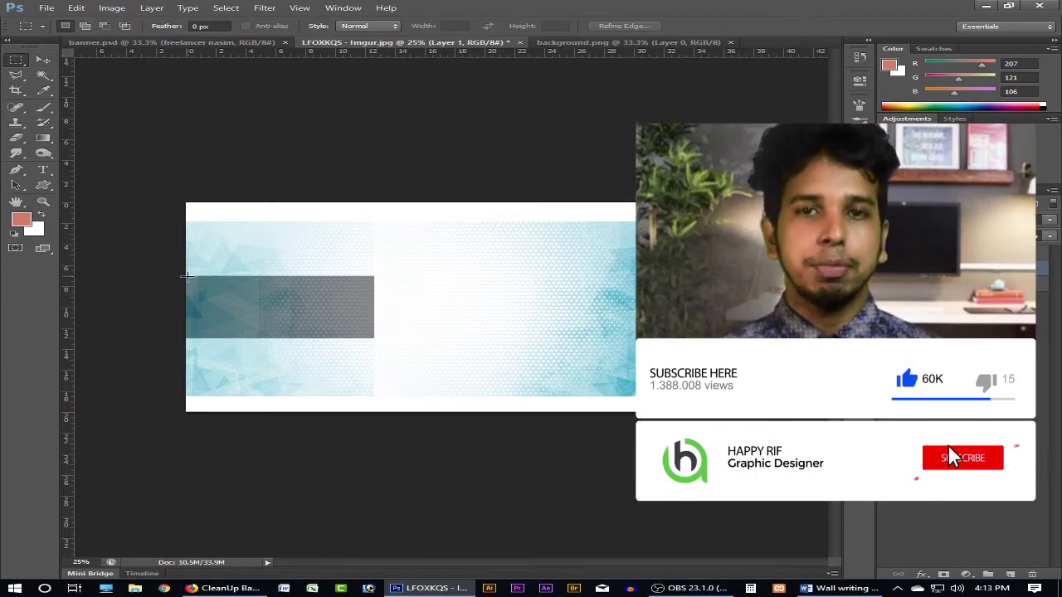
drag(184, 276, 721, 214)
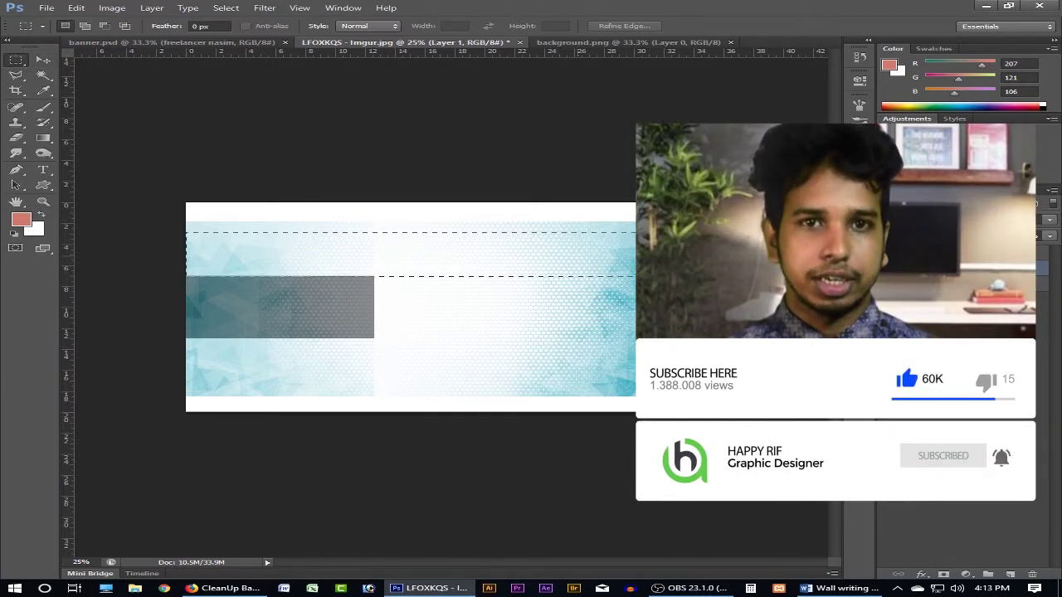
key(Delete)
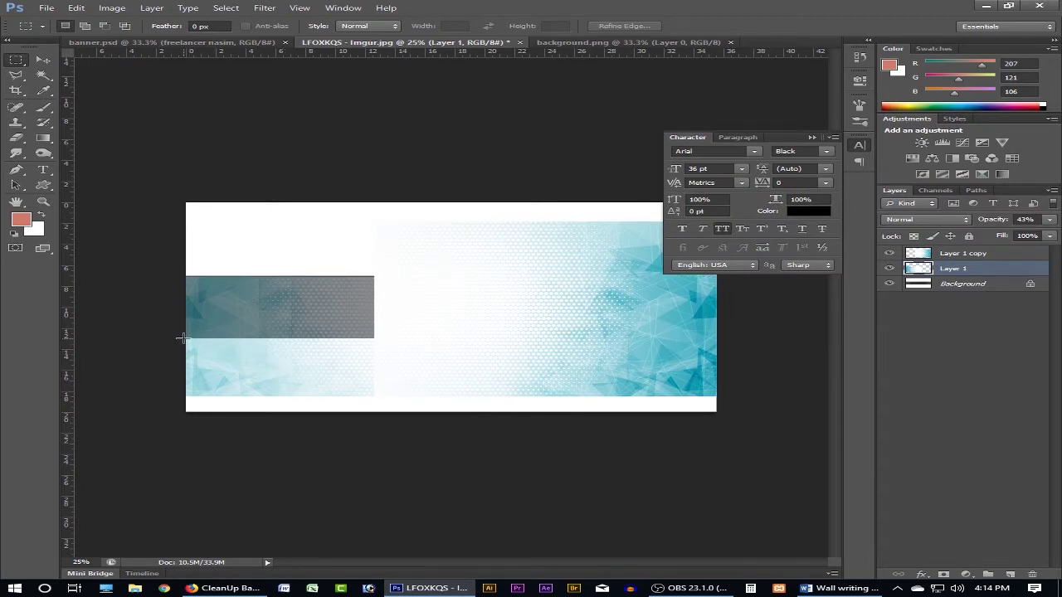
mouse_move(181, 337)
mouse_down()
mouse_move(655, 448)
mouse_move(766, 460)
mouse_move(790, 450)
mouse_up()
key(Delete)
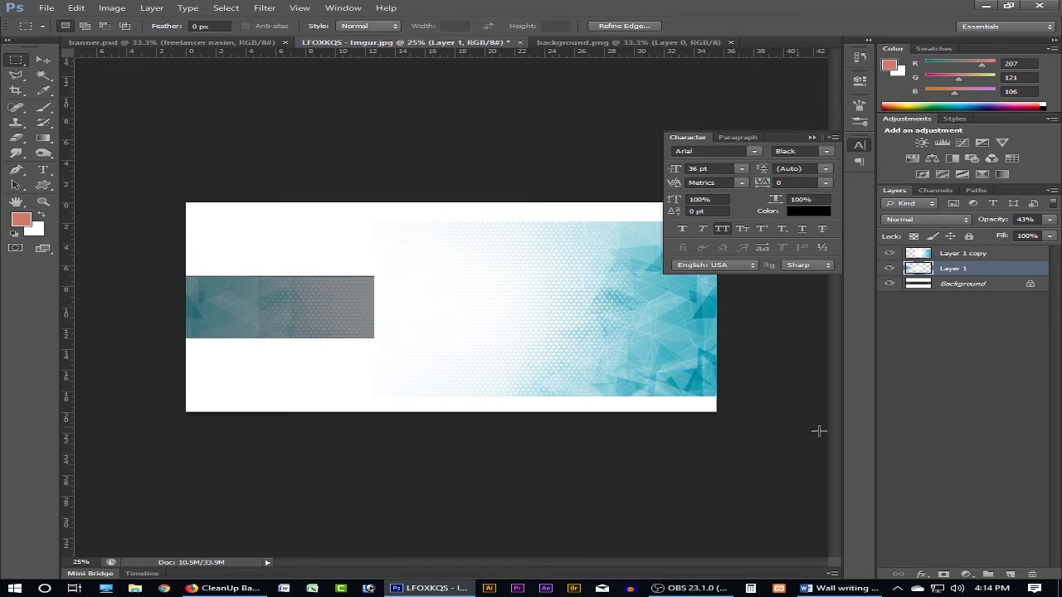
- Restore Layer 1 to 100% opacity, zoom to 33.3%, and step back four history states
key(v)
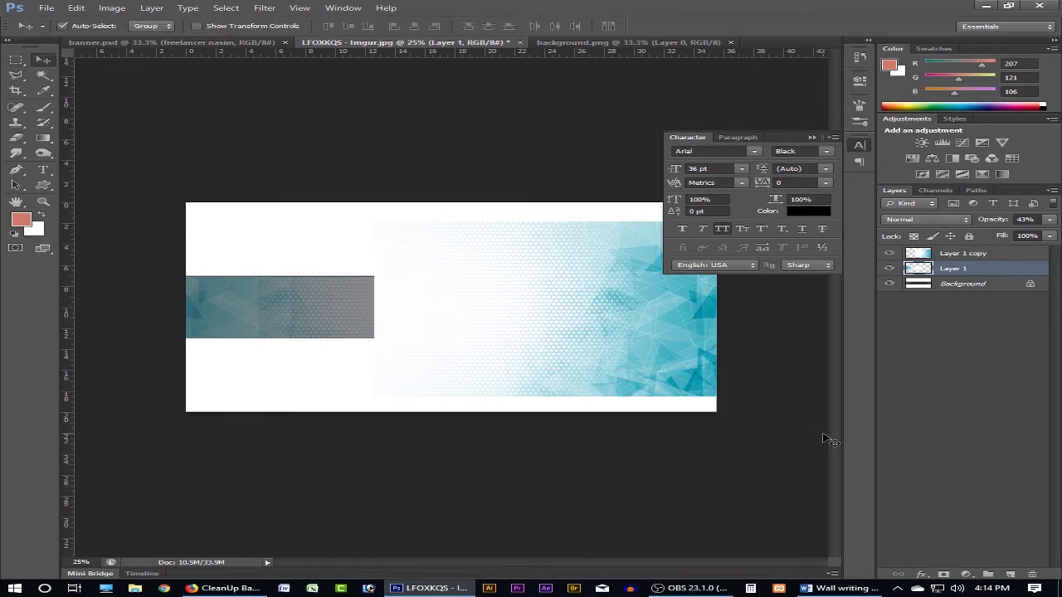
click(1050, 220)
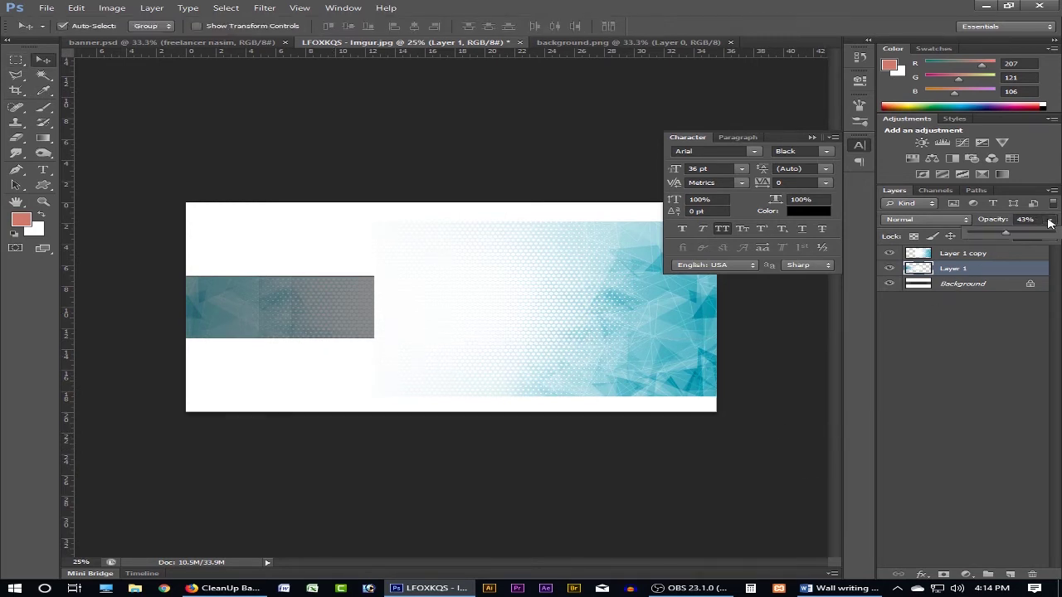
drag(1019, 239, 1055, 237)
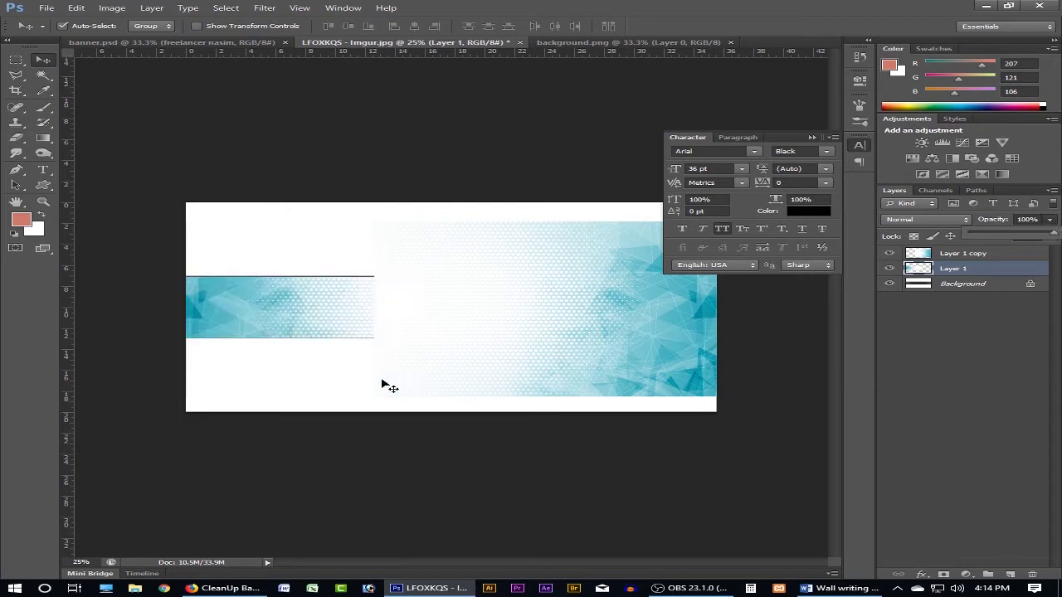
key(ctrl+plus)
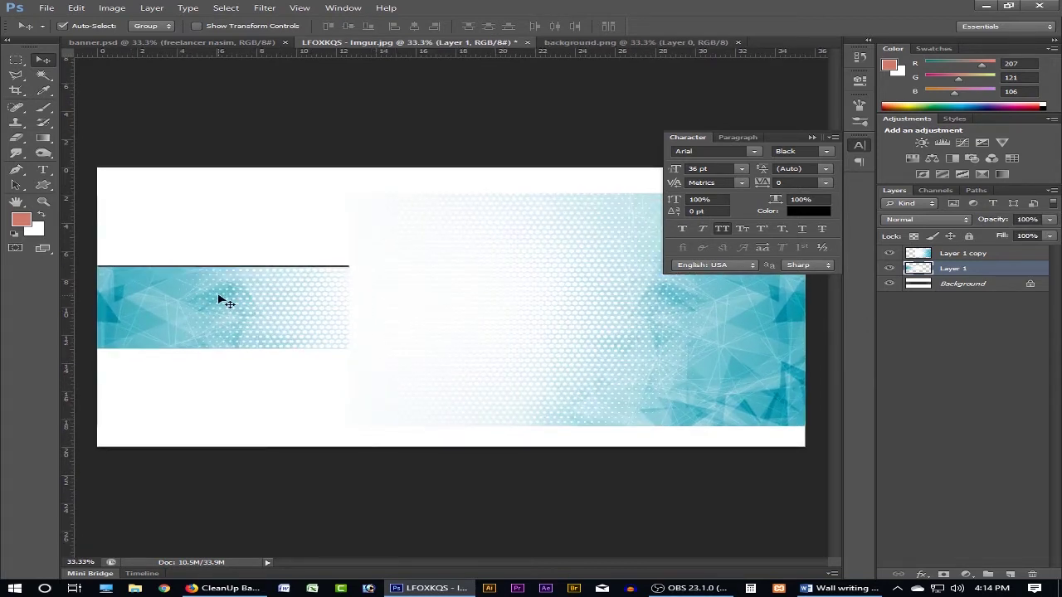
key(ctrl+alt+z)
key(ctrl+alt+z)
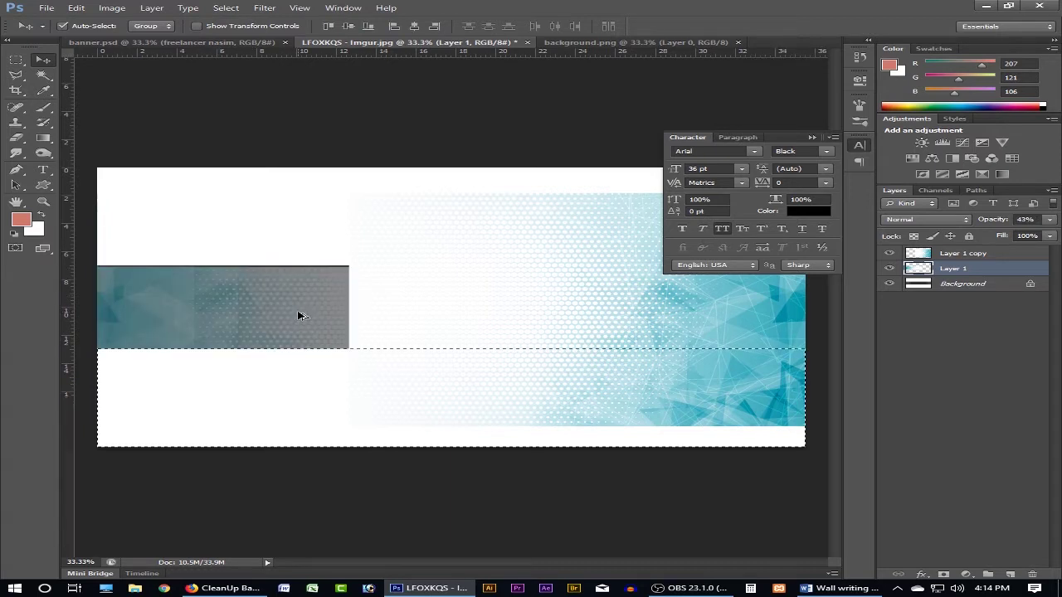
key(ctrl+alt+z)
key(ctrl+alt+z)
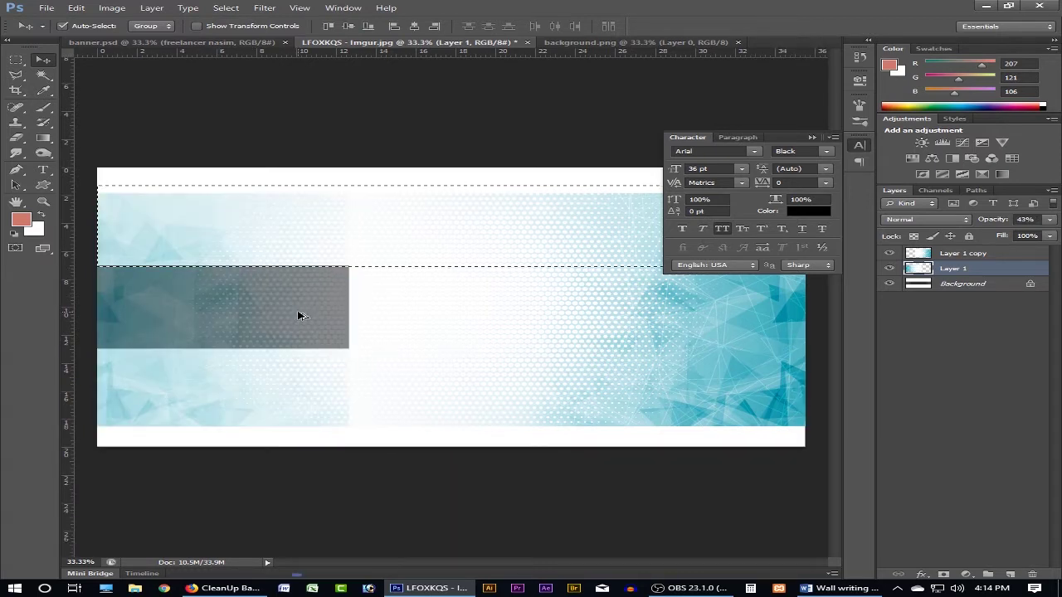
key(ctrl+alt+z)
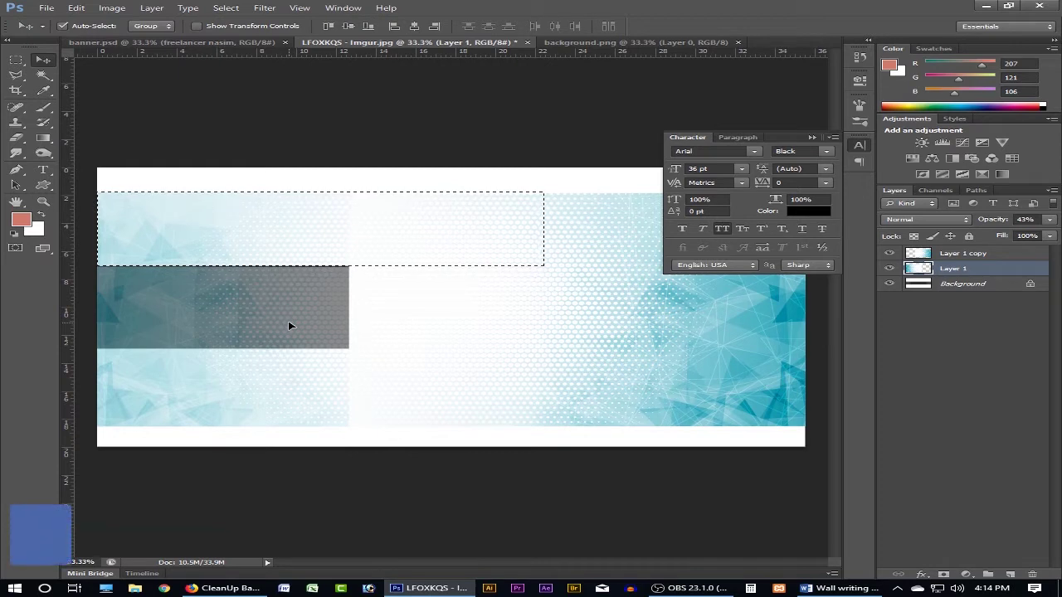
key(ctrl+alt+z)
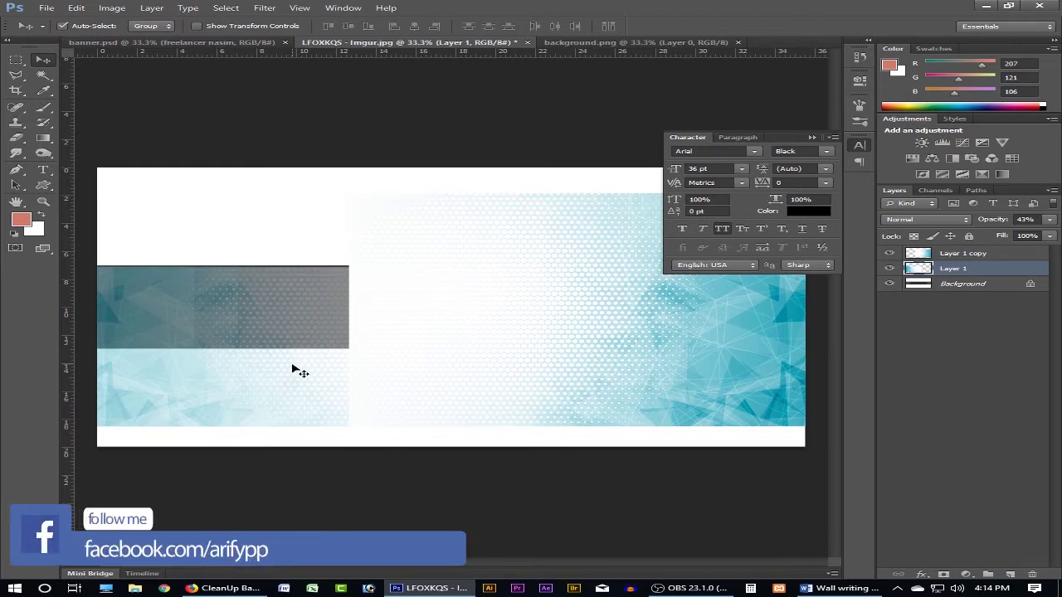
- Delete the band below the left teal strip, set Layer 1 to 100% opacity, and nudge it up
key(m)
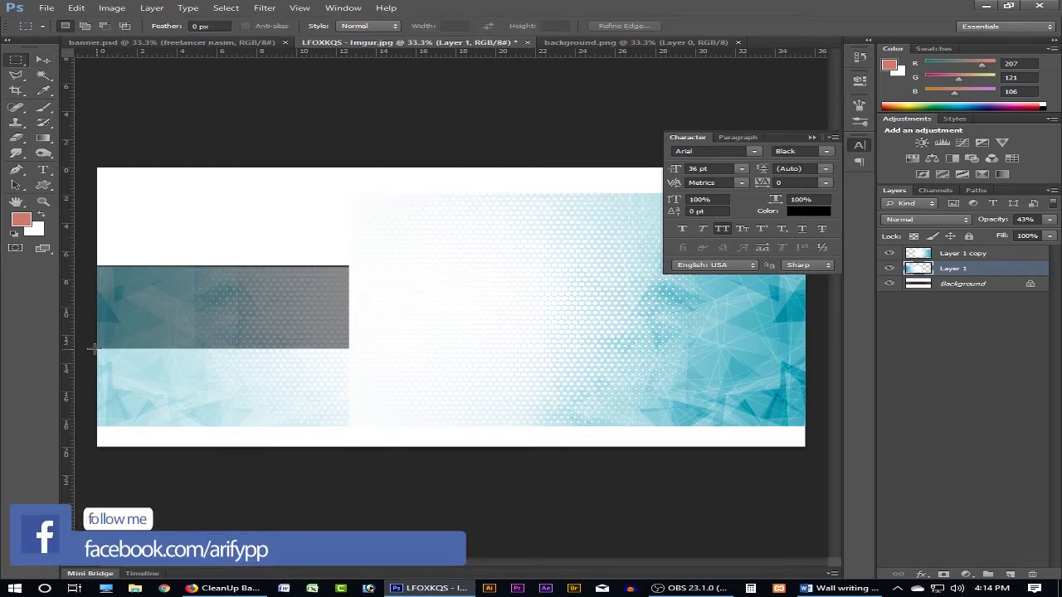
drag(94, 349, 809, 452)
key(Delete)
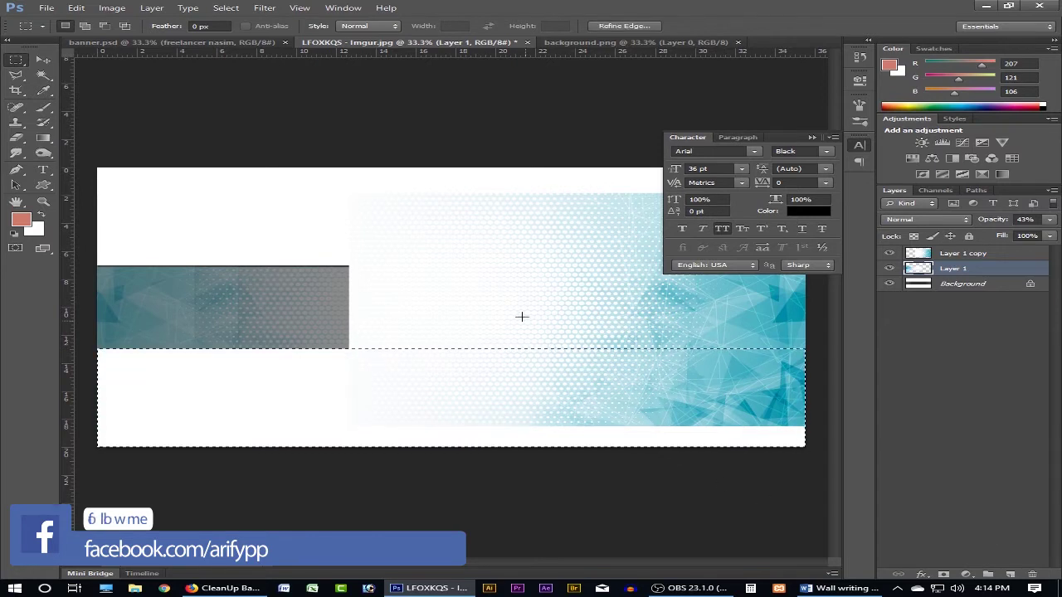
key(ctrl+d)
key(v)
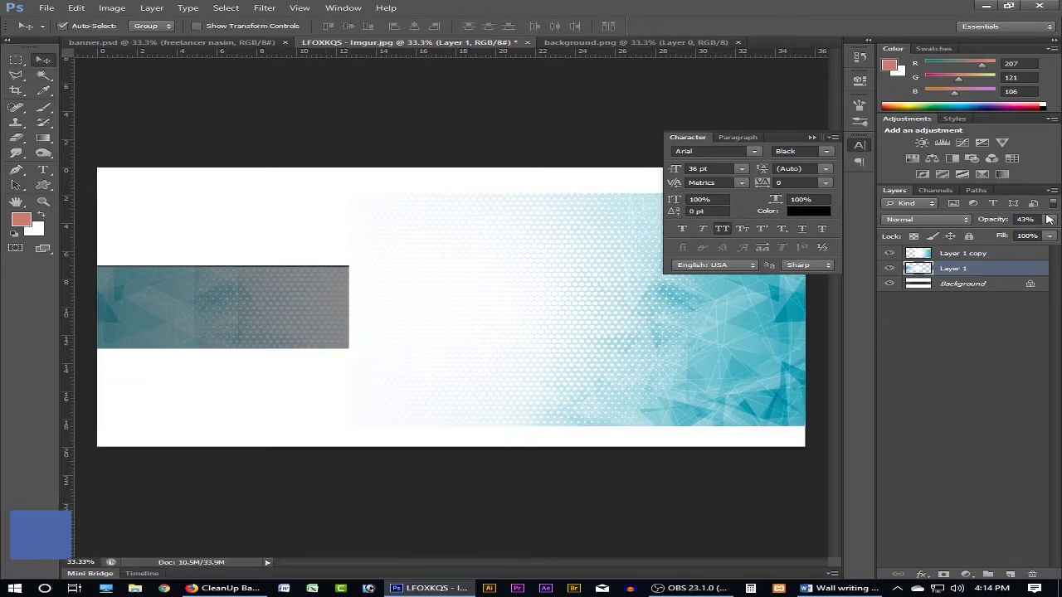
click(1050, 220)
drag(1006, 233, 1055, 233)
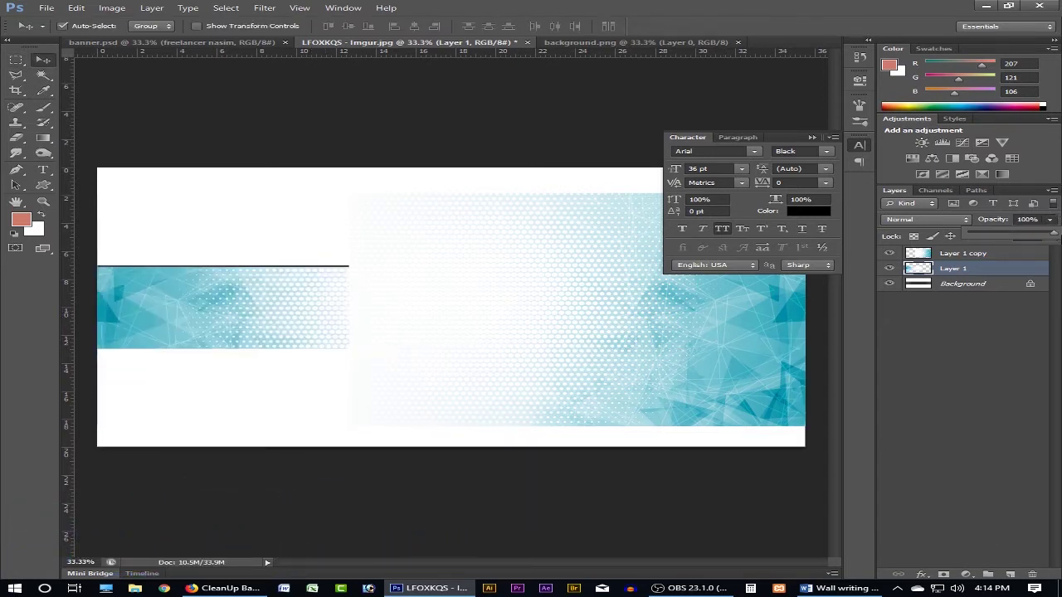
key(ctrl+plus)
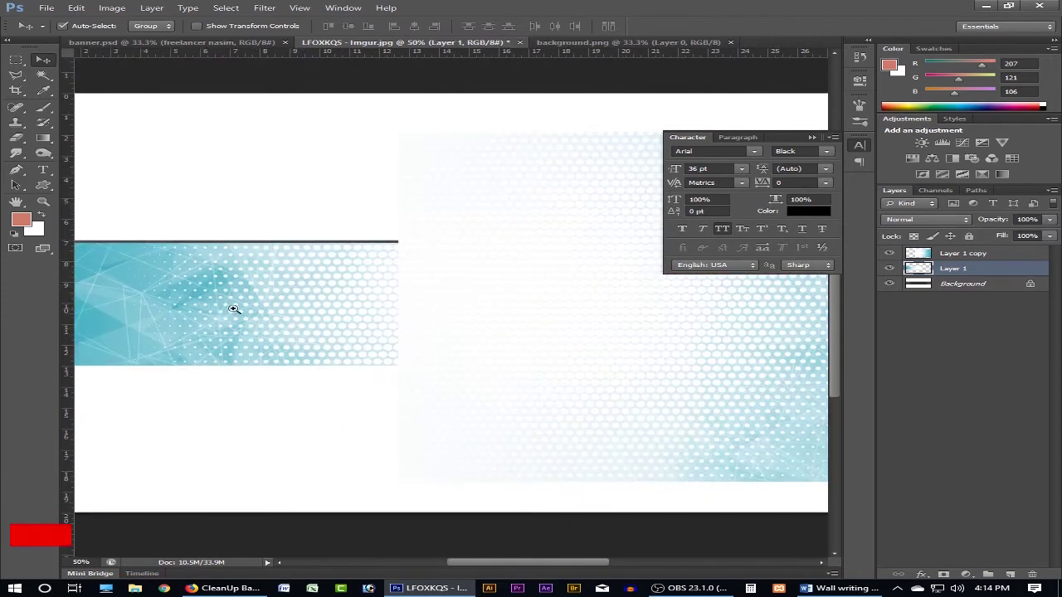
key(Up)
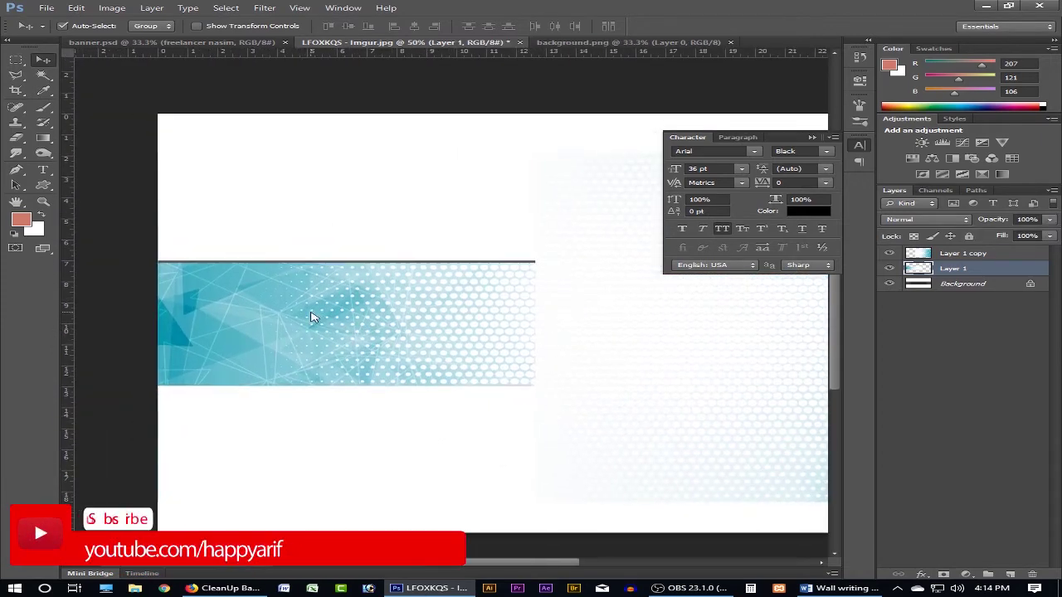
key(Up)
key(Up)
key(Up)
key(Up)
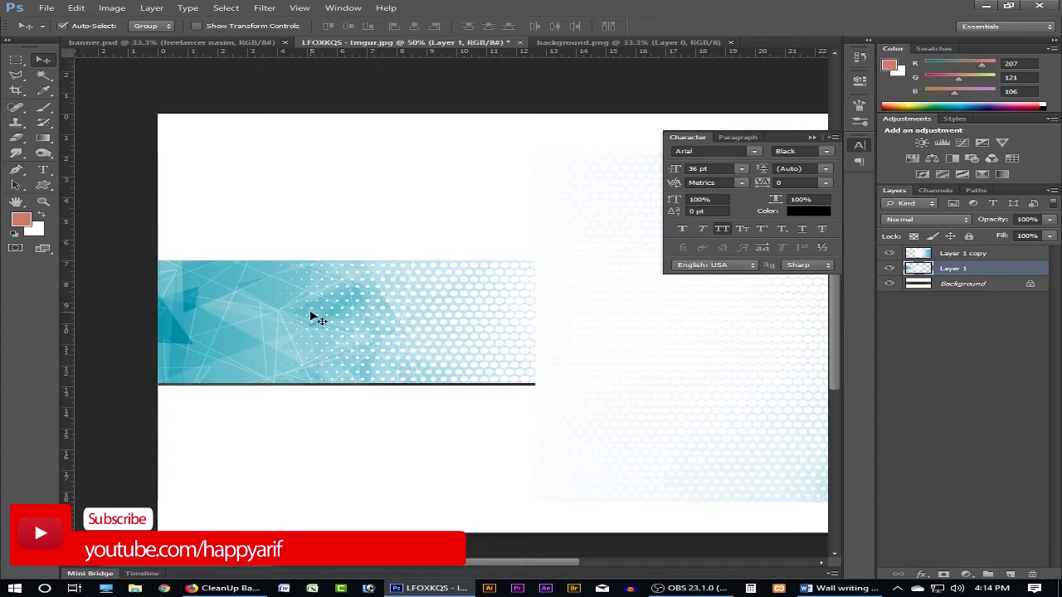
- Free-transform the left teal strip to about 104% height and zoom back out to 33.3%
key(ctrl+t)
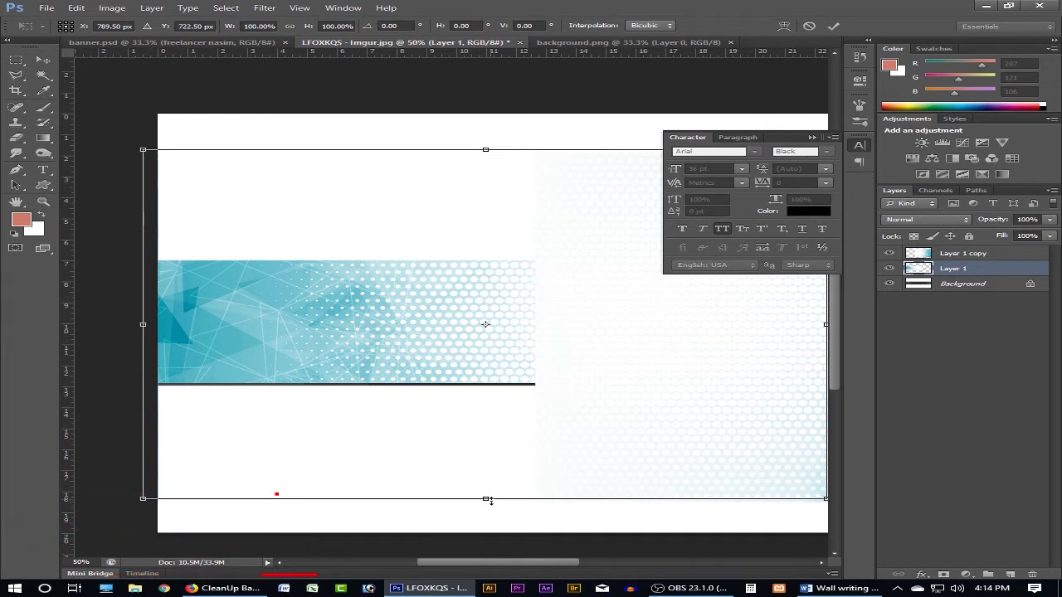
drag(487, 500, 486, 501)
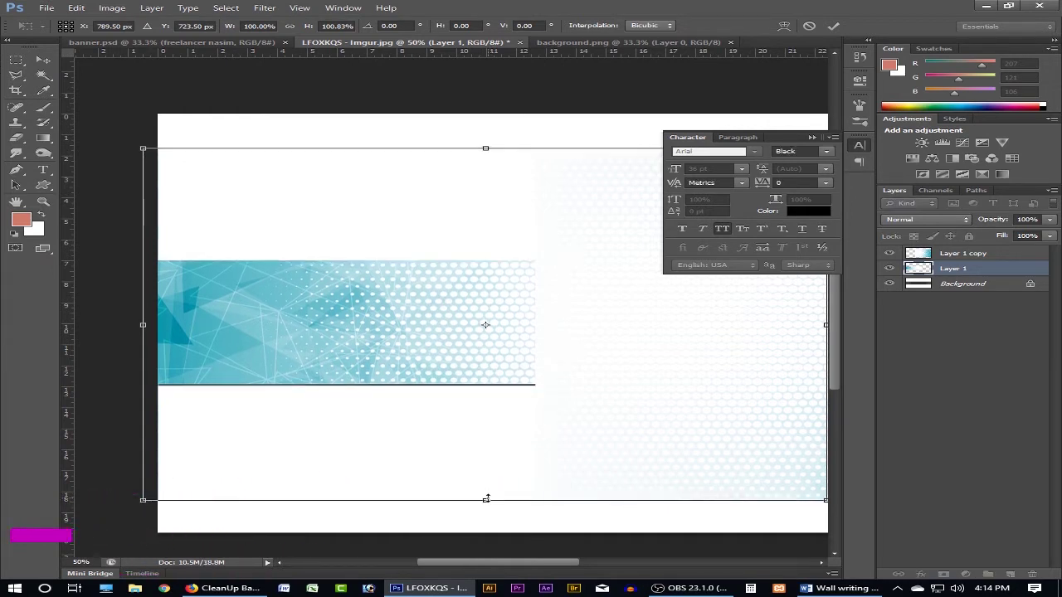
drag(492, 502, 486, 505)
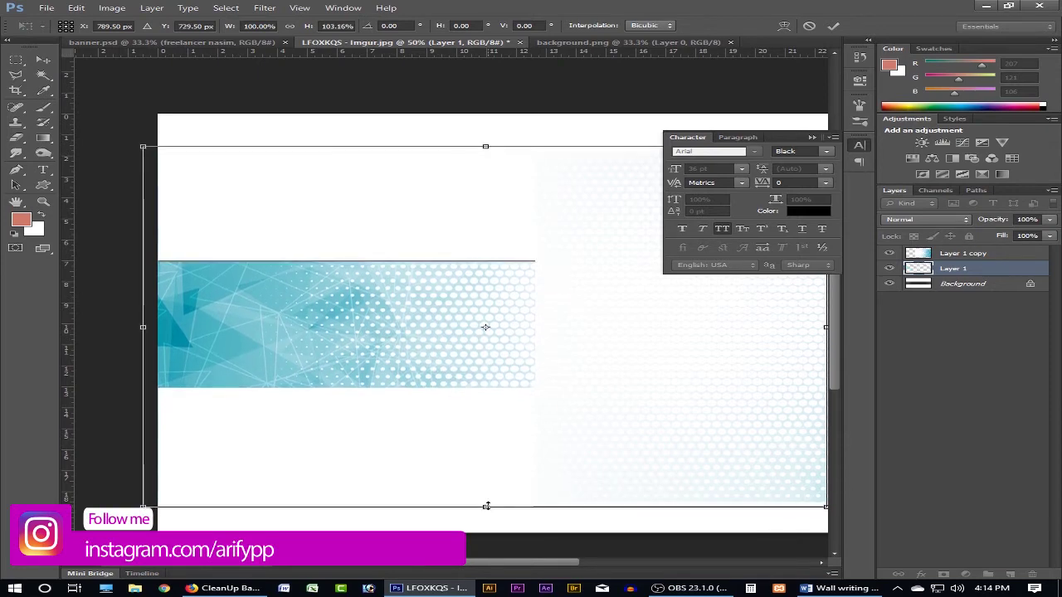
key(Return)
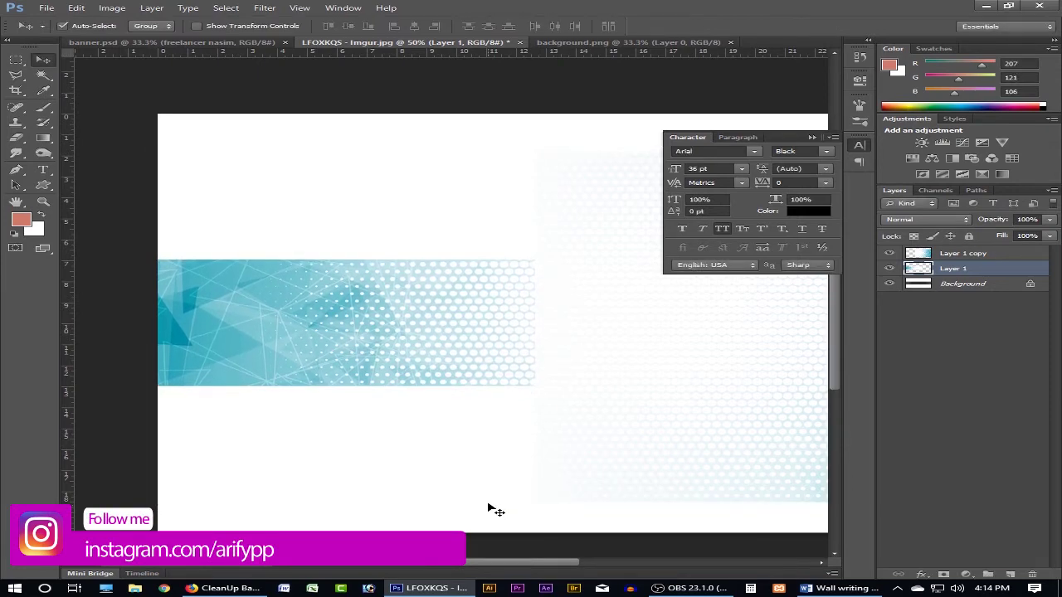
alt+click(476, 369)
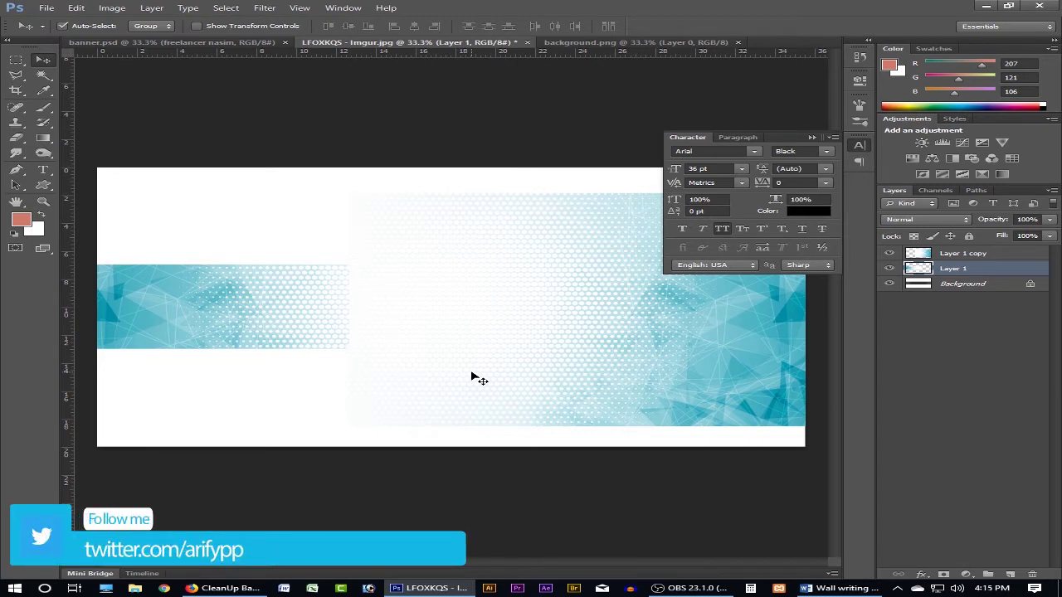
- Delete Layer 1 copy and make a fresh duplicate of Layer 1
drag(478, 378, 547, 351)
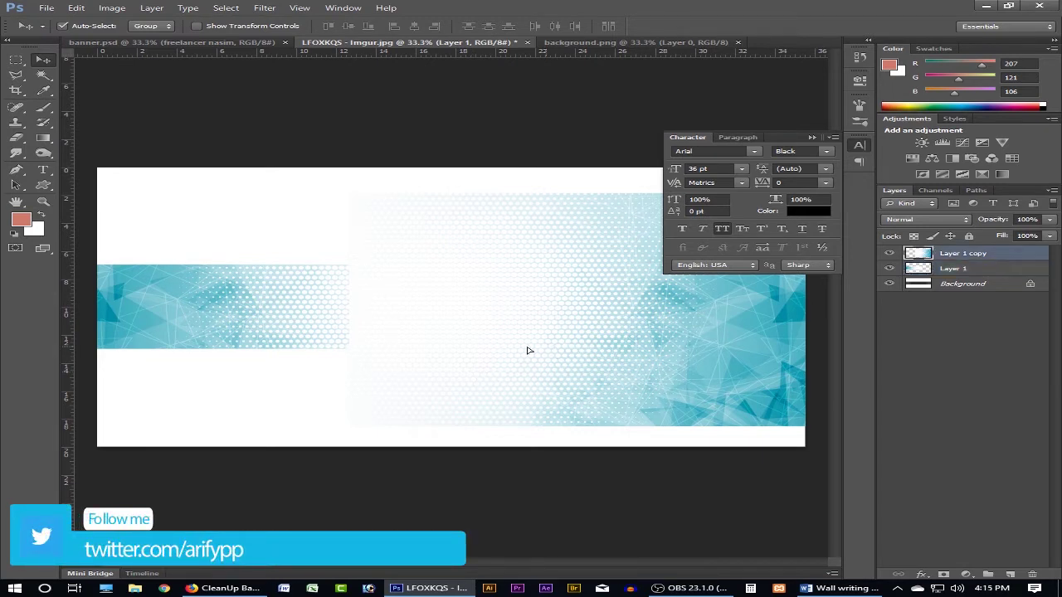
click(1032, 573)
click(516, 219)
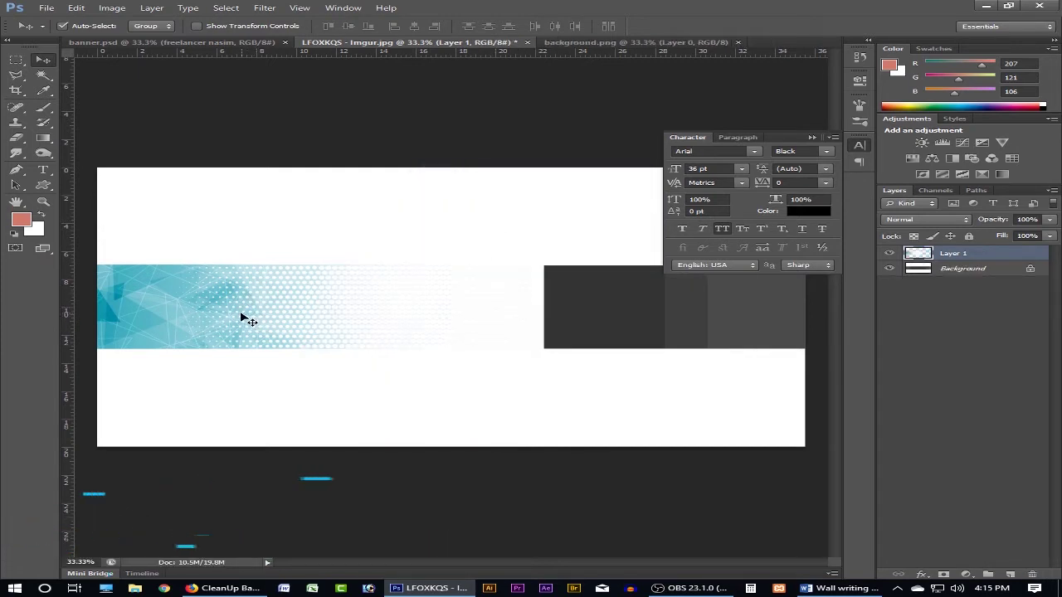
drag(960, 258, 1011, 574)
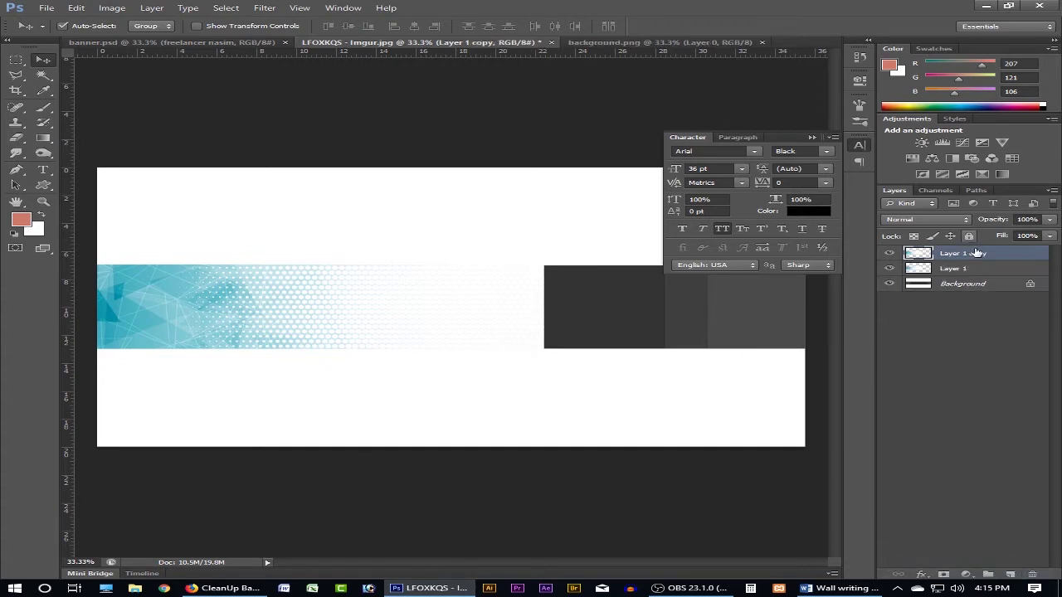
- Flip the new copy horizontally and position it at the banner's right edge
key(ctrl+t)
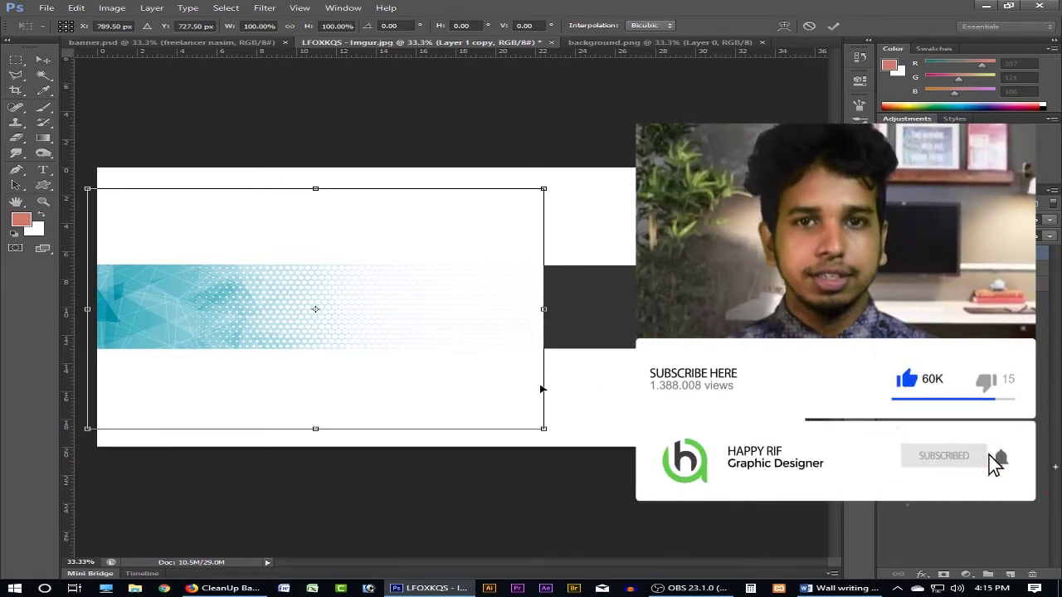
right_click(464, 316)
click(548, 491)
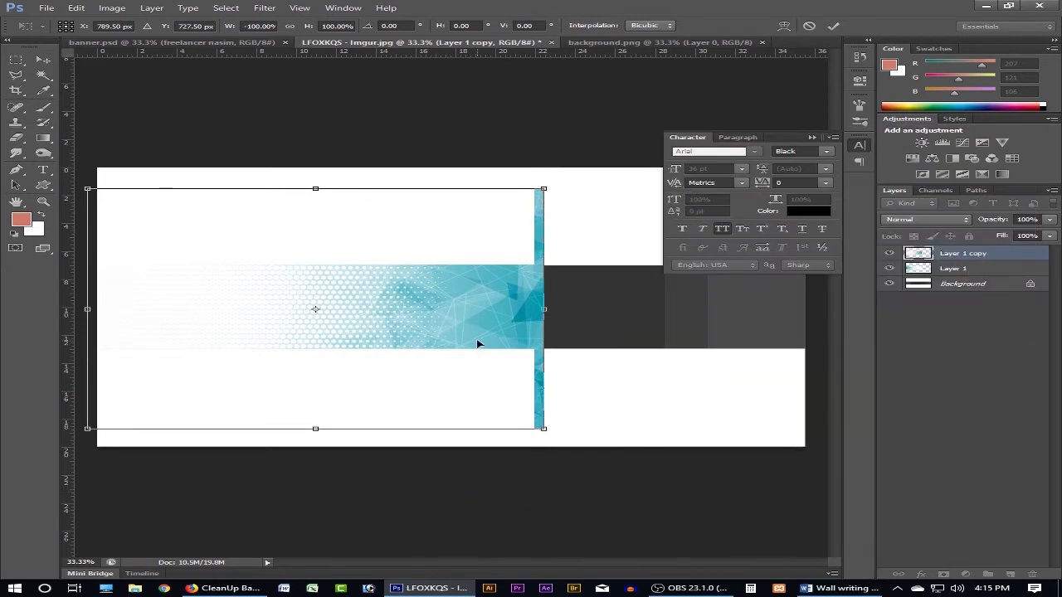
mouse_move(478, 343)
mouse_down()
mouse_move(741, 342)
mouse_move(730, 342)
mouse_up()
key(Right)
key(Right)
key(Right)
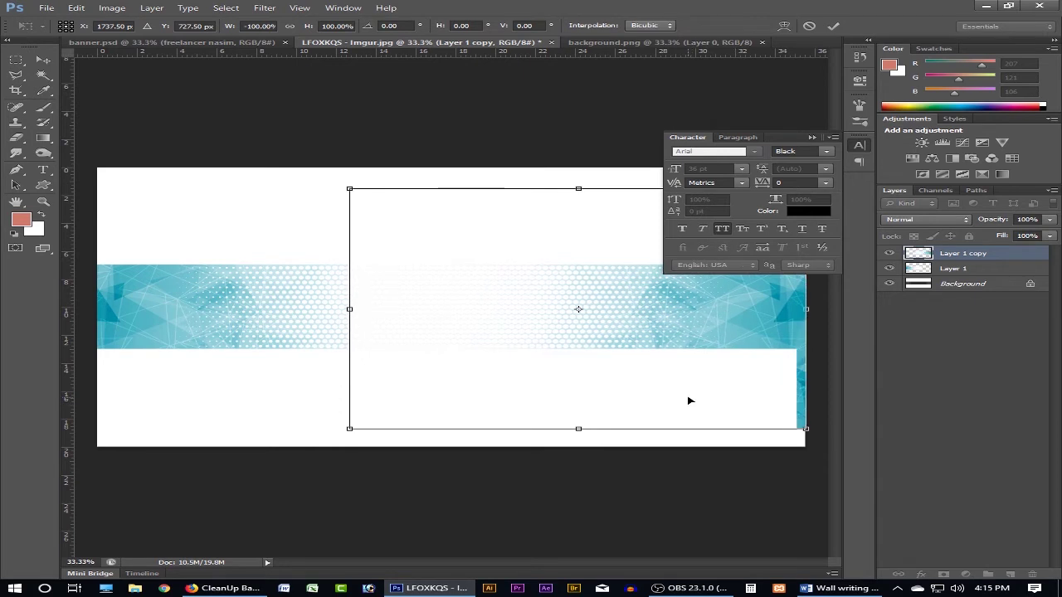
key(shift+Right)
key(shift+Right)
key(shift+Right)
key(Return)
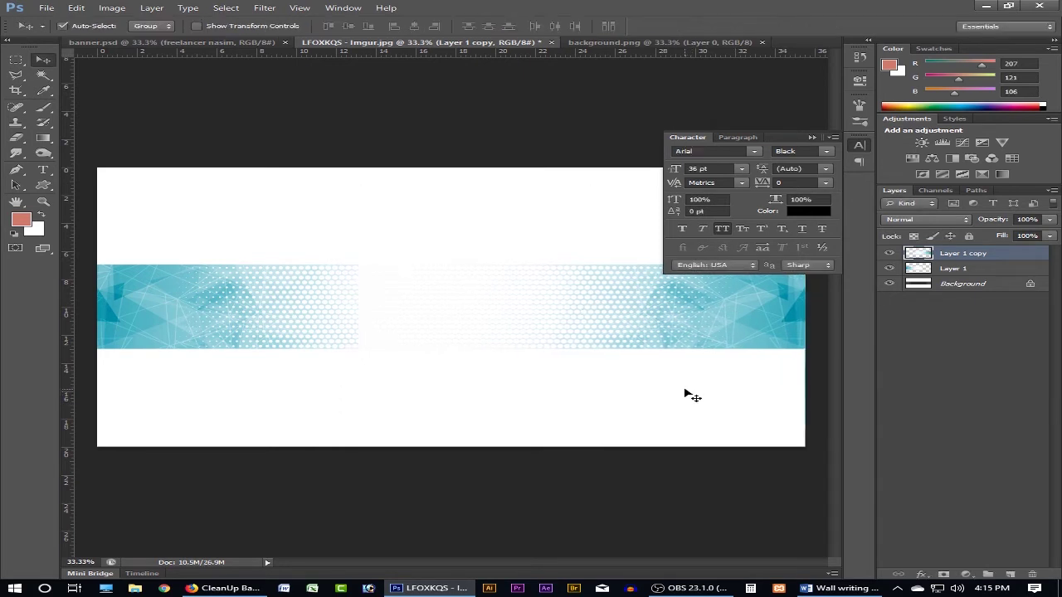
- Hide the panels, compare the banner with the Firefox channel banner, and show the panels again
key(Tab)
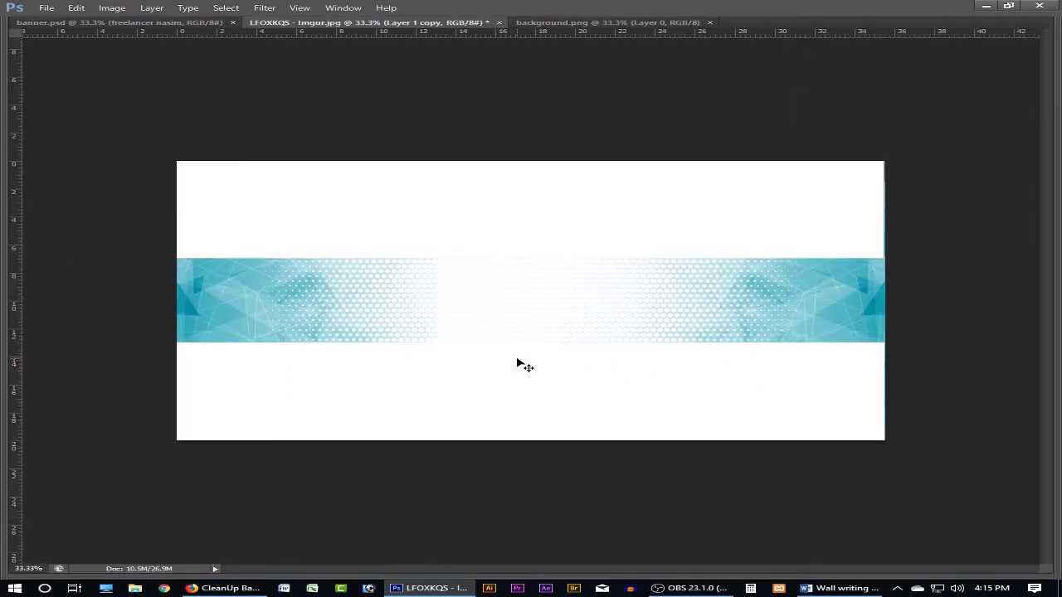
click(224, 588)
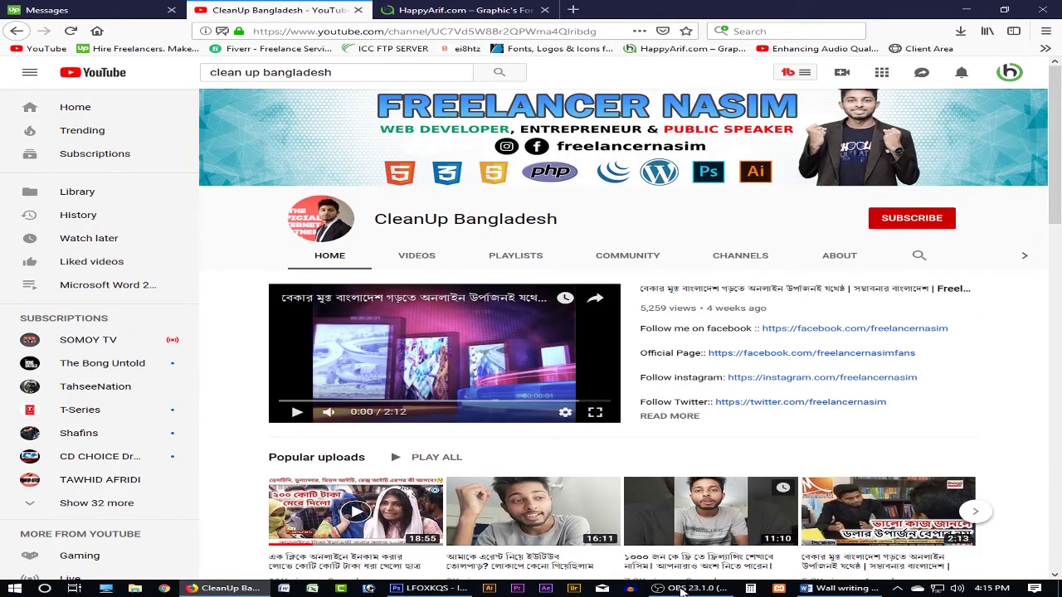
click(430, 588)
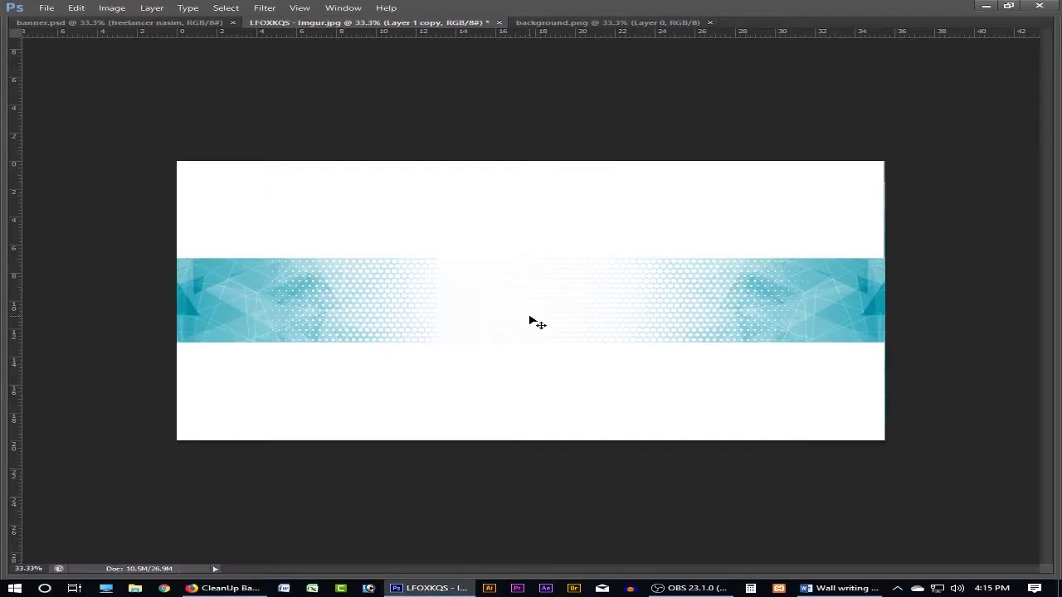
key(Tab)
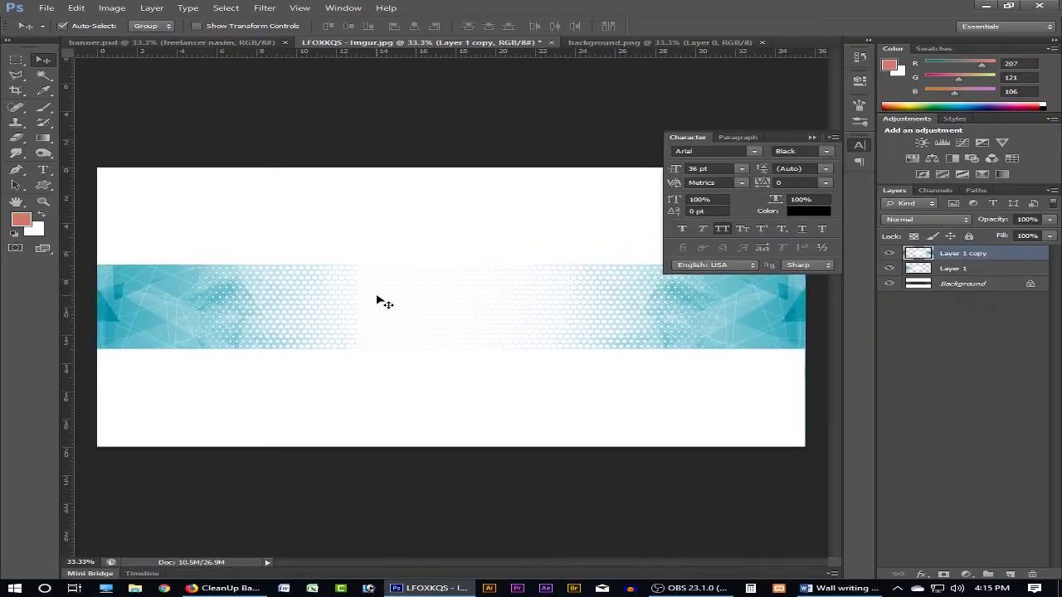
- Erase the centre seam with a 125 px, 0% hardness eraser, then recheck the reference banner
click(20, 142)
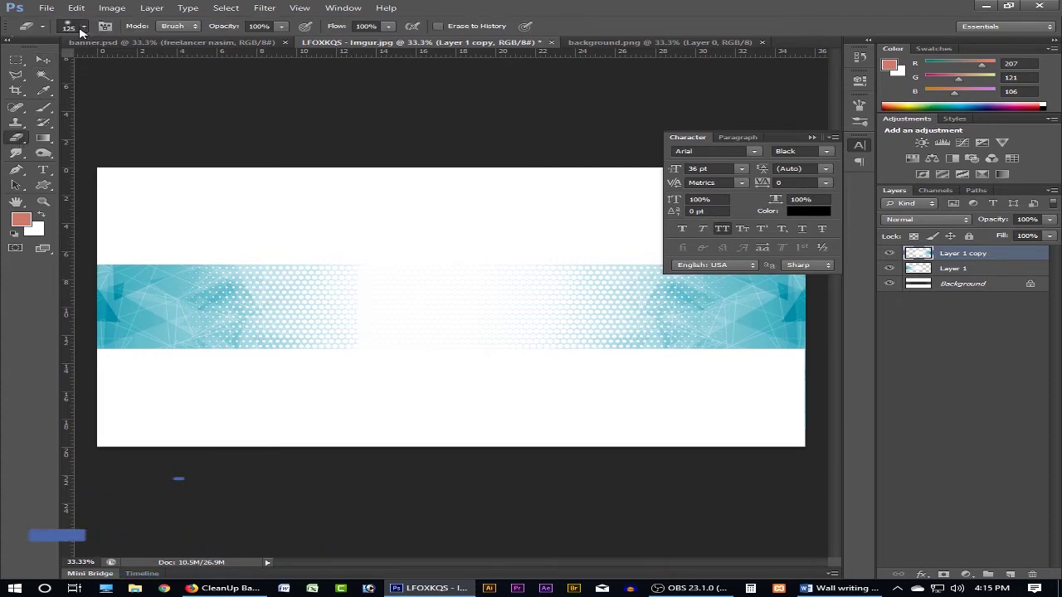
click(83, 26)
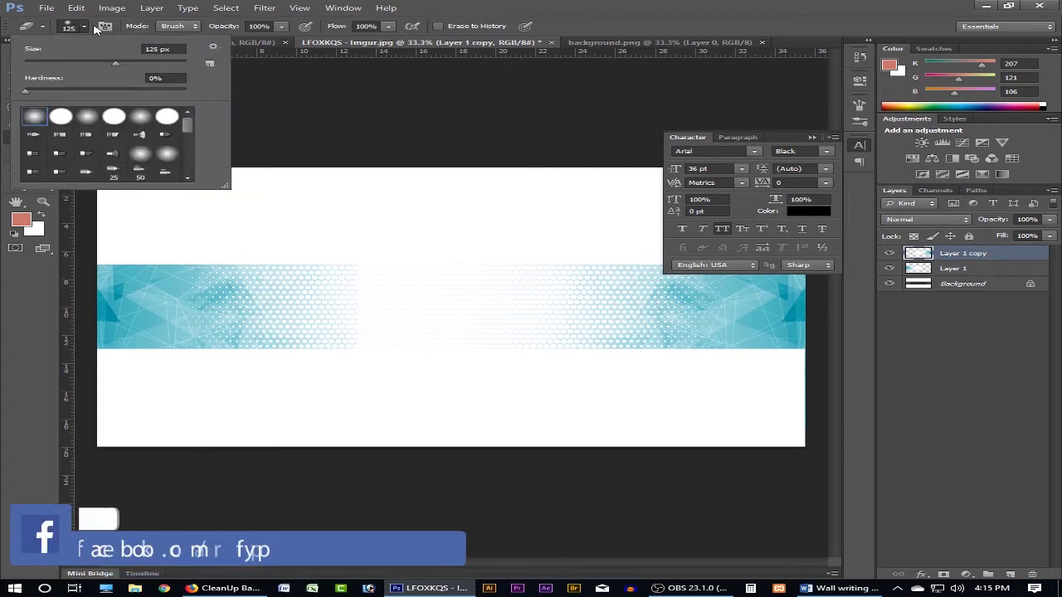
click(318, 321)
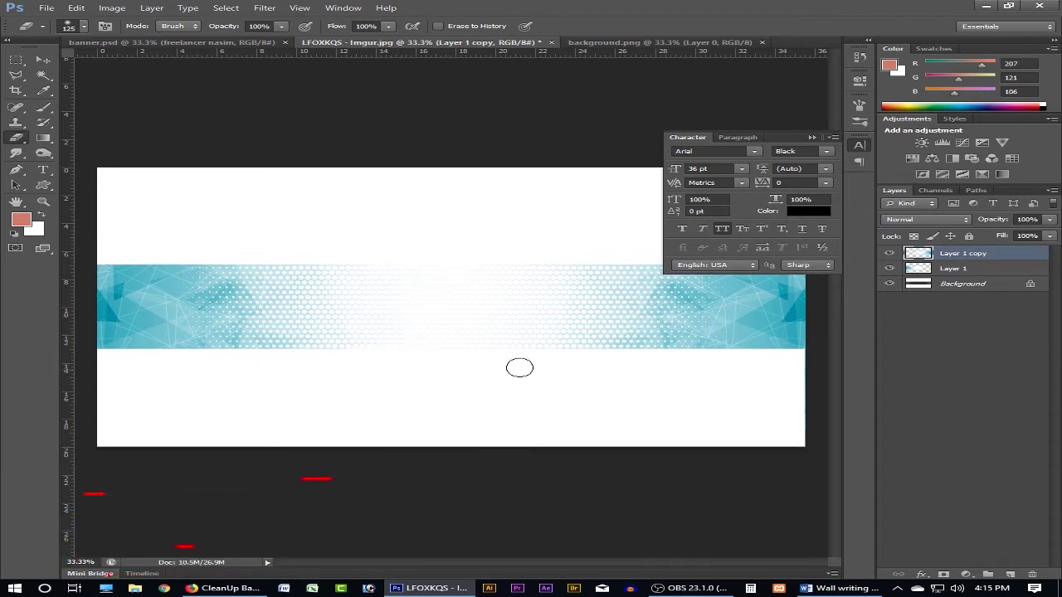
key(ctrl+minus)
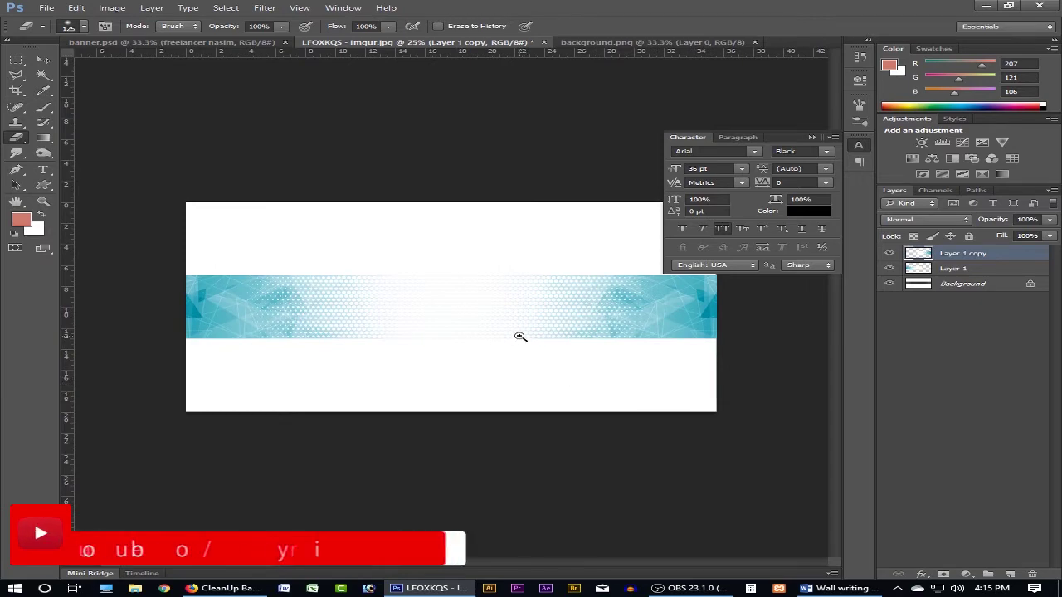
key(ctrl+plus)
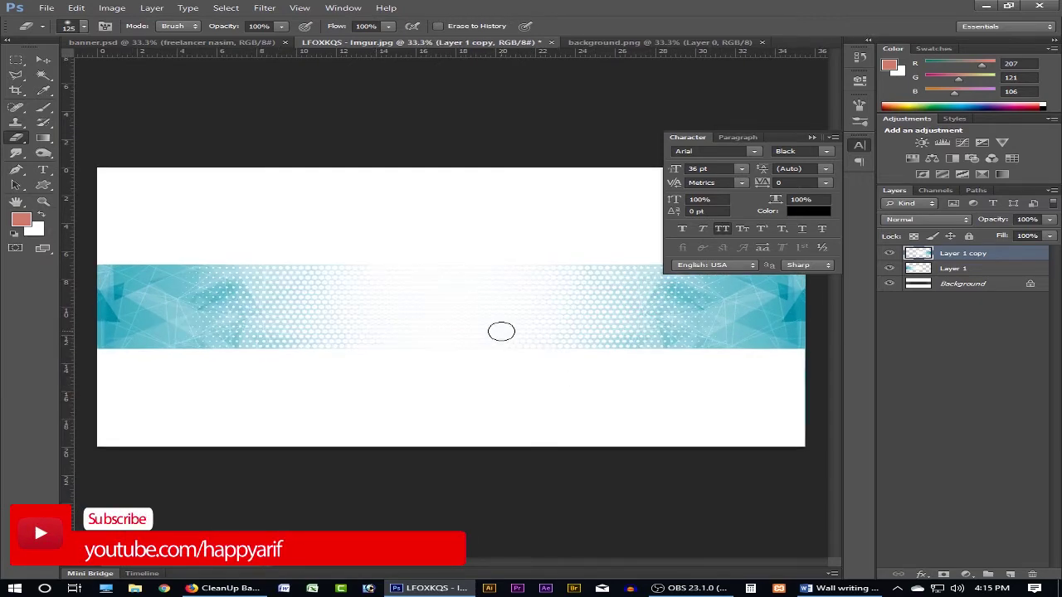
key(v)
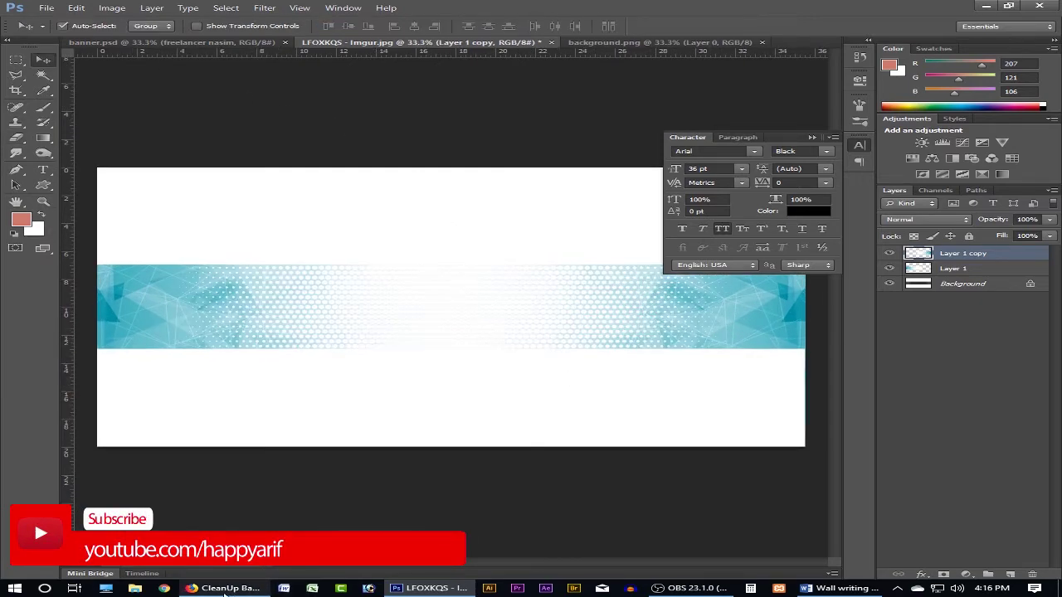
click(222, 588)
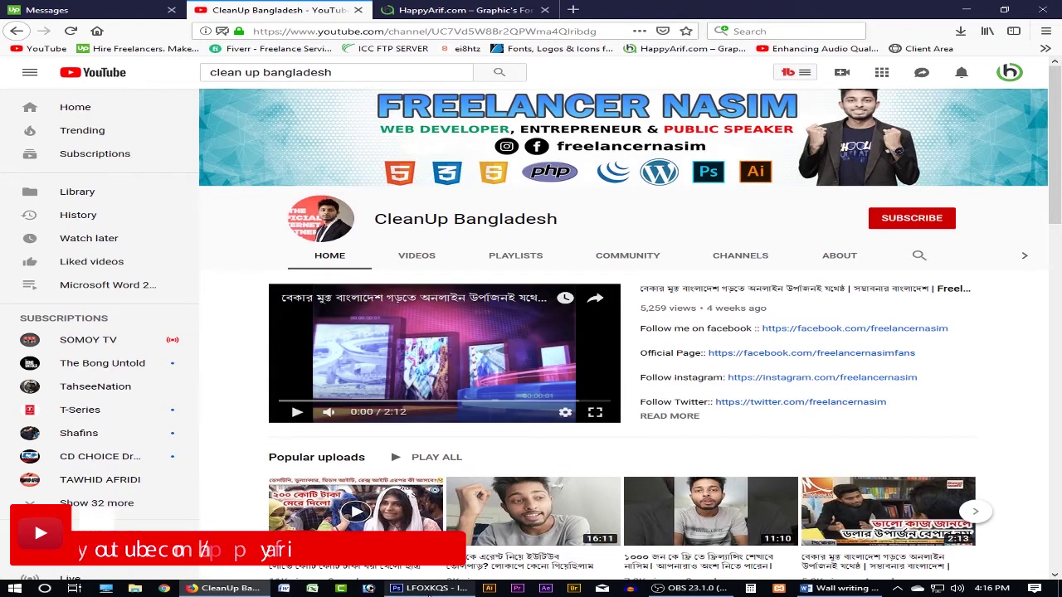
click(429, 588)
- Place the nasim.jpg portrait into the banner as a new layer
click(46, 7)
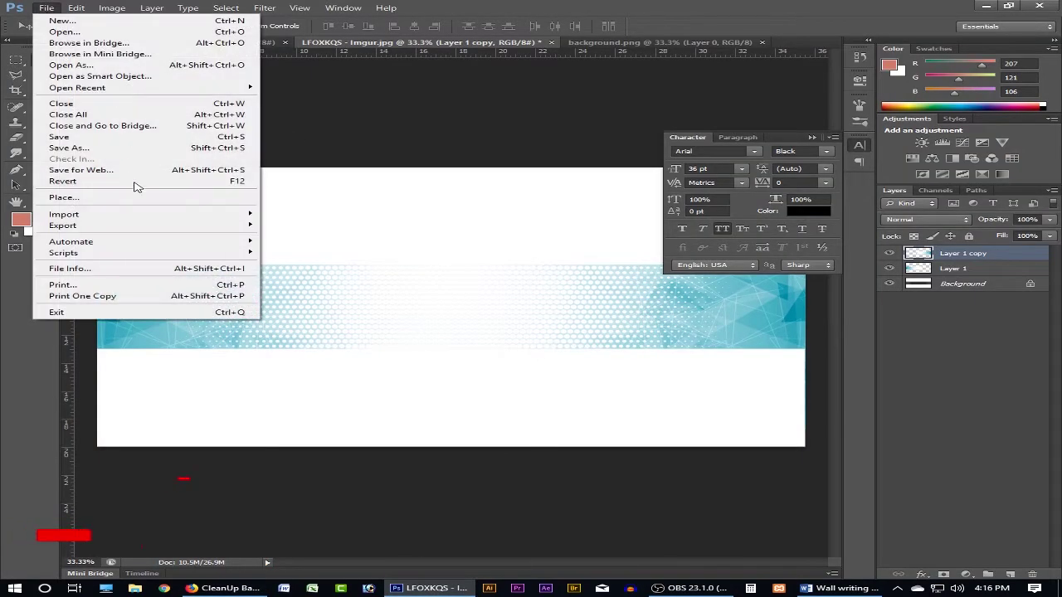
click(137, 196)
click(521, 344)
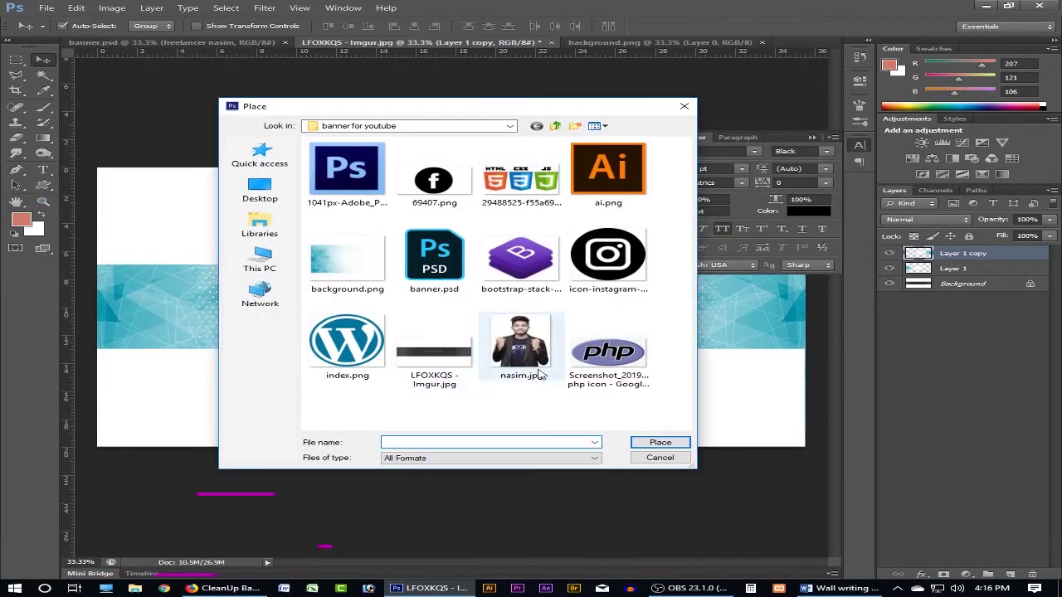
click(670, 445)
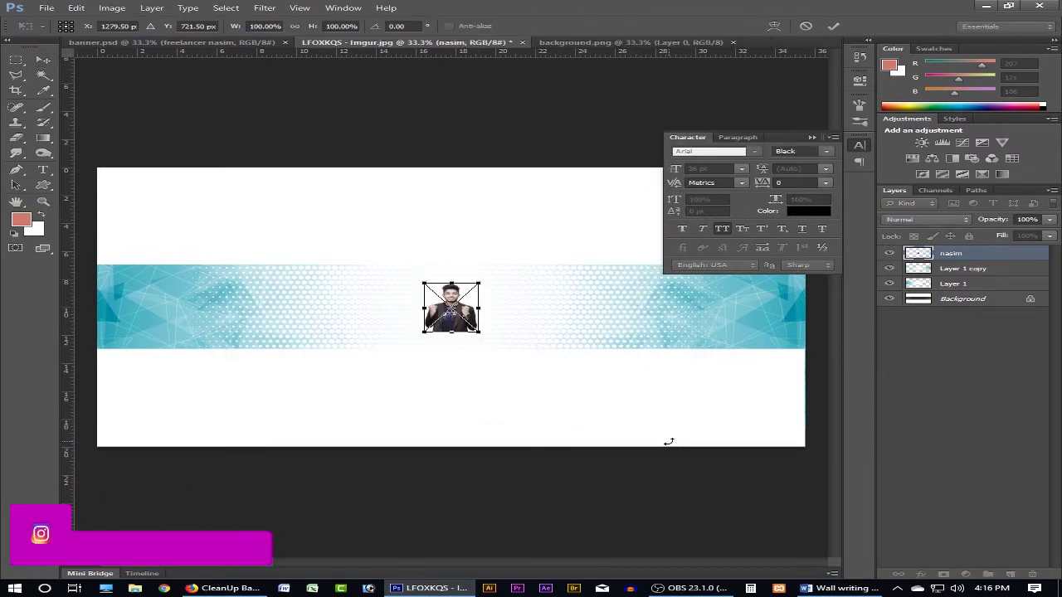
- Scale the portrait to about 202%, shift it right of centre, and commit
drag(478, 330, 505, 356)
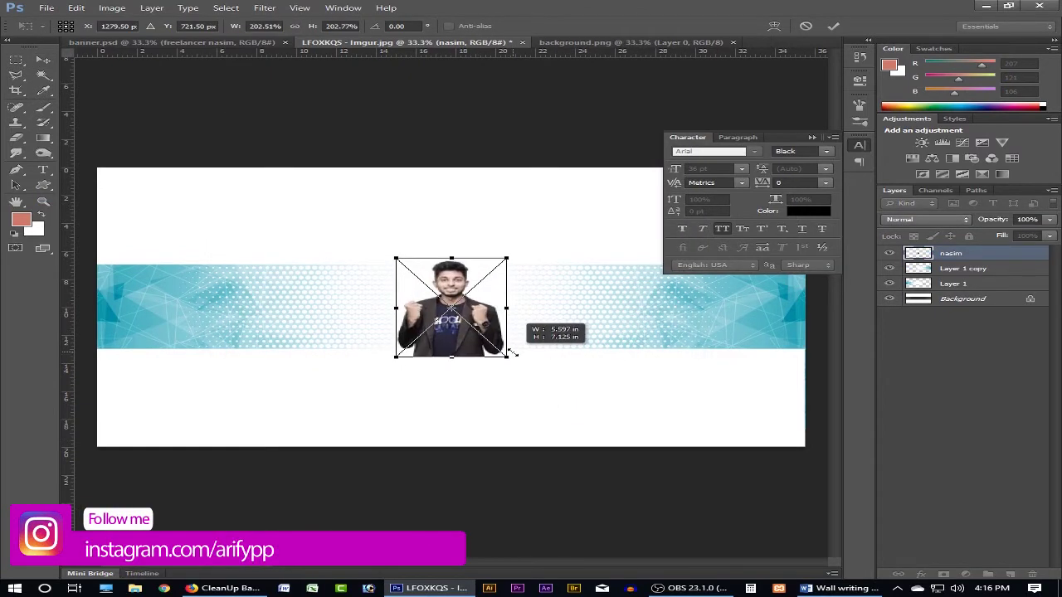
drag(470, 315, 606, 326)
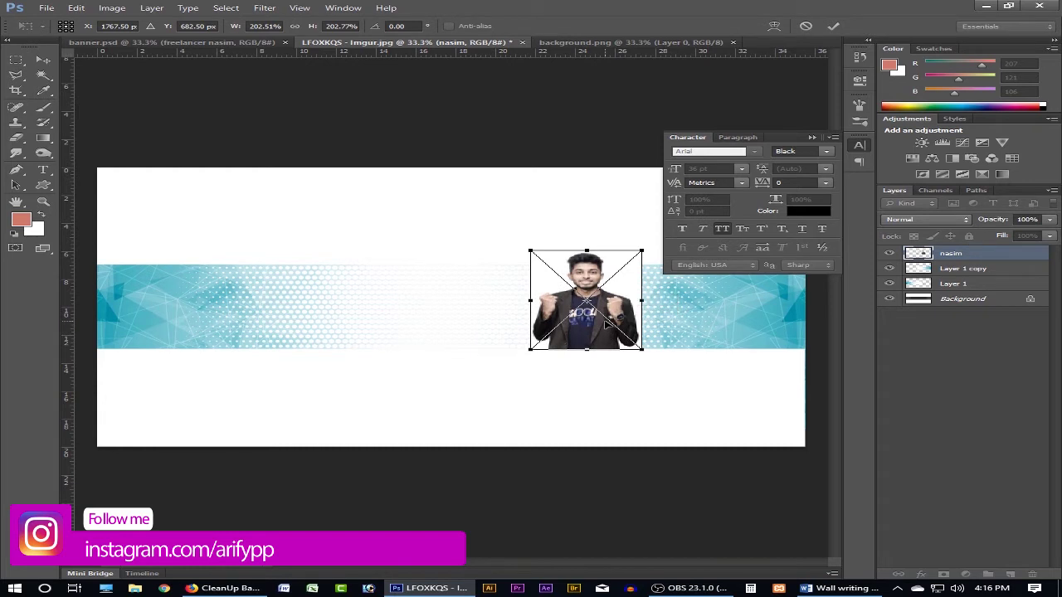
key(Return)
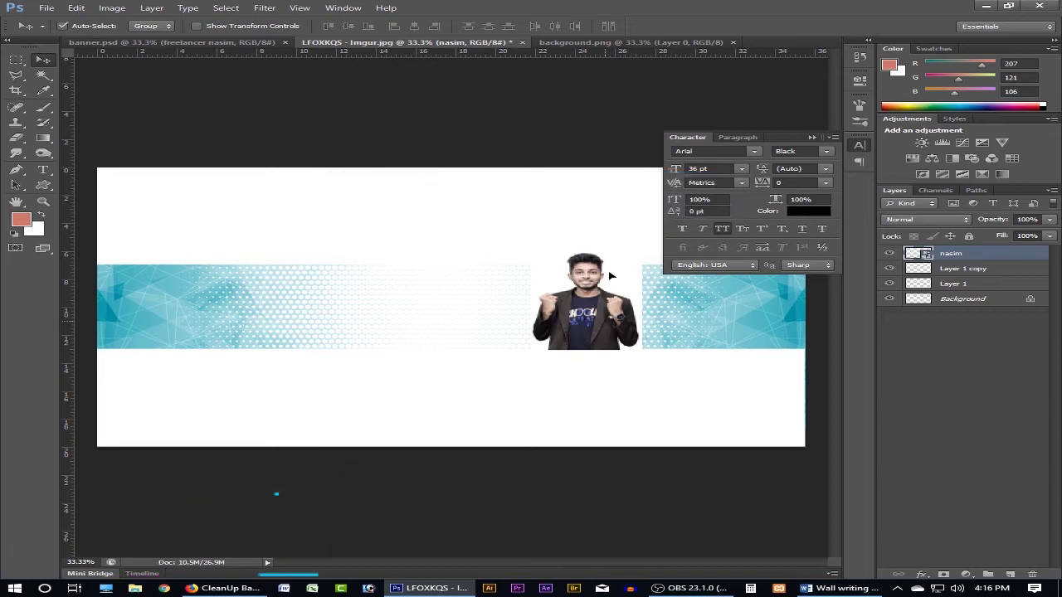
scroll(606, 302, up, 1)
key(w)
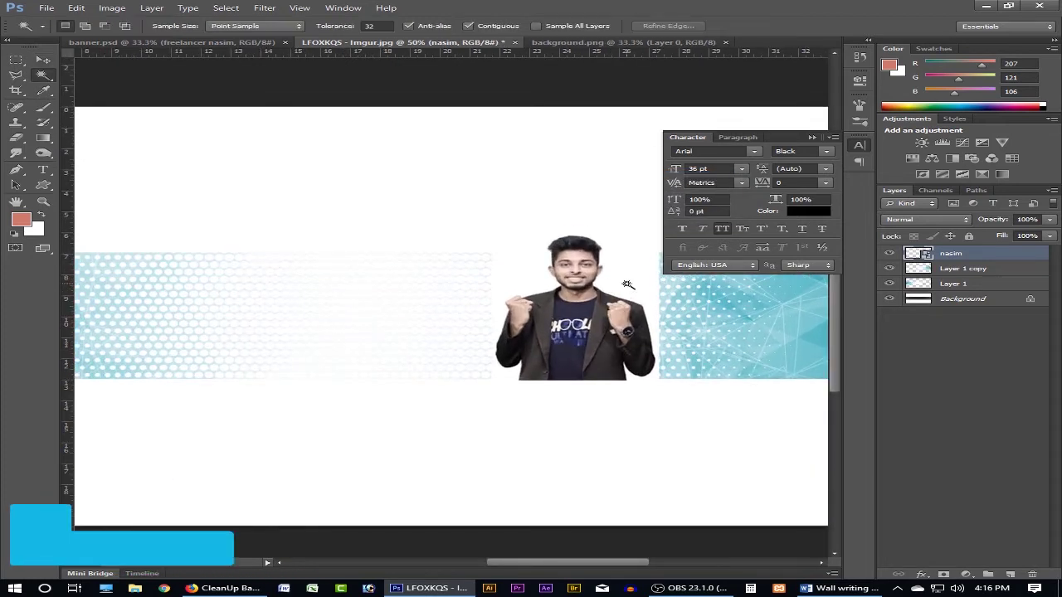
click(628, 288)
key(Delete)
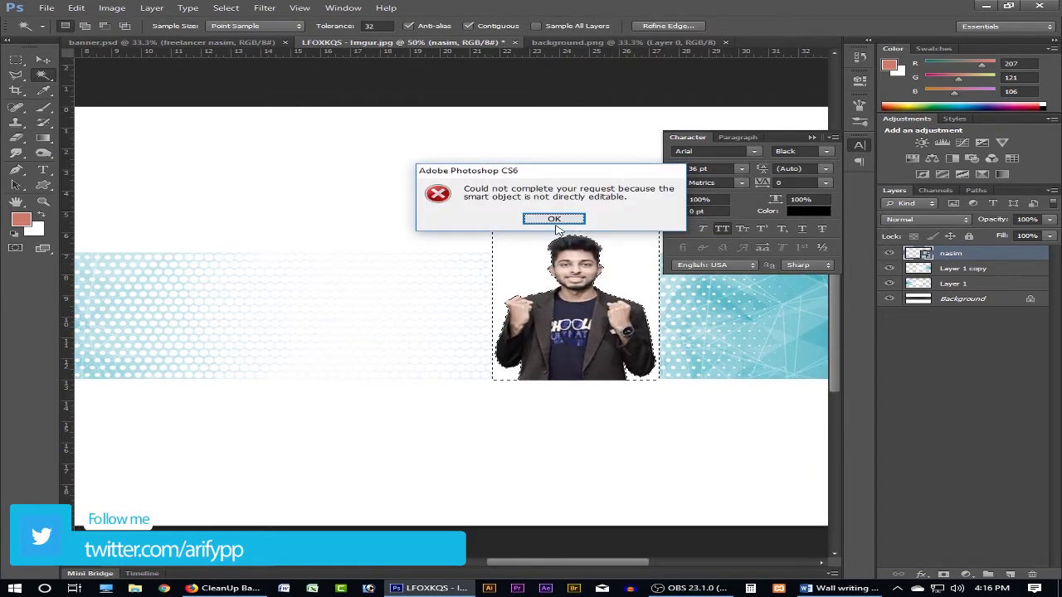
key(Return)
key(ctrl+d)
key(m)
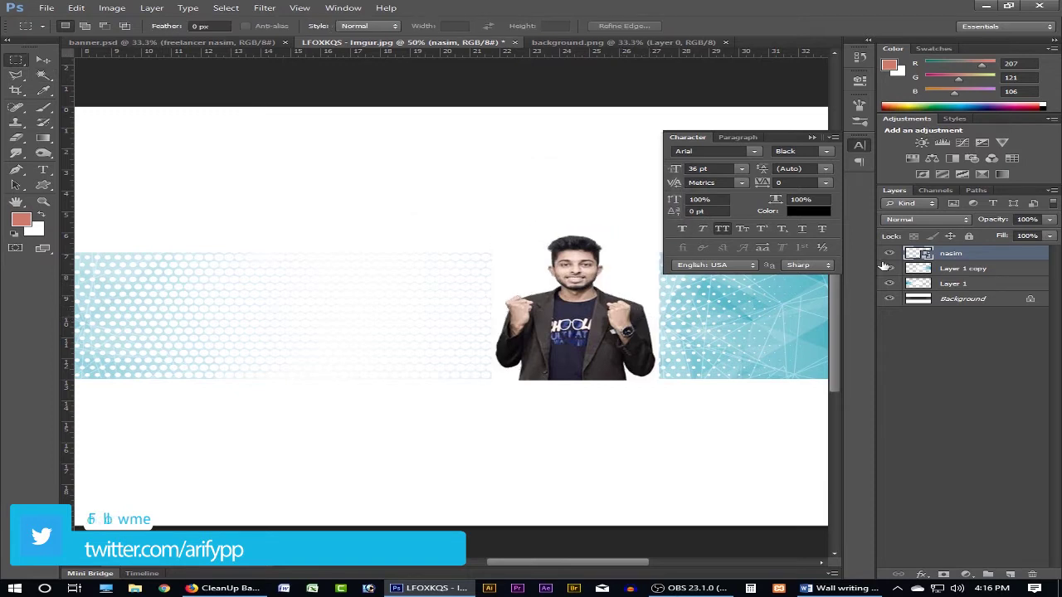
double_click(922, 254)
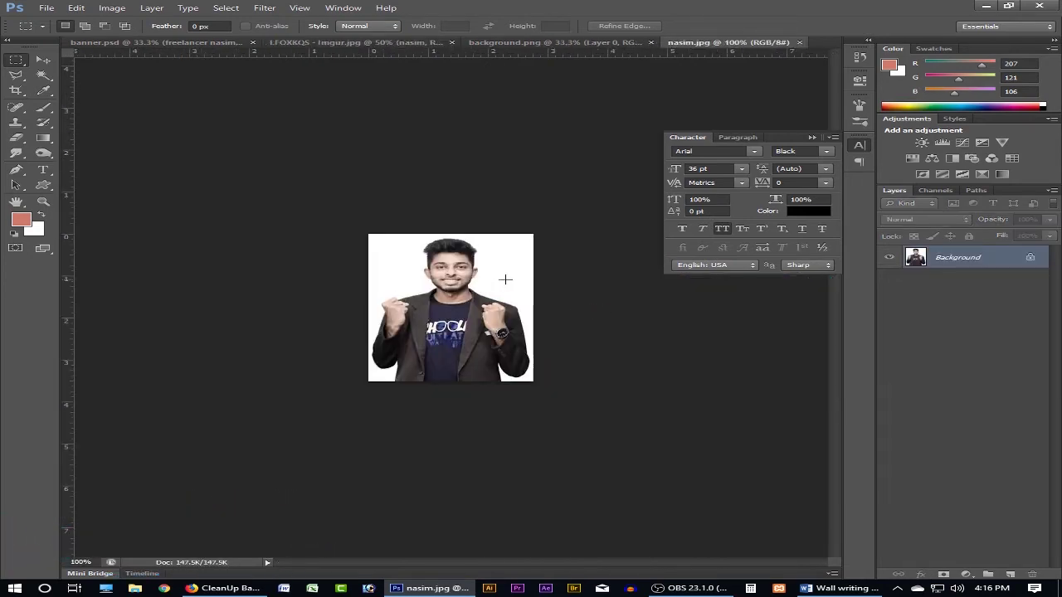
key(w)
key(Delete)
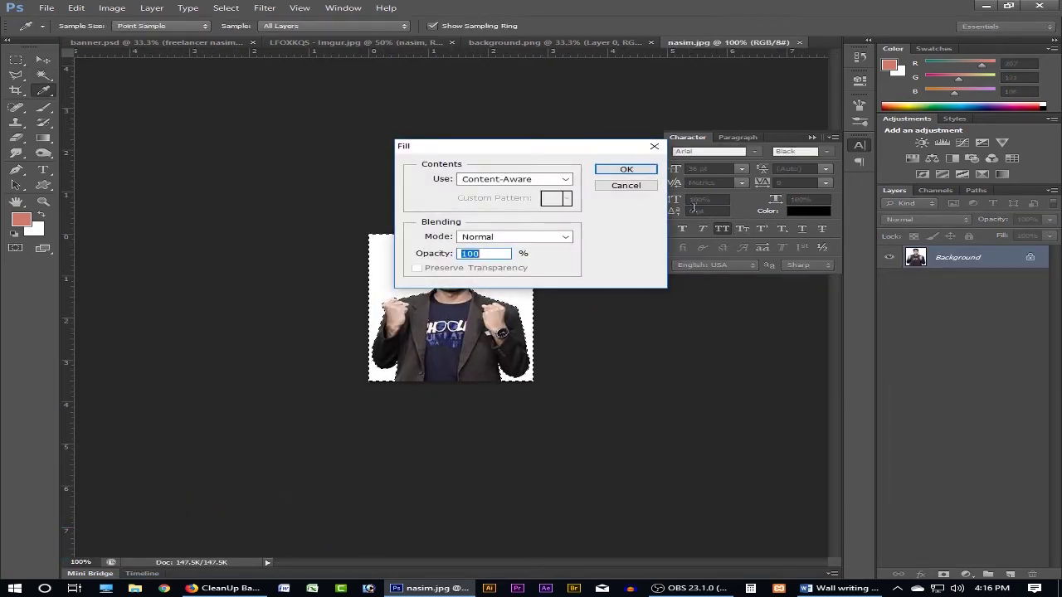
click(626, 183)
double_click(991, 264)
key(Return)
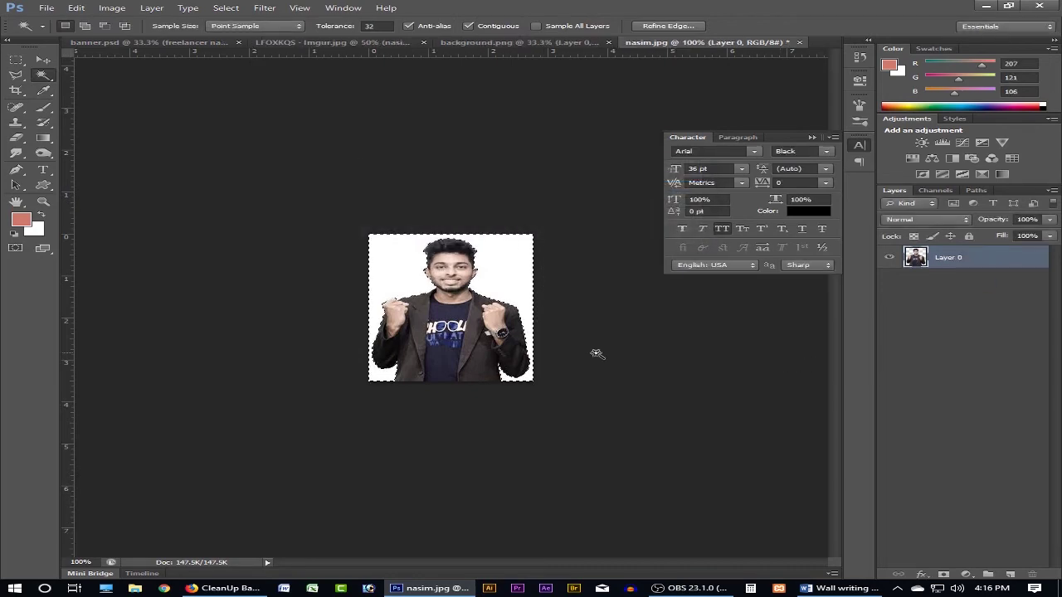
key(Delete)
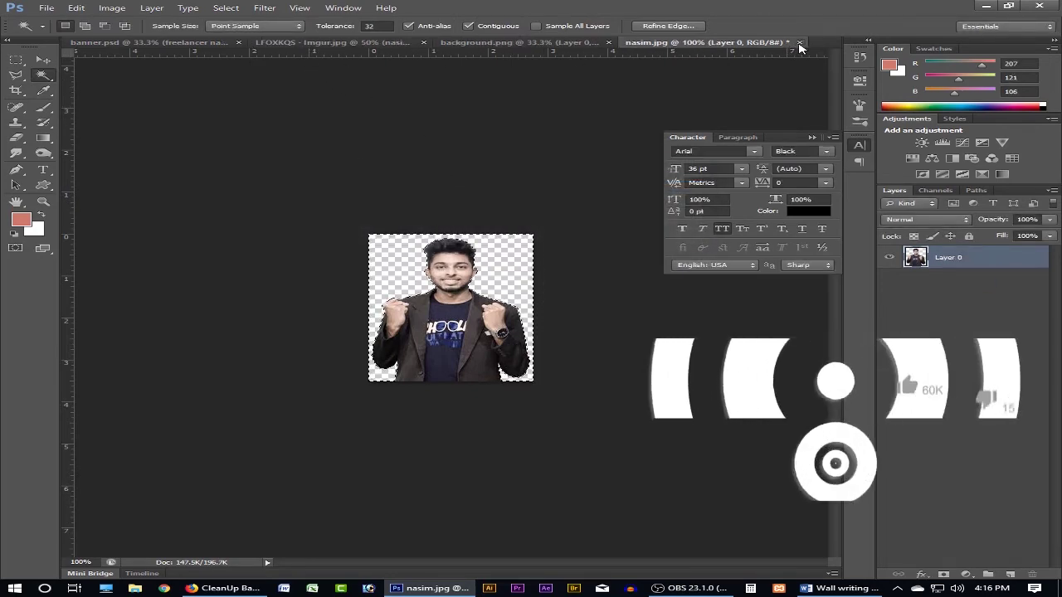
click(799, 43)
click(503, 215)
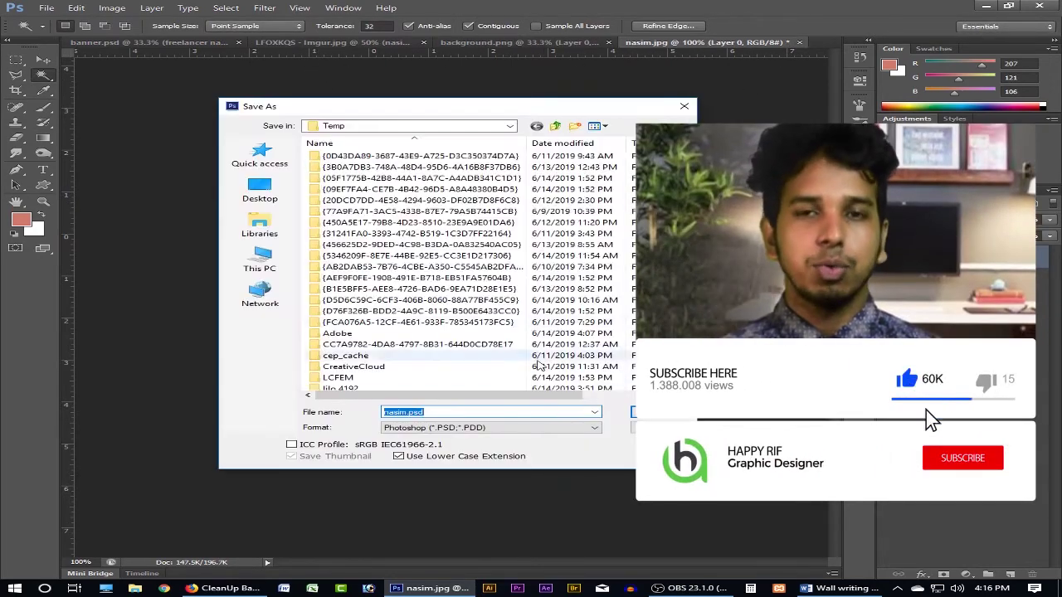
key(Escape)
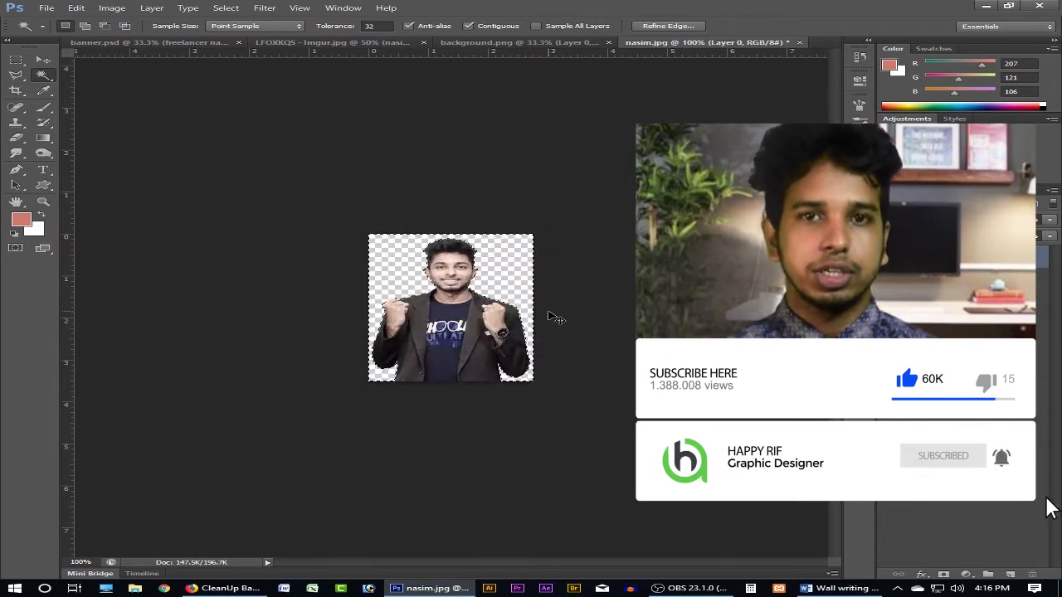
key(ctrl+w)
click(564, 218)
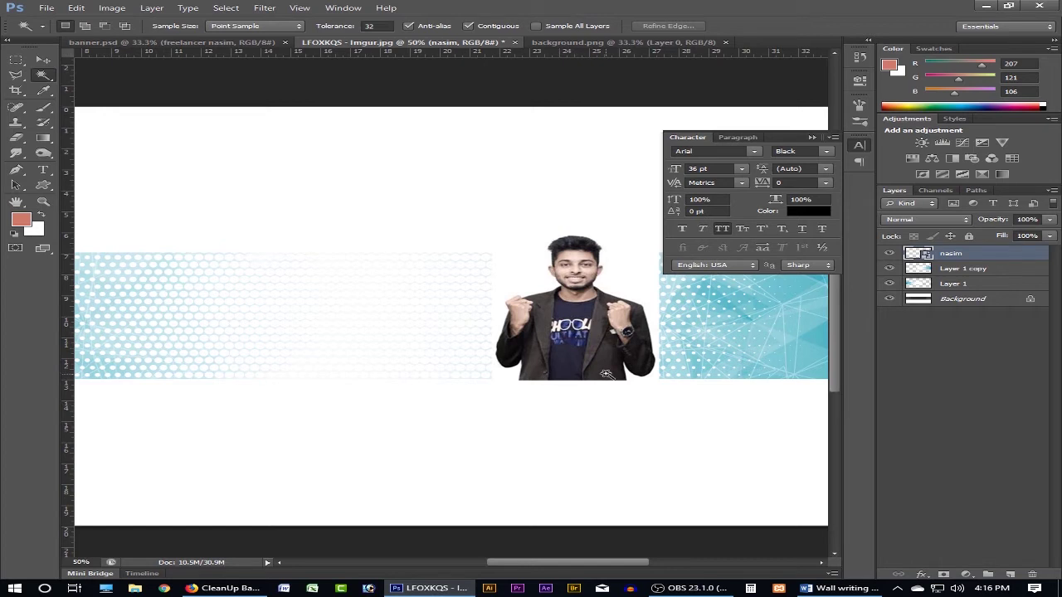
click(1033, 573)
- Delete the white-backed nasim layer and open nasim.jpg as its own document
click(499, 219)
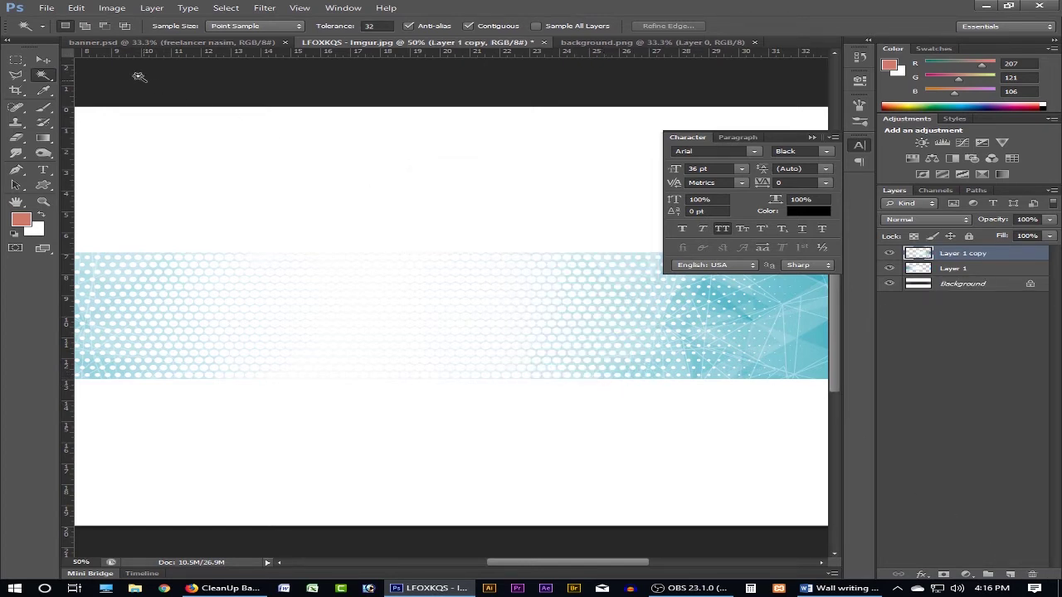
click(47, 8)
click(58, 34)
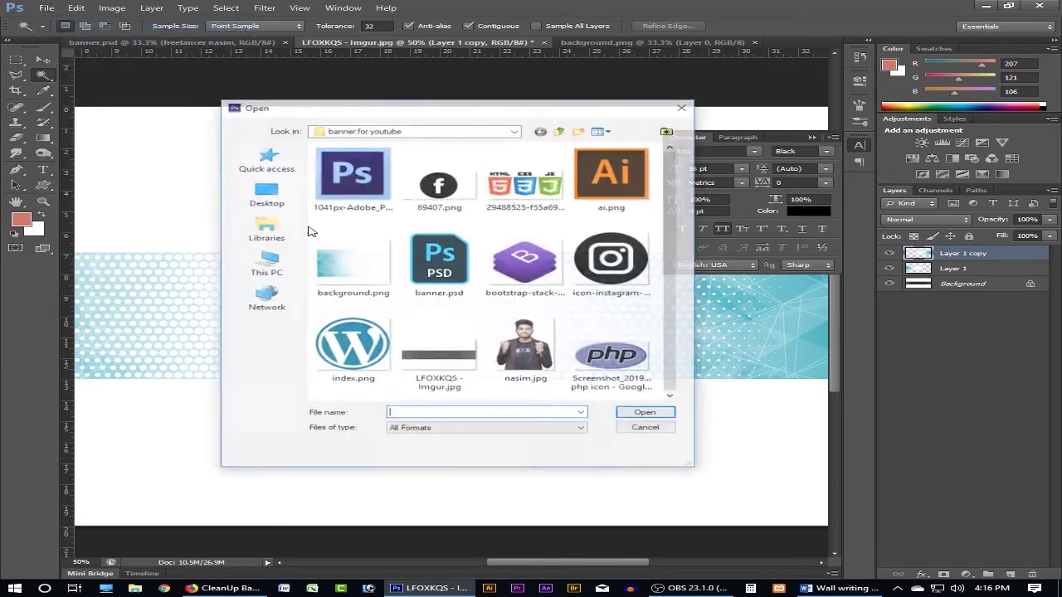
click(536, 347)
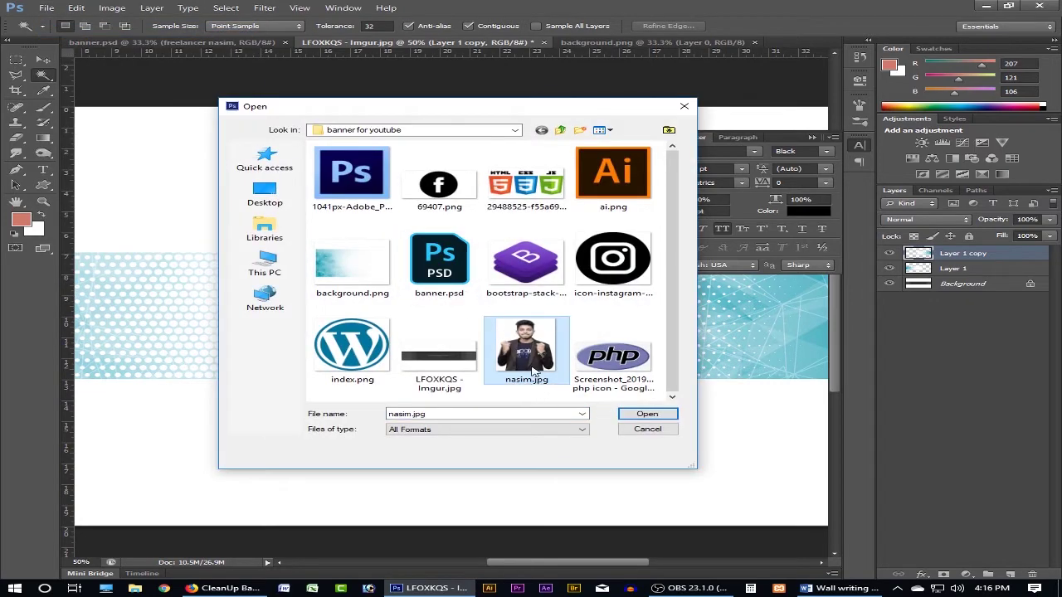
click(666, 419)
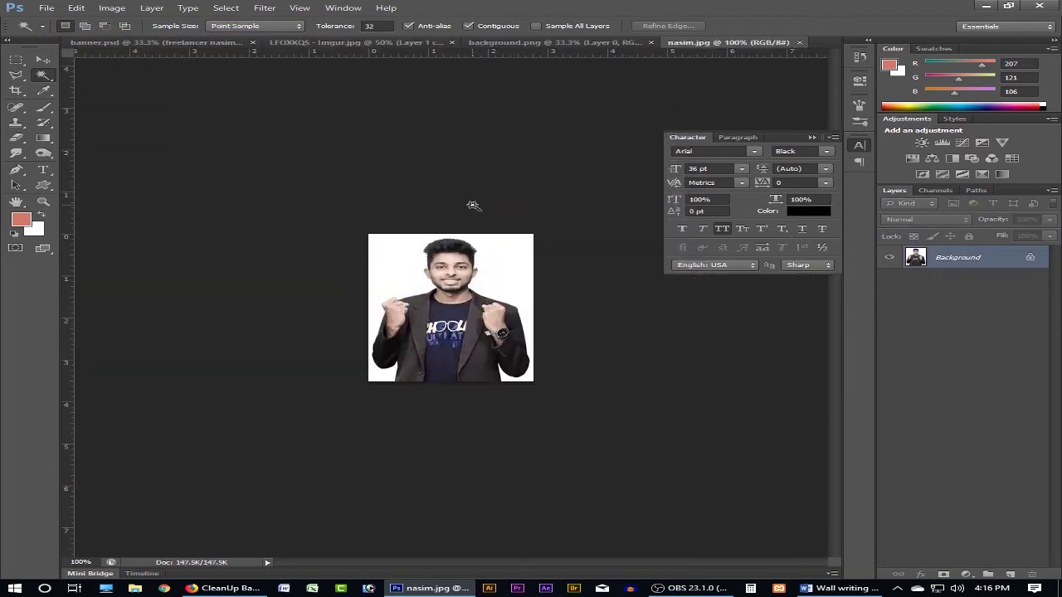
- Convert the Background to Layer 0 and clear its white surroundings to transparency
double_click(970, 259)
key(Return)
key(Delete)
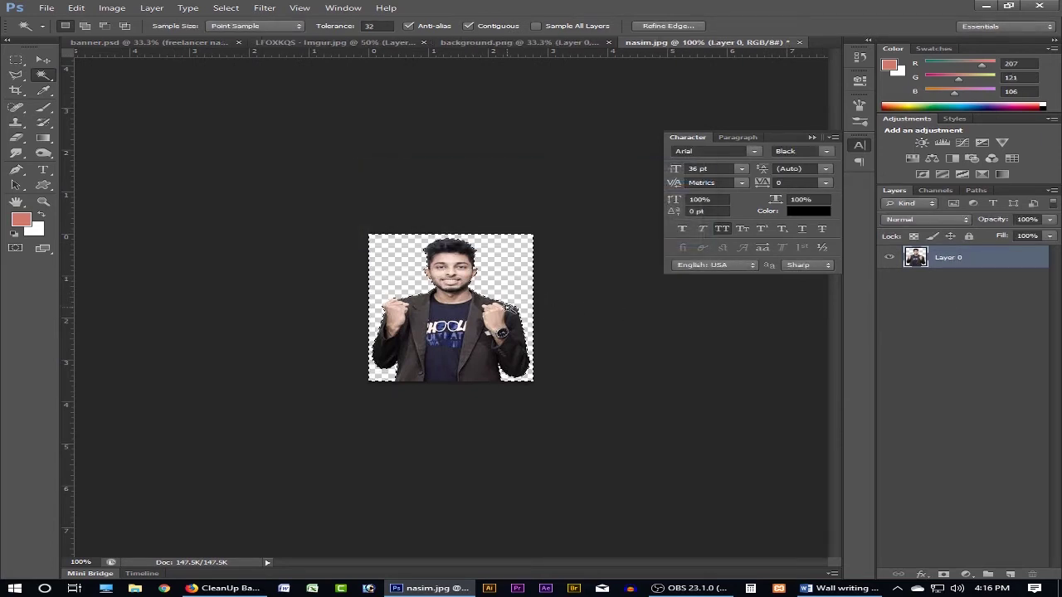
click(21, 63)
- Drag the cut-out portrait with the Move tool toward the banner document
click(220, 154)
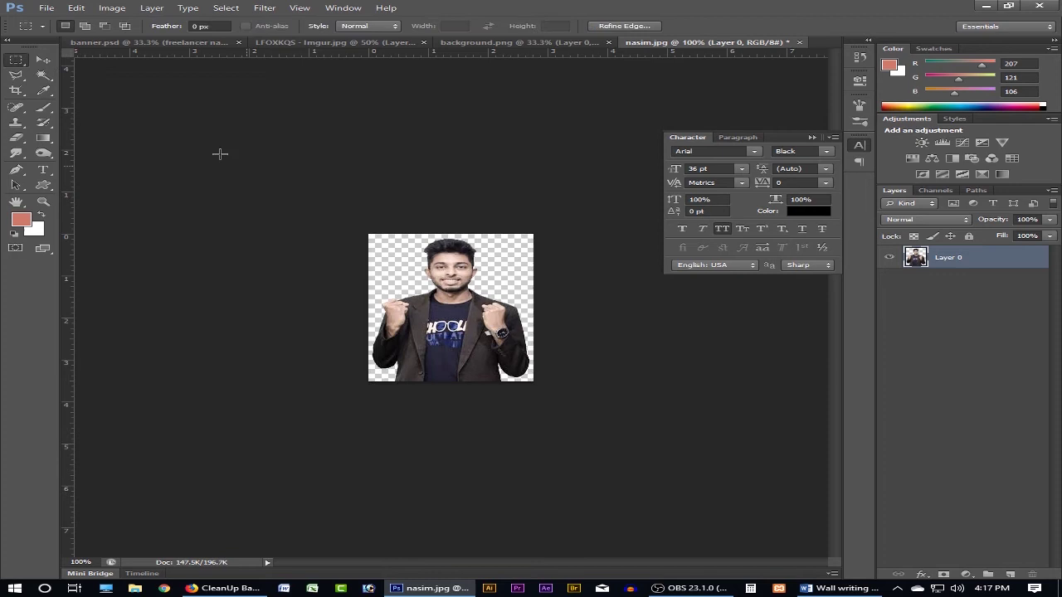
click(43, 59)
drag(445, 289, 359, 56)
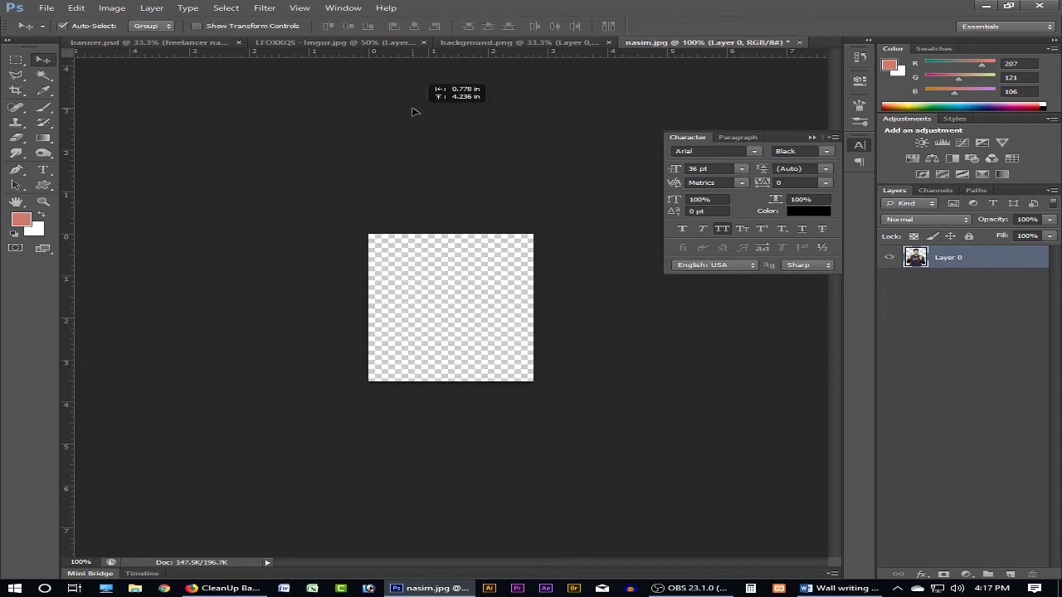
- Drop the cut-out portrait into the banner as Layer 2, scaled to about 190% at right
click(498, 42)
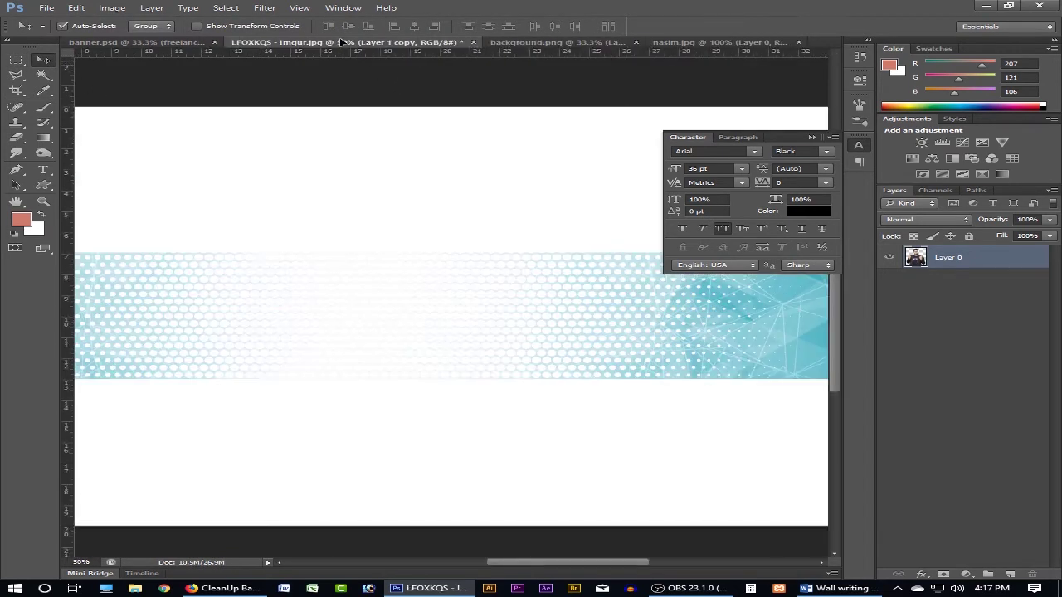
mouse_move(342, 43)
mouse_down()
mouse_move(522, 322)
mouse_move(677, 360)
mouse_up()
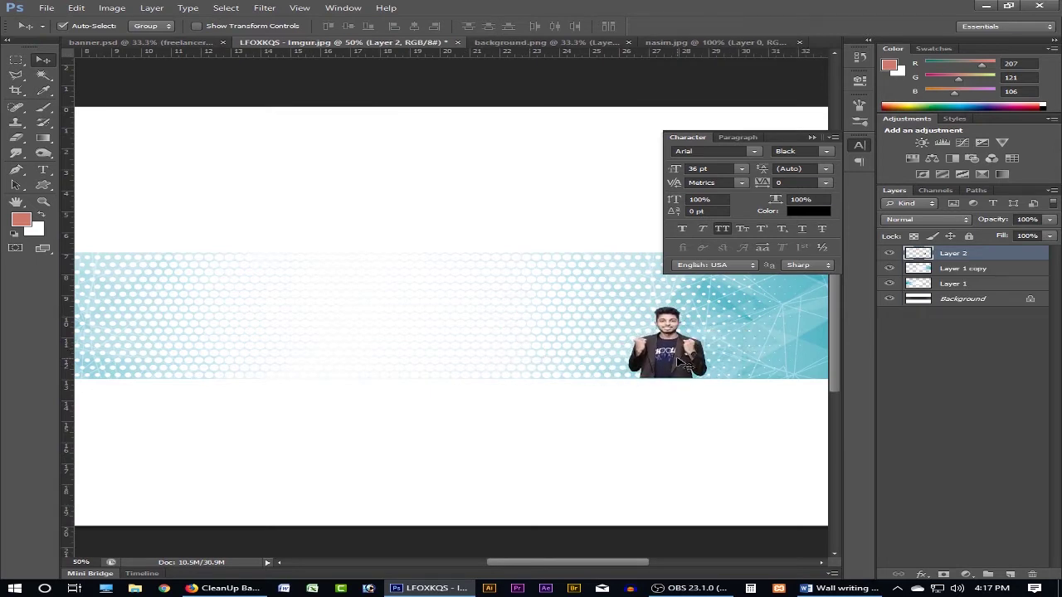
key(ctrl+t)
drag(627, 308, 558, 245)
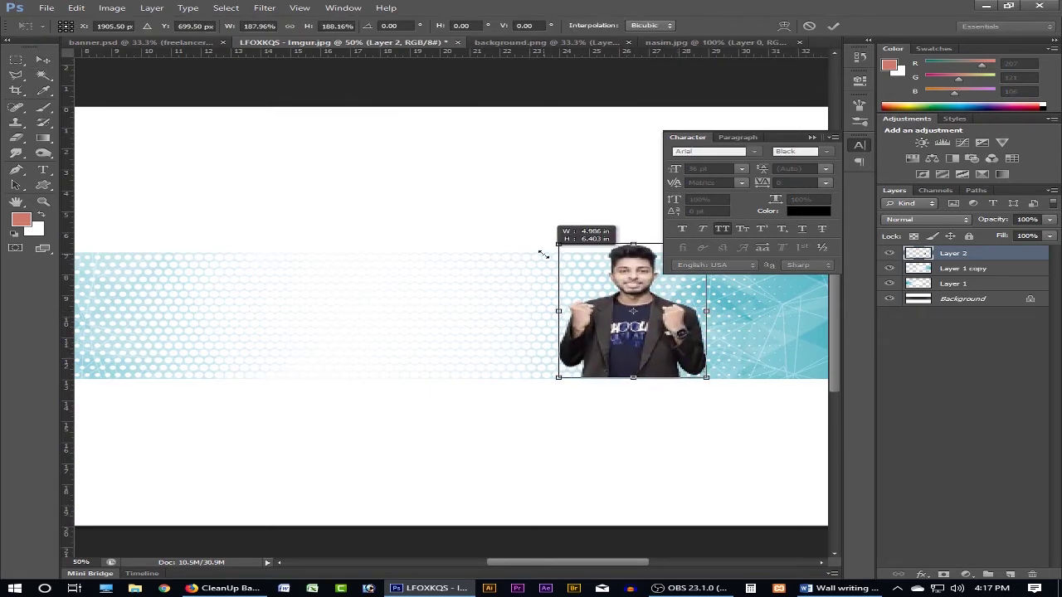
drag(706, 379, 710, 380)
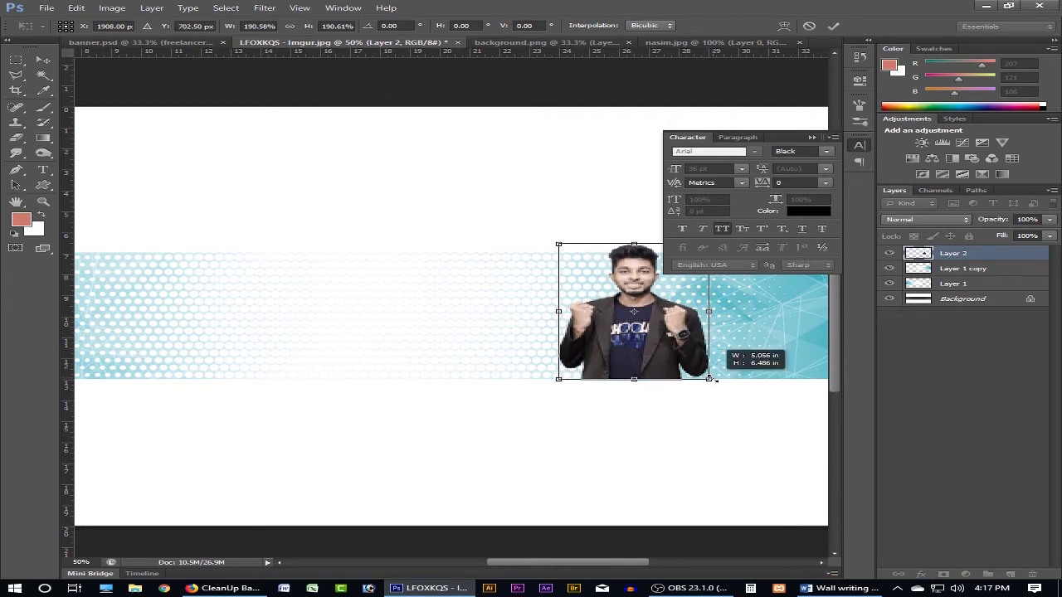
key(Return)
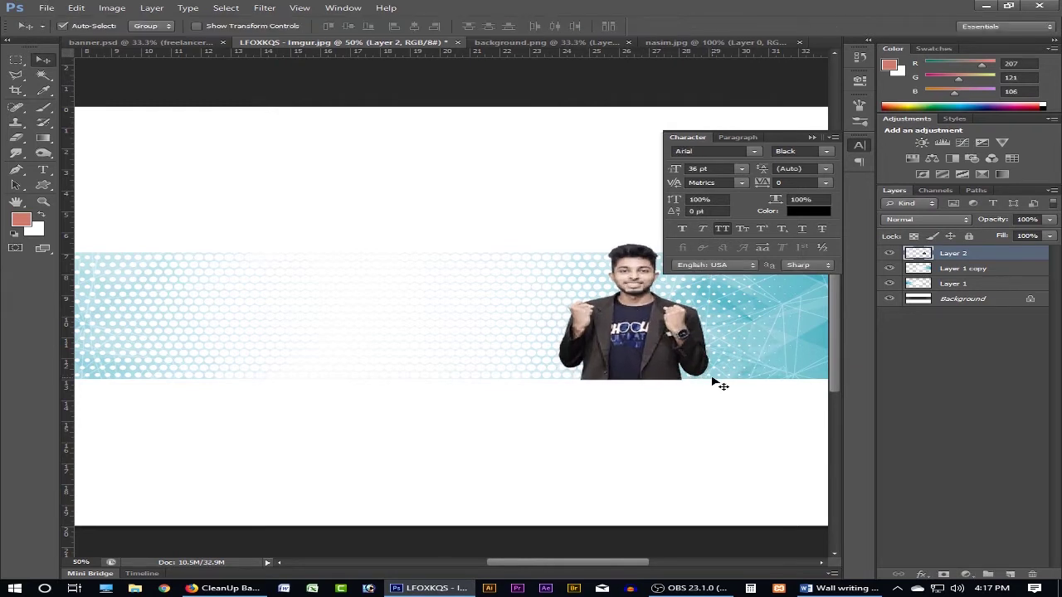
alt+click(495, 325)
ctrl+click(443, 323)
- Close background.png and nasim.jpg, discarding changes to nasim.jpg
drag(414, 315, 414, 308)
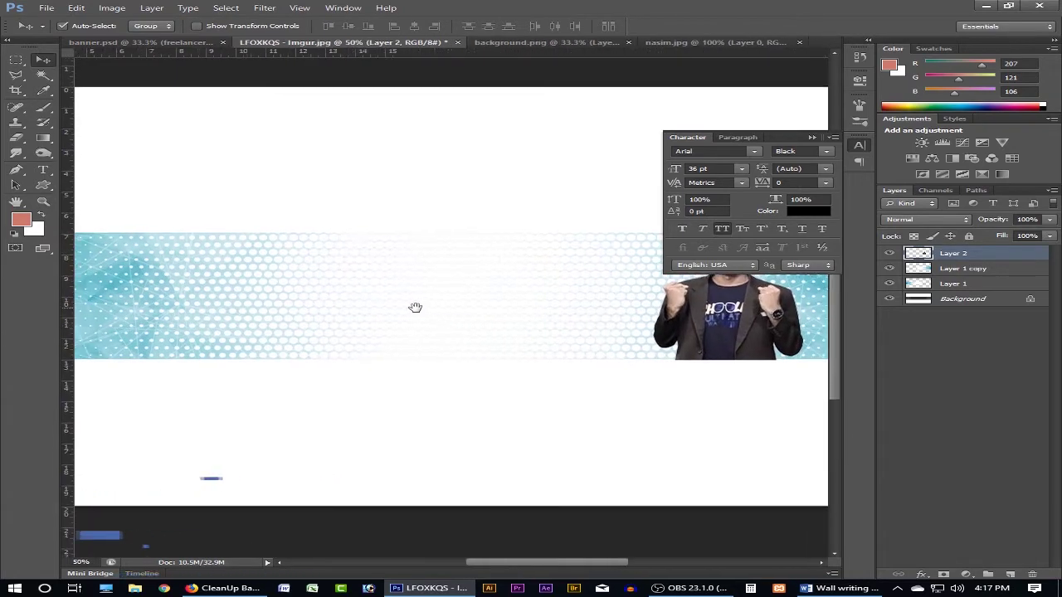
click(572, 42)
click(622, 43)
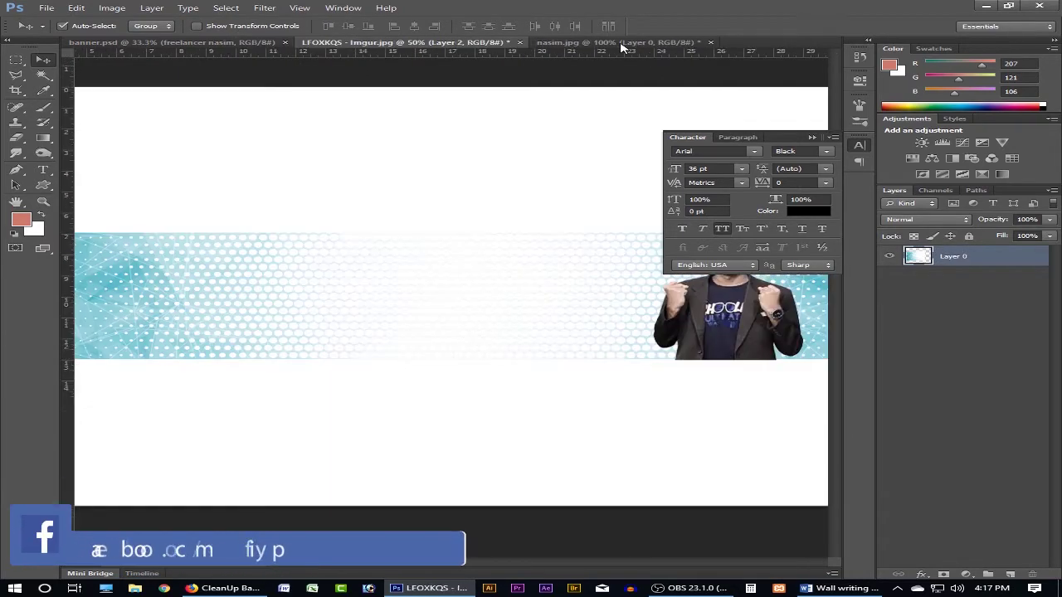
click(618, 42)
click(710, 42)
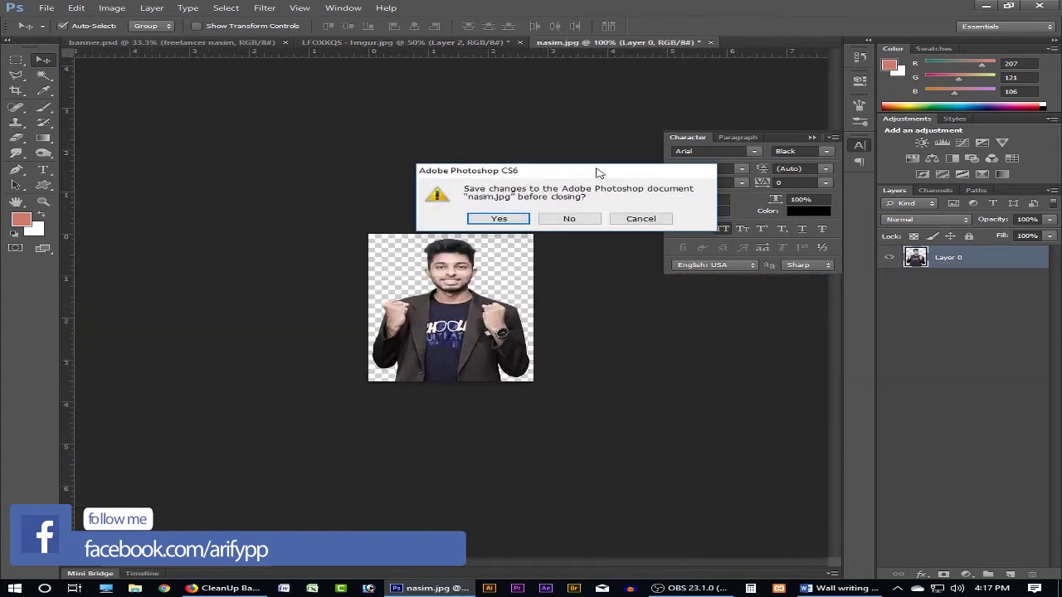
click(583, 219)
- Check the YouTube channel page in Firefox, then return to Photoshop
click(220, 590)
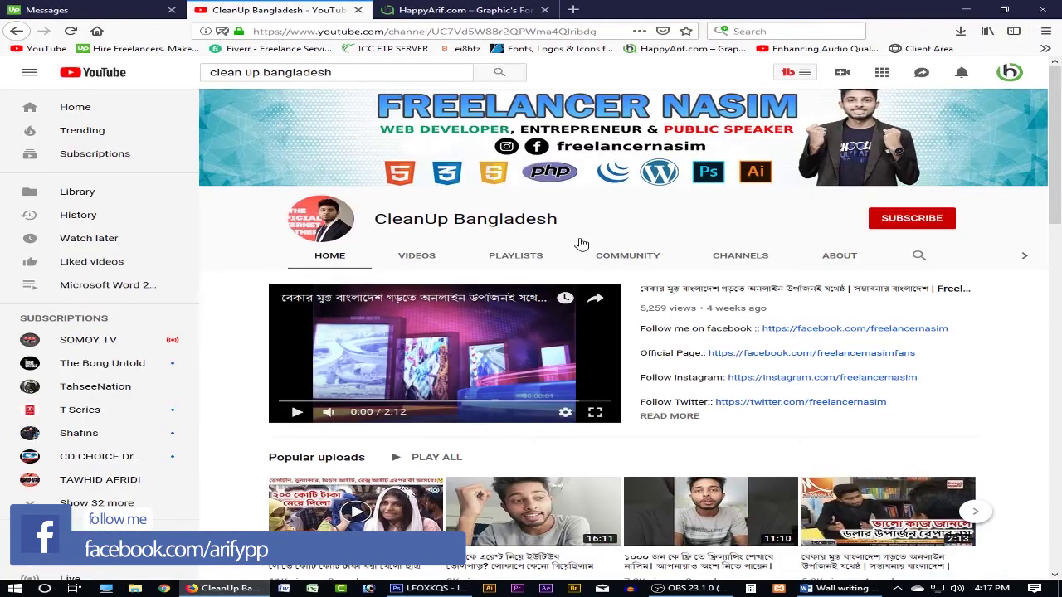
click(427, 588)
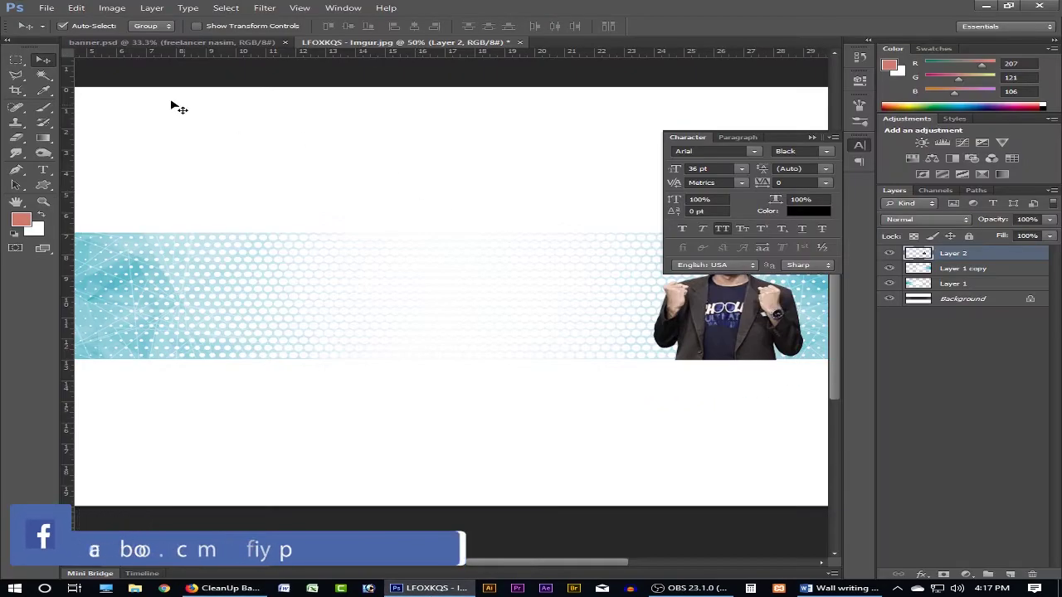
click(46, 7)
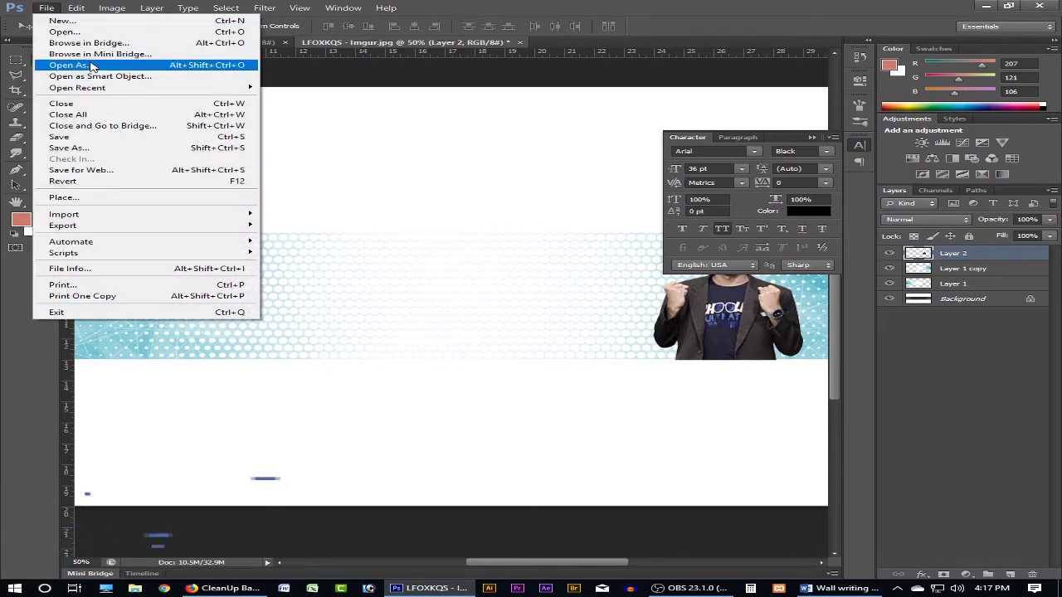
- Open the HTML/CSS/JS, WordPress index.png, PHP, Bootstrap and Photoshop logo files together
click(58, 33)
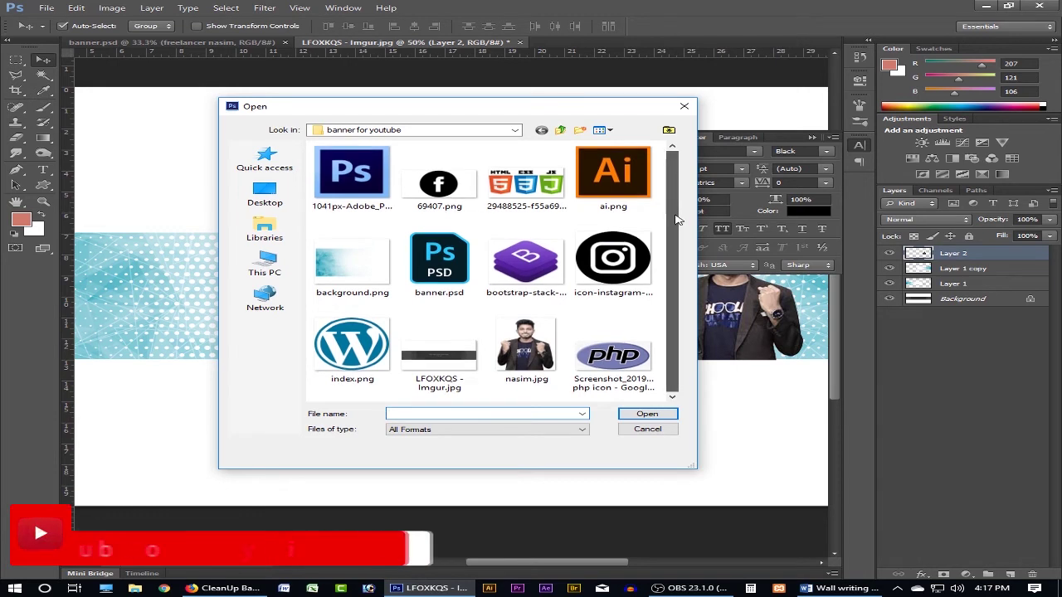
click(543, 194)
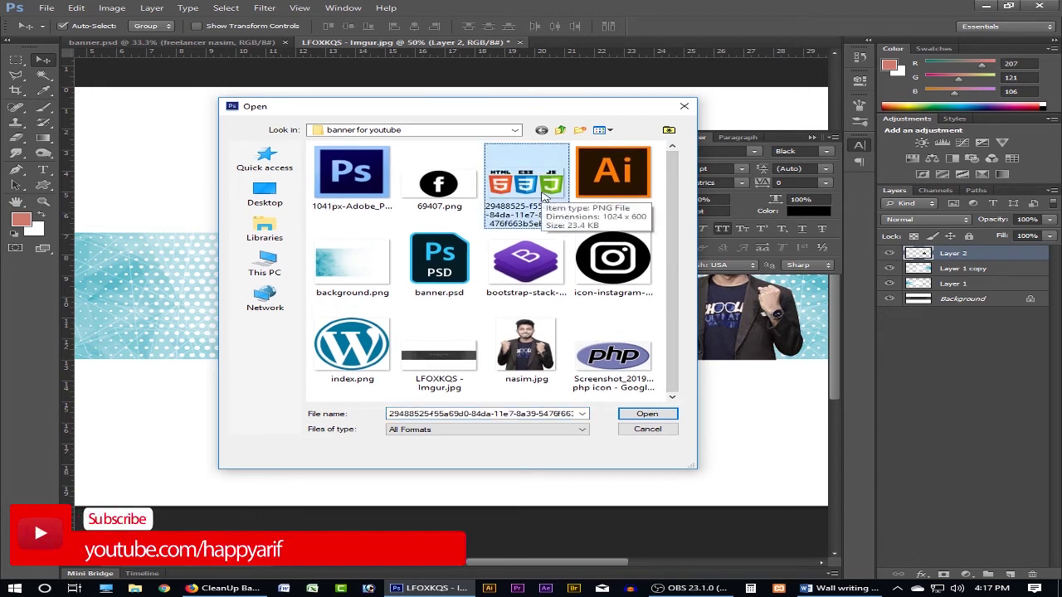
ctrl+click(439, 264)
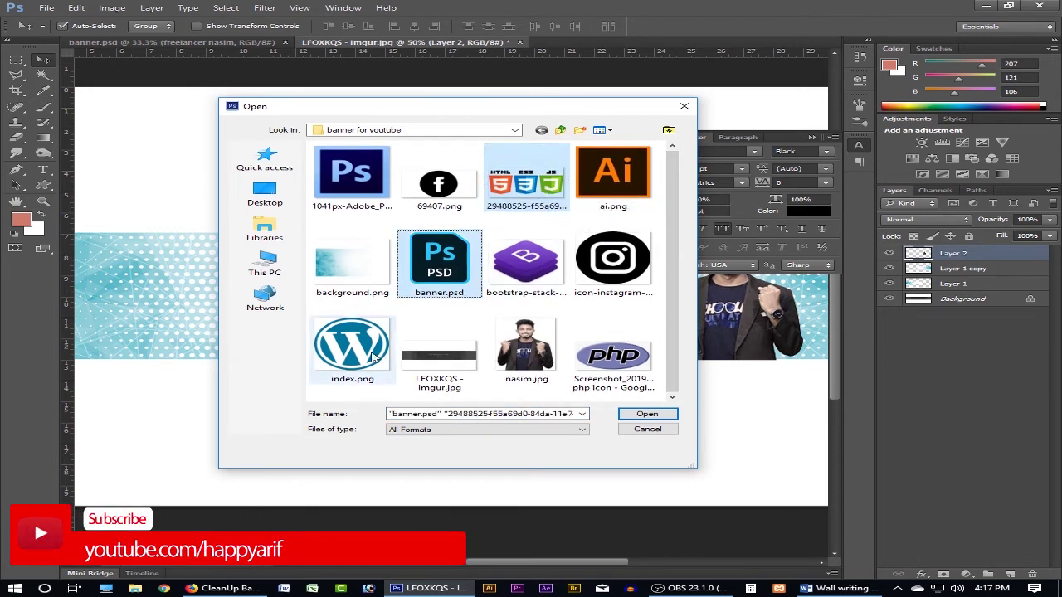
ctrl+click(354, 355)
ctrl+click(613, 355)
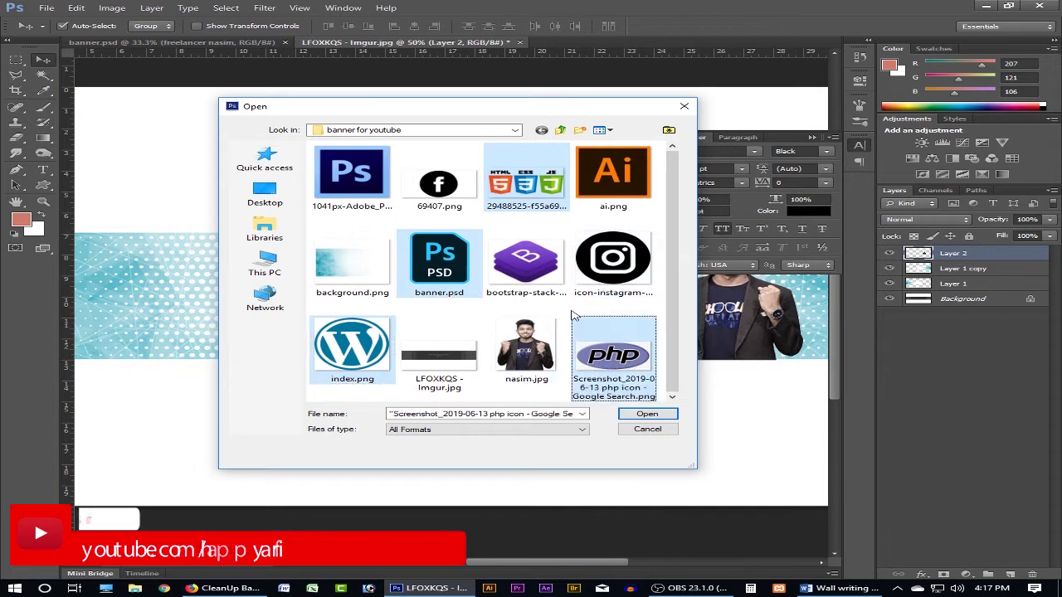
ctrl+click(543, 270)
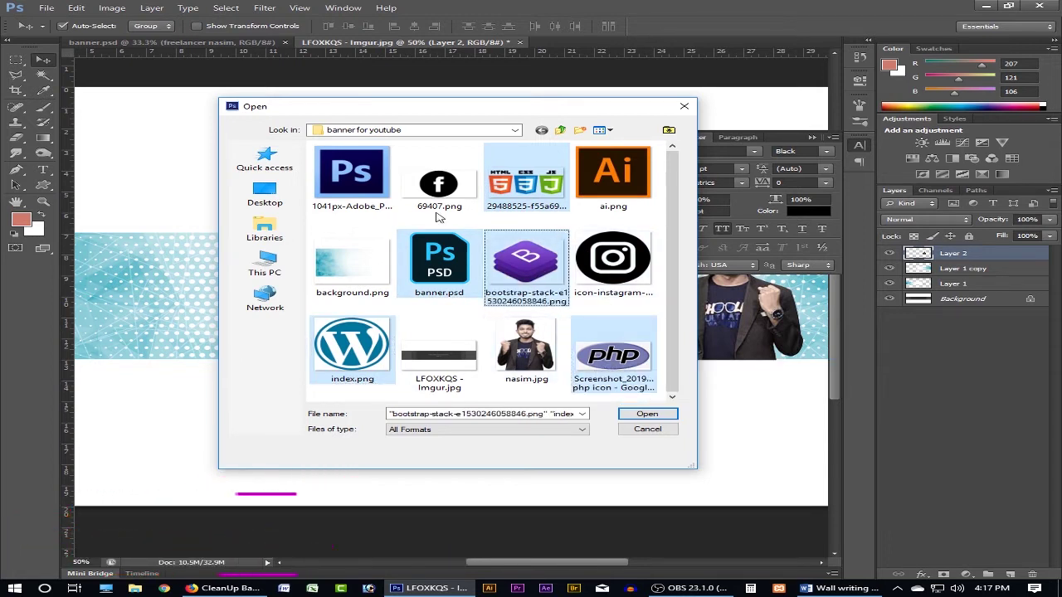
ctrl+click(352, 178)
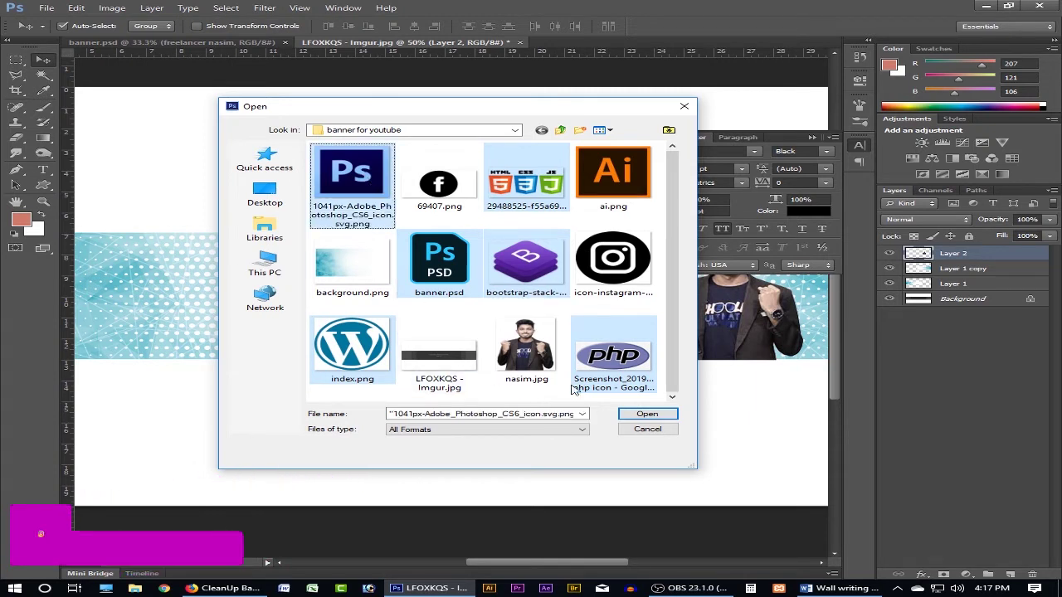
ctrl+click(438, 264)
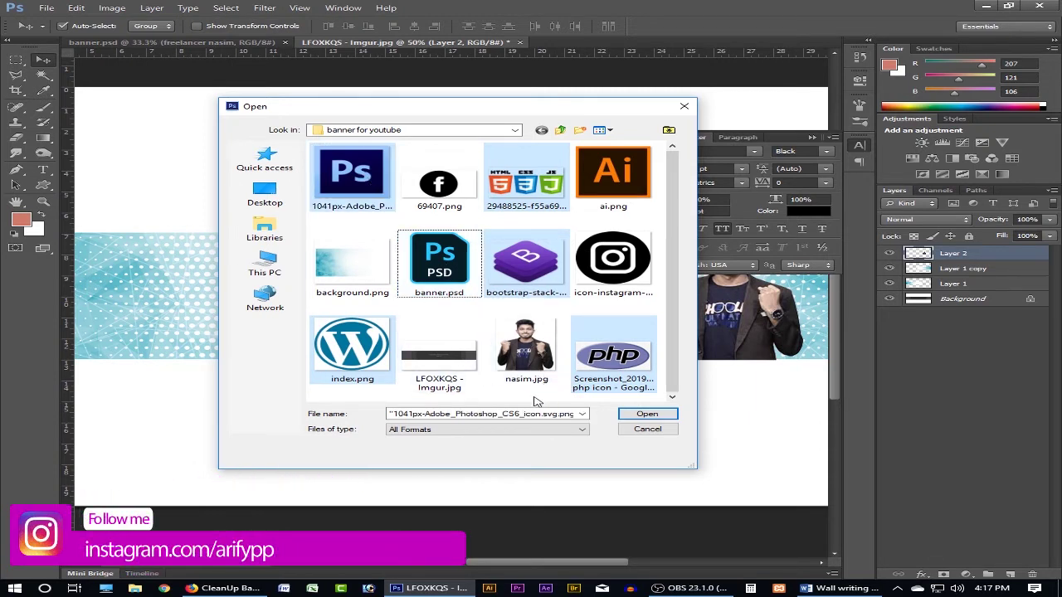
click(654, 414)
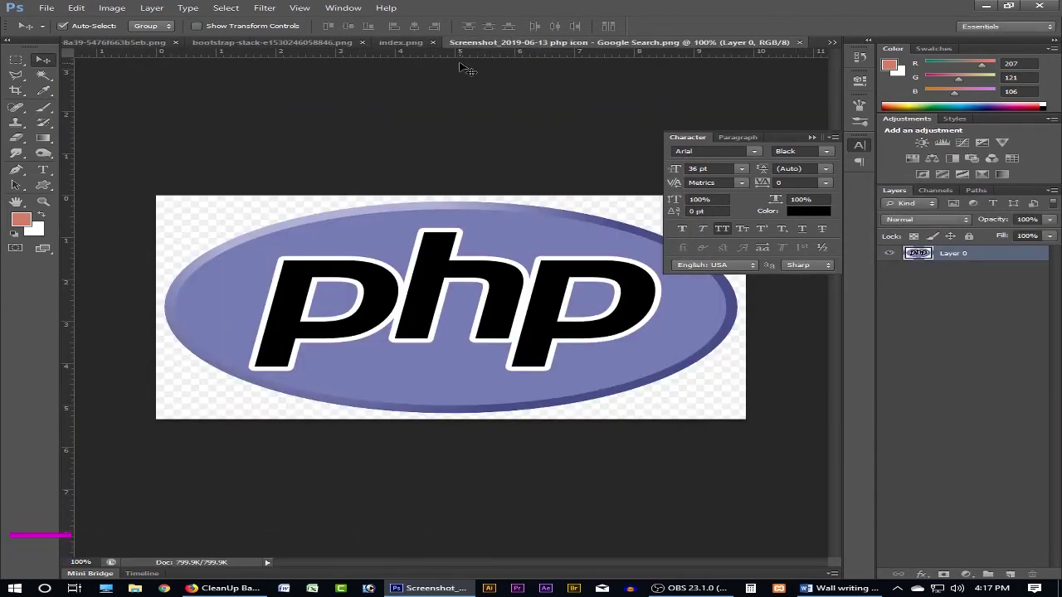
- Bring the Photoshop logo into the banner as Layer 3
click(296, 43)
click(266, 44)
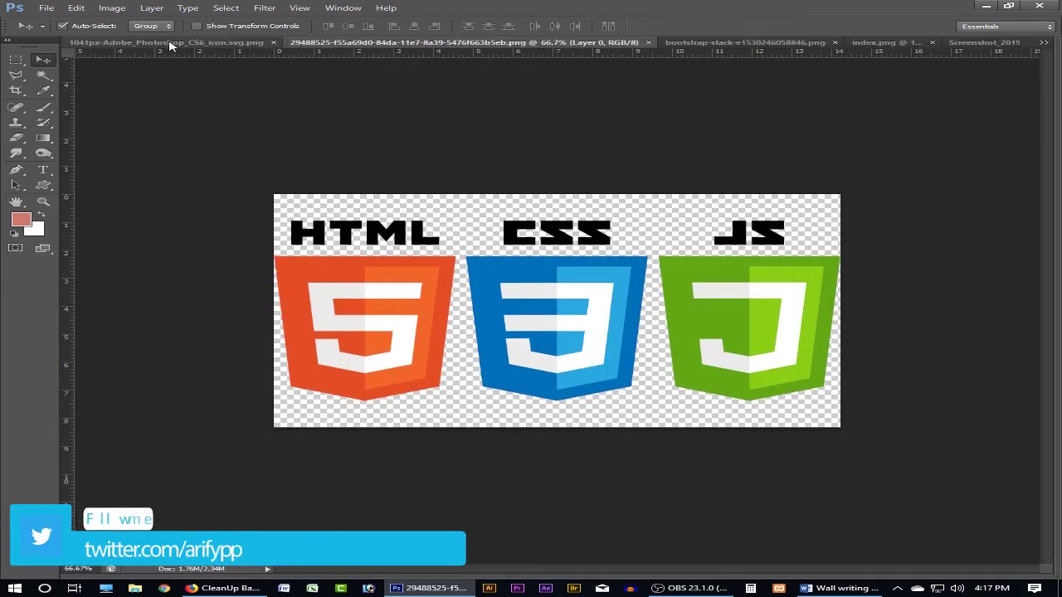
click(172, 43)
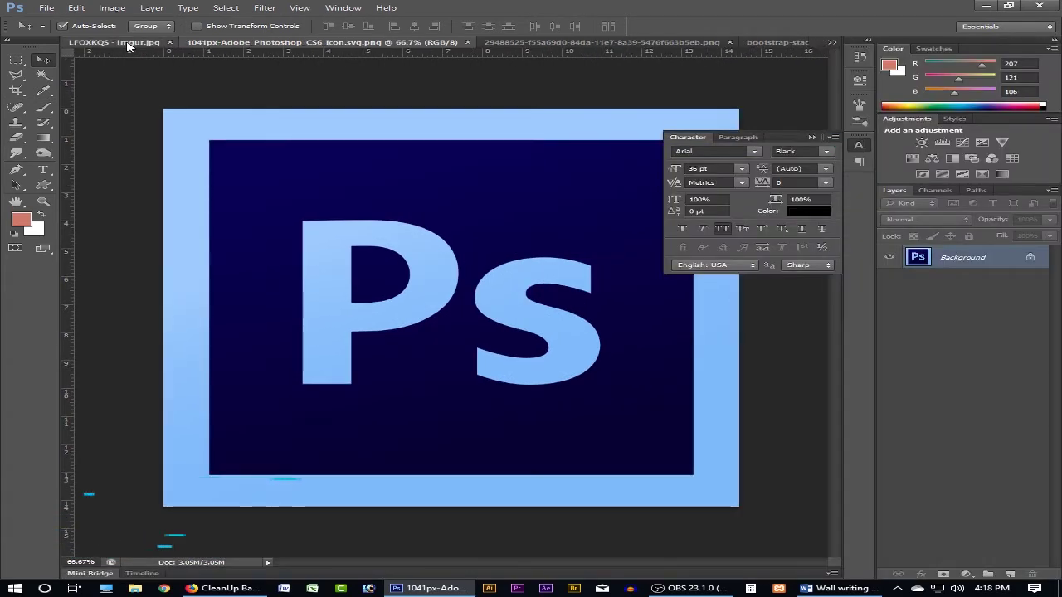
click(127, 43)
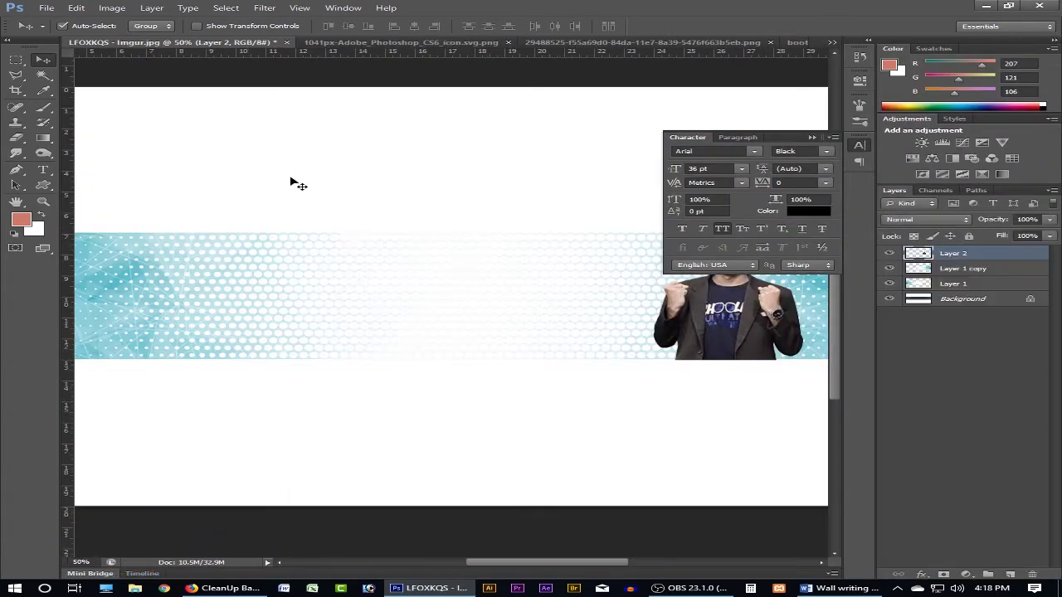
click(369, 46)
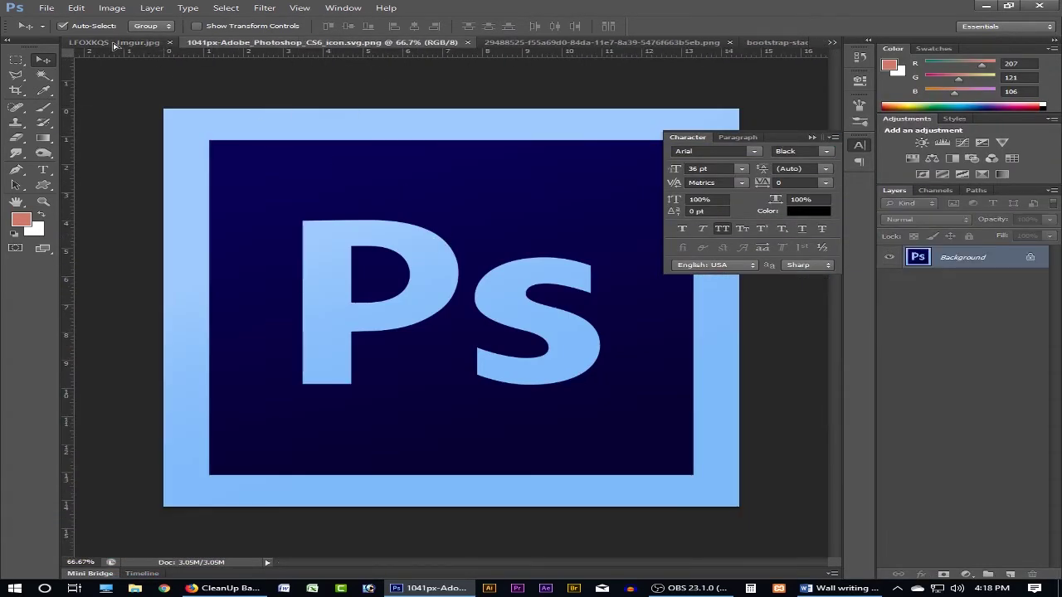
drag(115, 46, 350, 222)
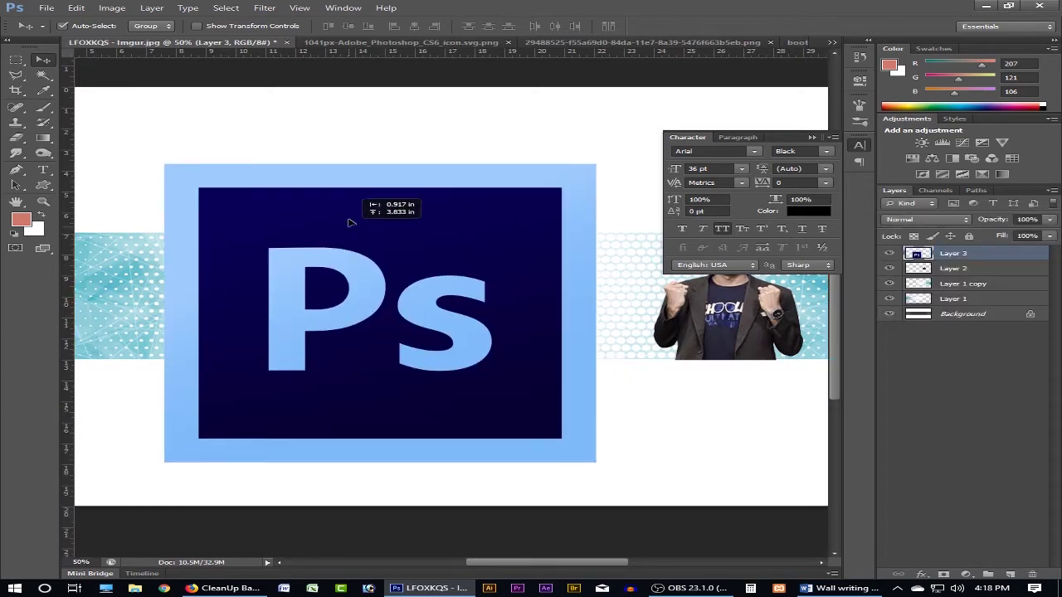
- Close the Photoshop logo file, then select the HTML5 logo and drag it into the banner
click(365, 43)
key(ctrl+w)
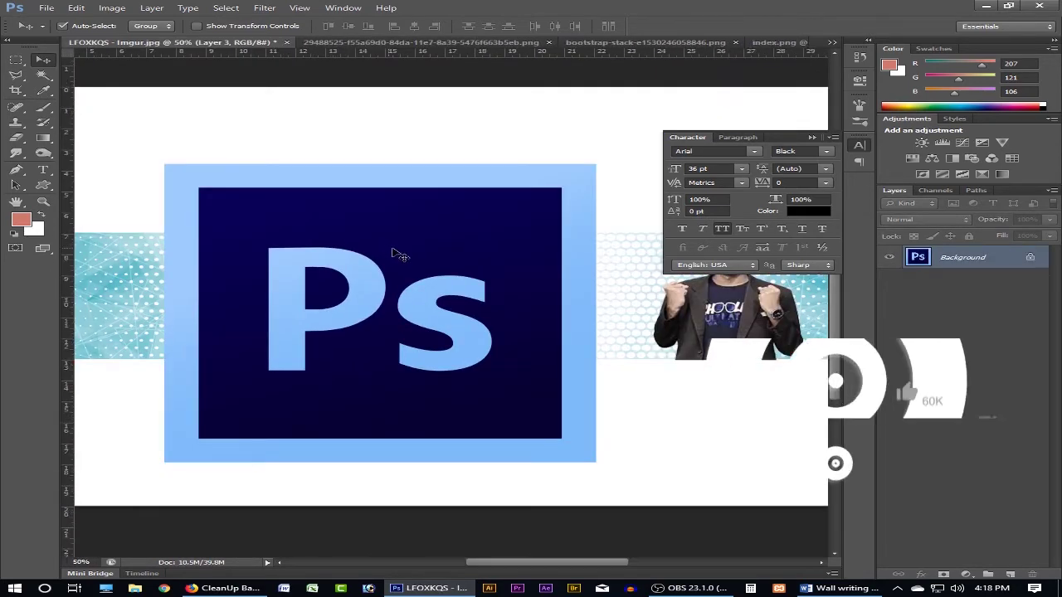
key(ctrl+Tab)
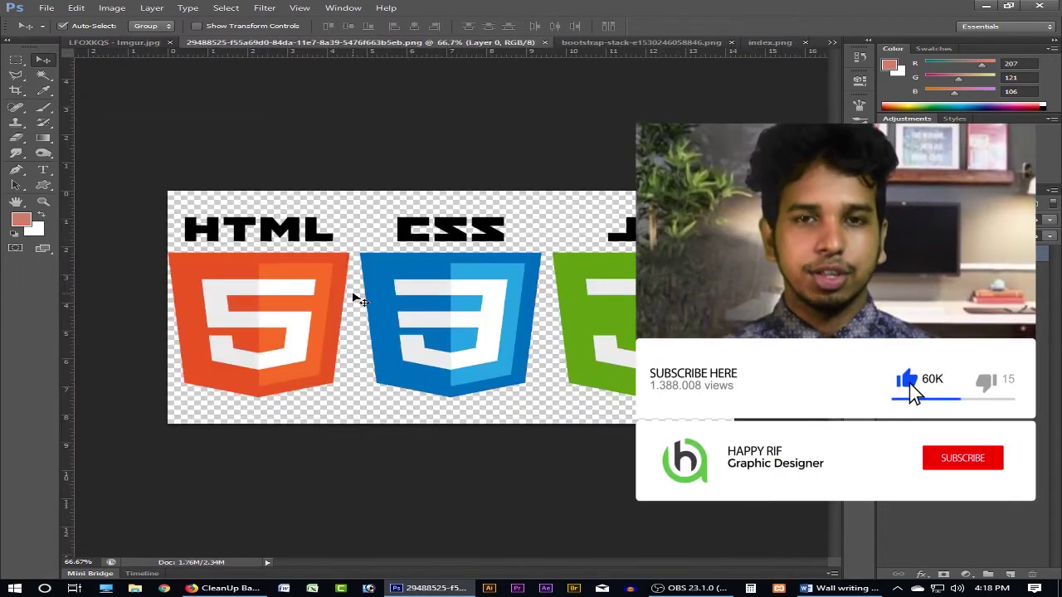
key(m)
mouse_move(168, 247)
mouse_down()
mouse_move(336, 420)
mouse_move(352, 412)
mouse_move(339, 396)
mouse_up()
key(v)
mouse_move(280, 291)
mouse_down()
mouse_move(161, 43)
mouse_move(604, 368)
mouse_up()
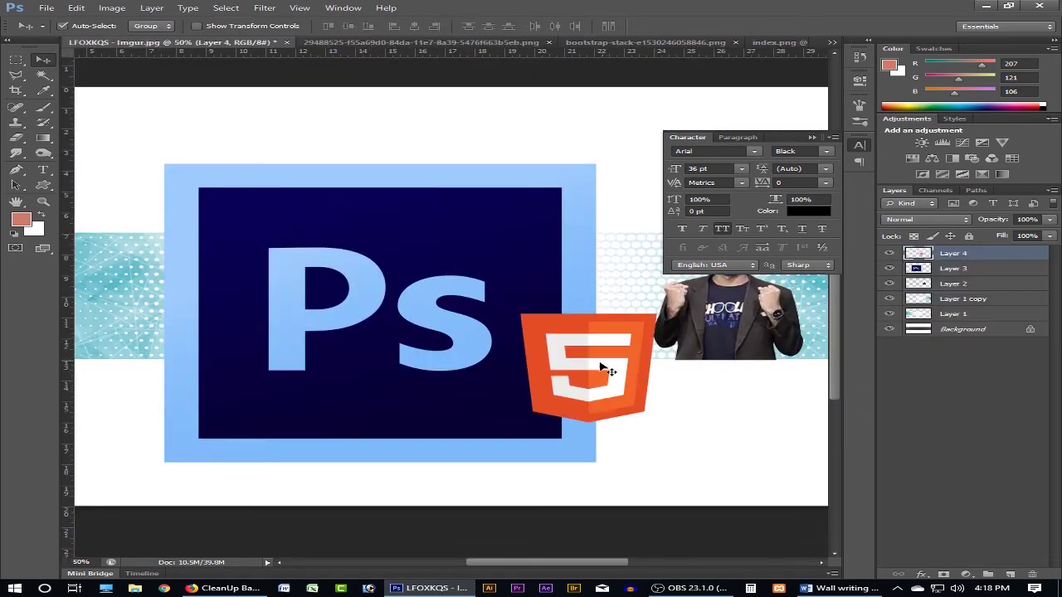
drag(452, 313, 392, 303)
- Shrink the Photoshop logo with Free Transform, leaving it left of centre
key(ctrl+t)
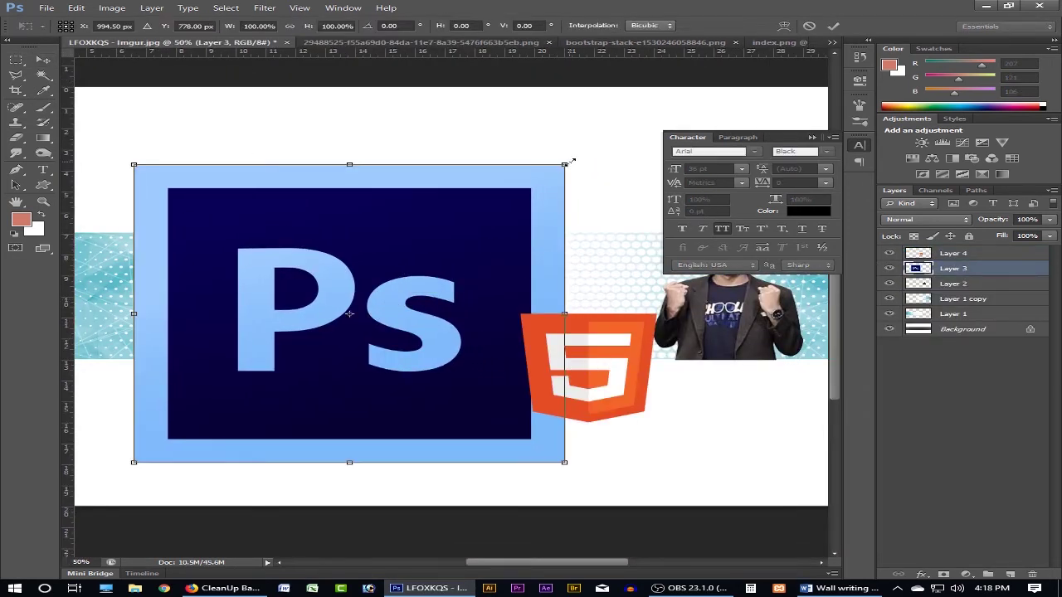
drag(570, 161, 481, 246)
key(Return)
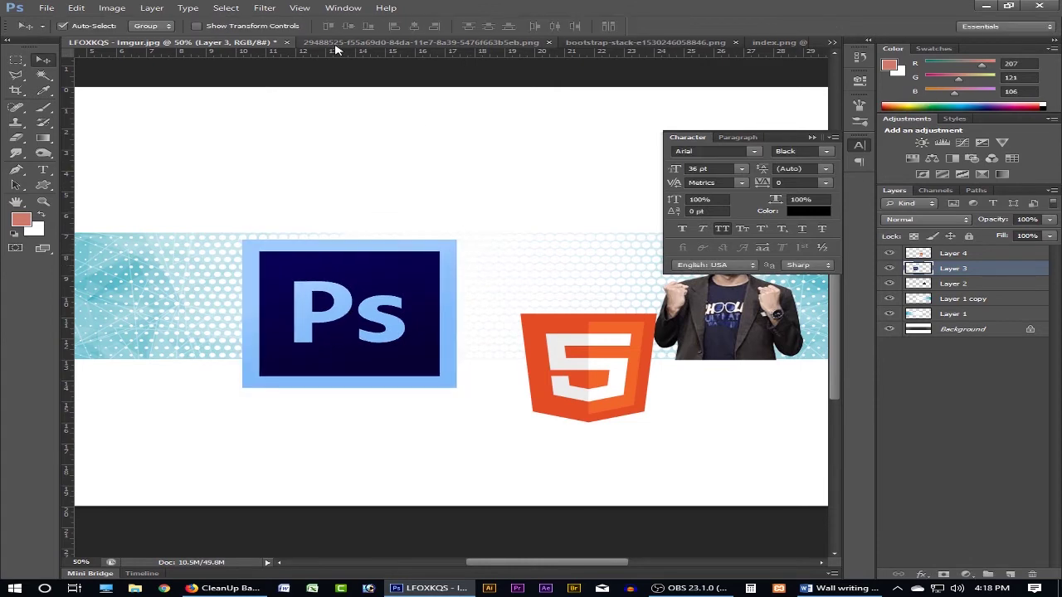
click(336, 43)
- Select the CSS3 logo and drag it into the banner as Layer 5
key(m)
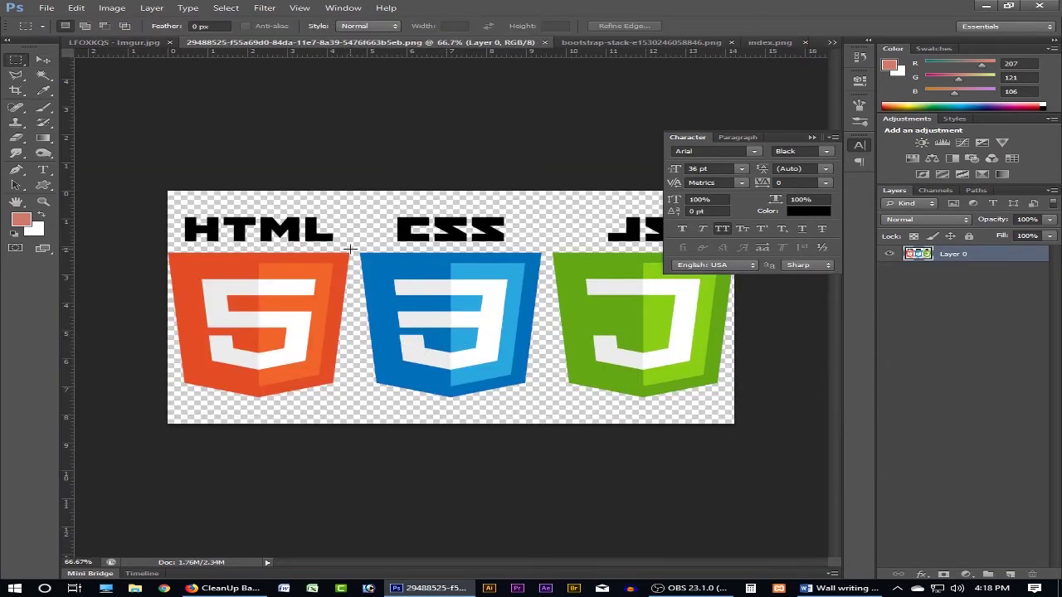
mouse_move(414, 292)
mouse_down()
mouse_move(544, 405)
mouse_move(193, 54)
mouse_up()
key(v)
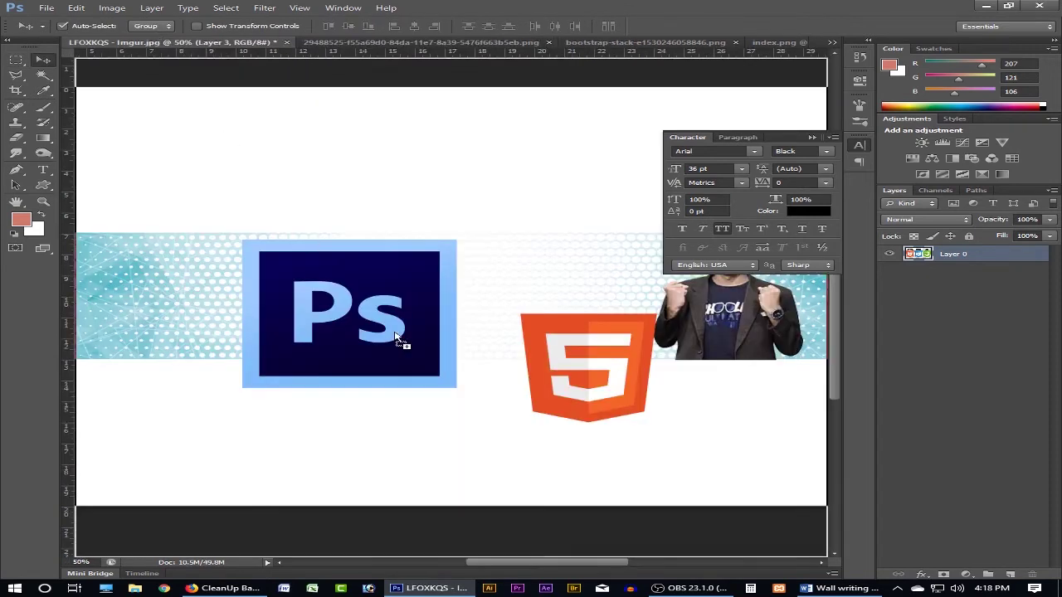
drag(160, 43, 531, 423)
click(375, 47)
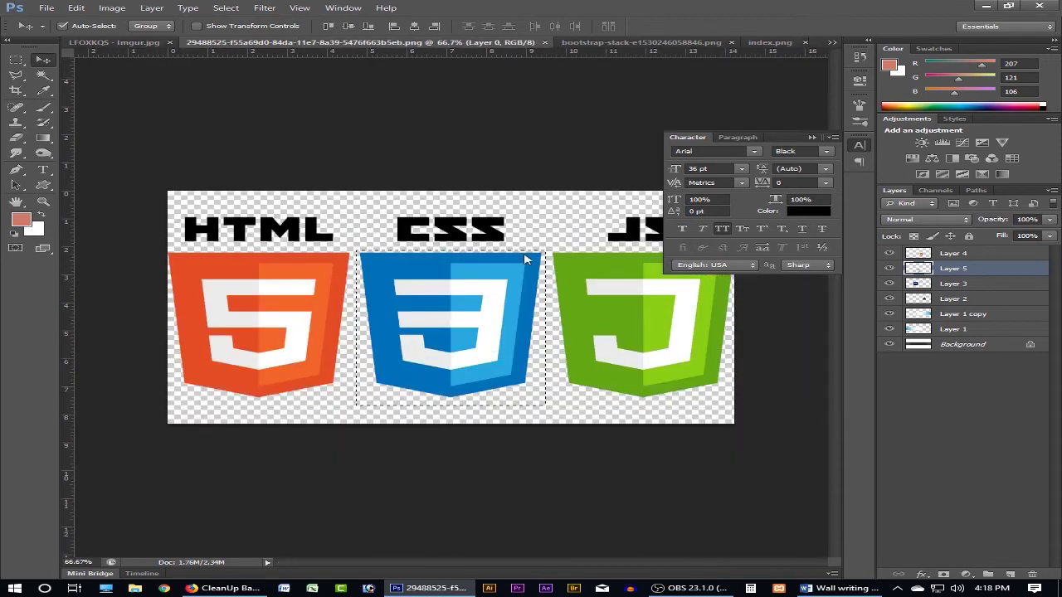
- Drag the JS logo into the banner as Layer 6, then close the three-logo image
key(m)
key(ctrl+minus)
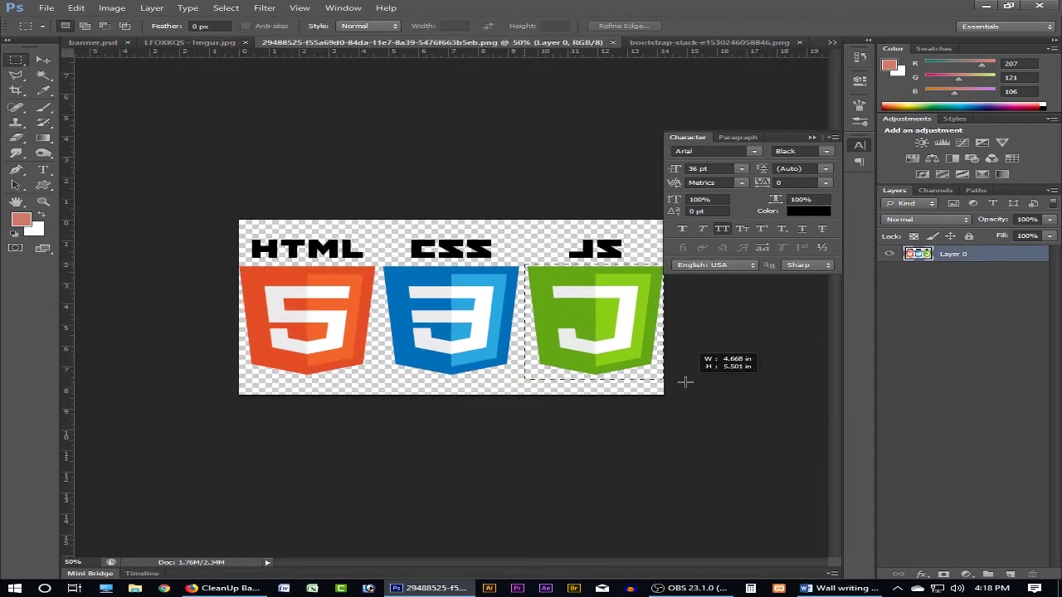
key(v)
mouse_move(643, 365)
mouse_down()
mouse_move(581, 304)
mouse_move(562, 268)
mouse_up()
key(ctrl+Tab)
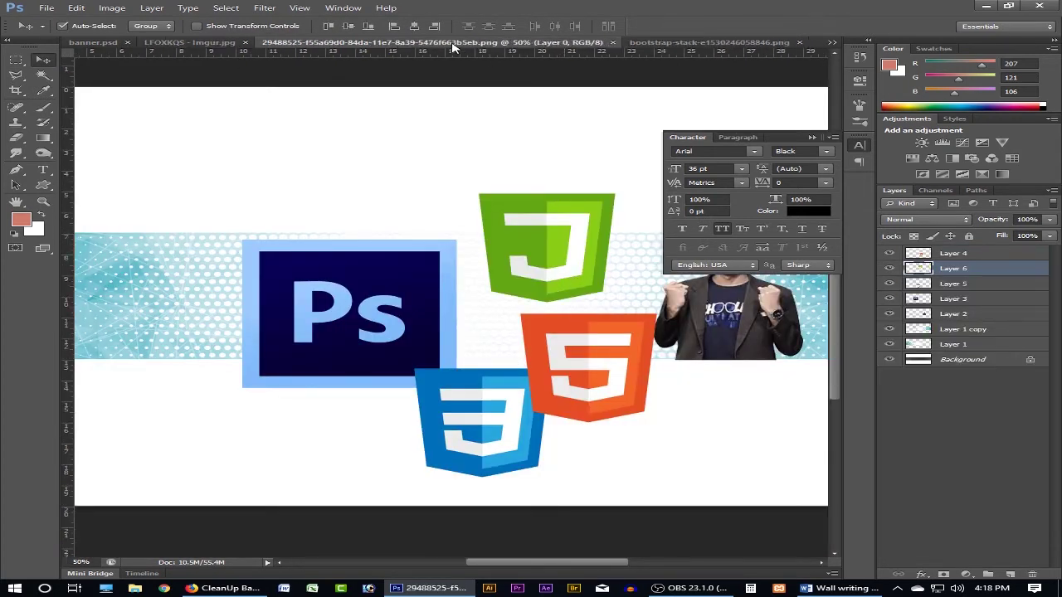
key(ctrl+w)
- Drag the Bootstrap logo into the banner as Layer 7 and close its source file
key(ctrl+Tab)
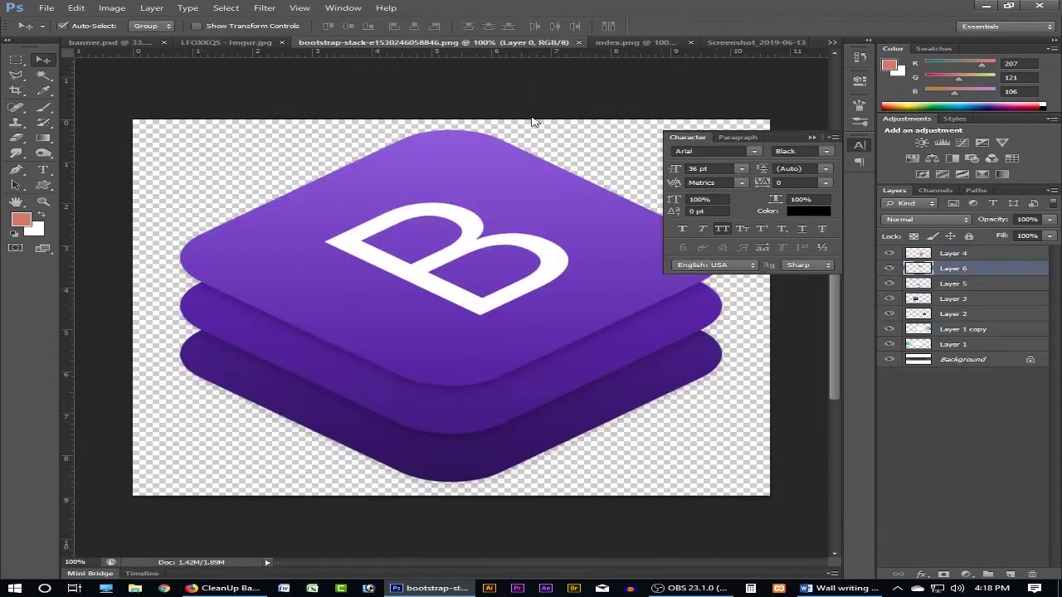
mouse_move(462, 302)
mouse_down()
mouse_move(197, 52)
mouse_move(704, 451)
mouse_up()
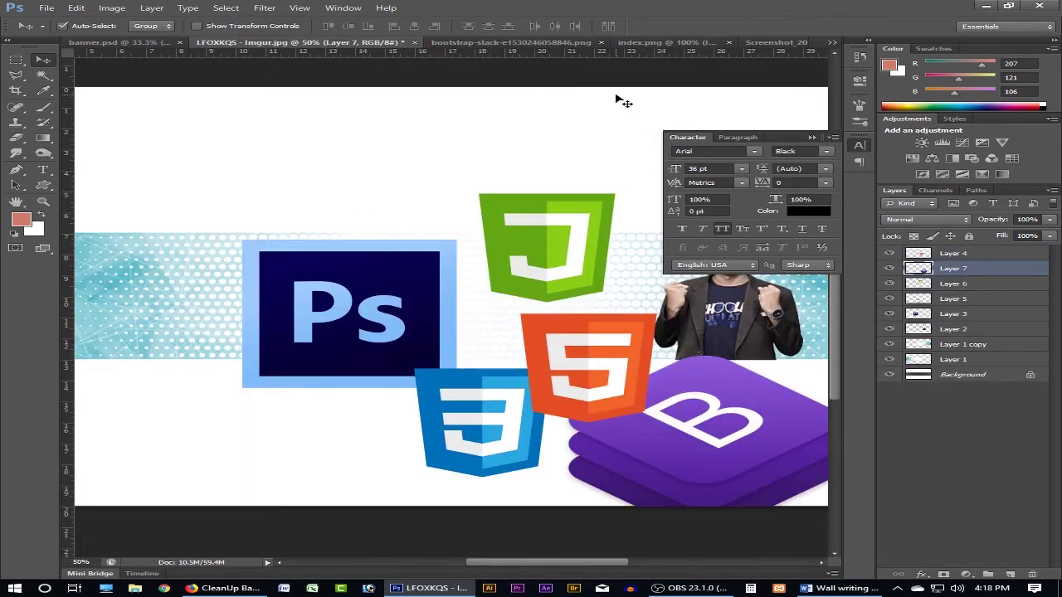
key(ctrl+Tab)
key(ctrl+w)
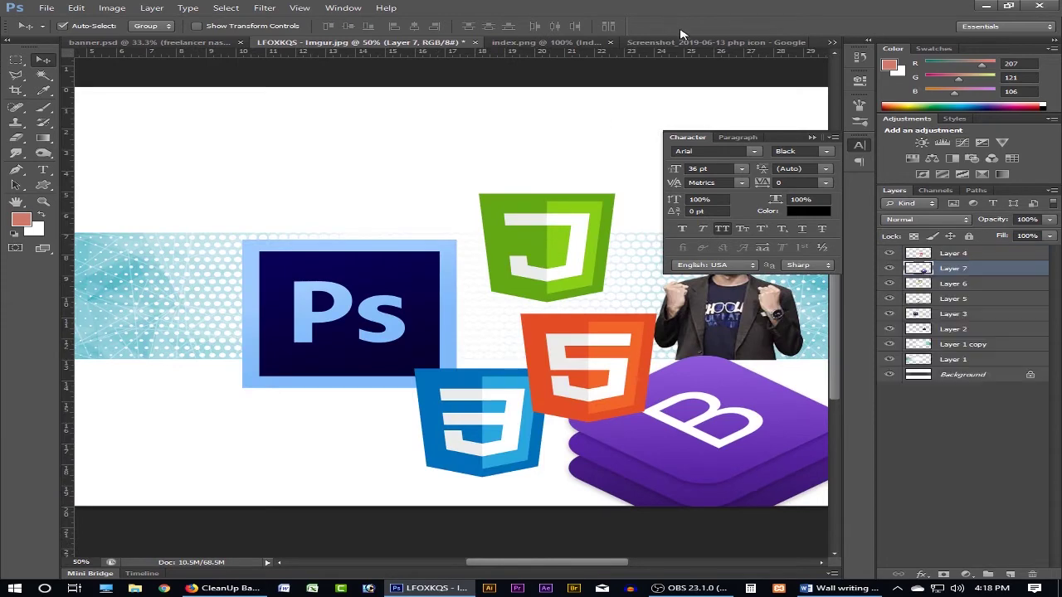
- Drag the WordPress logo into the banner as Layer 8 and close its file without saving
click(552, 43)
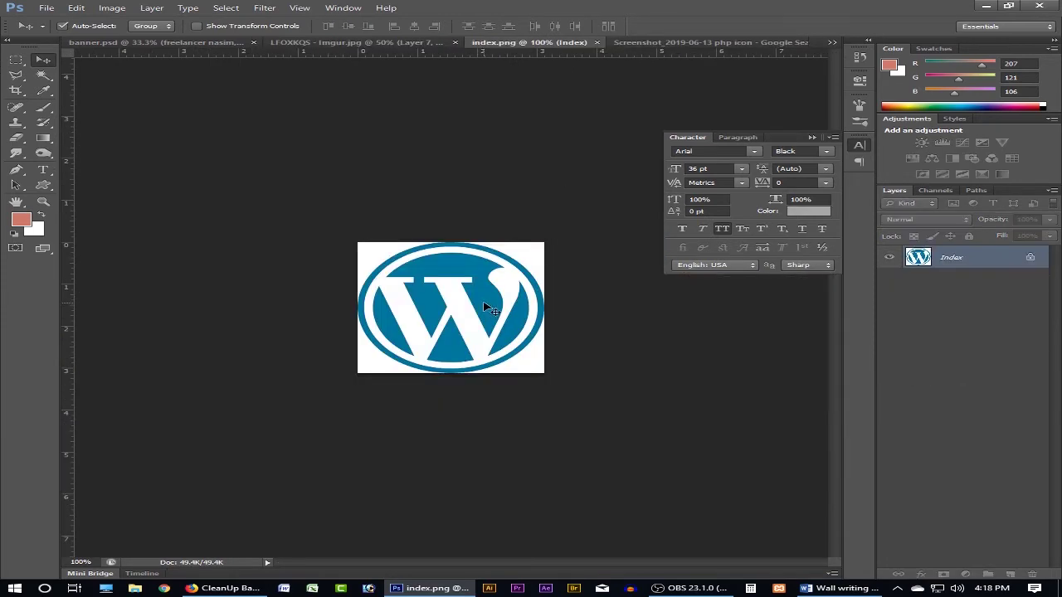
drag(212, 46, 583, 360)
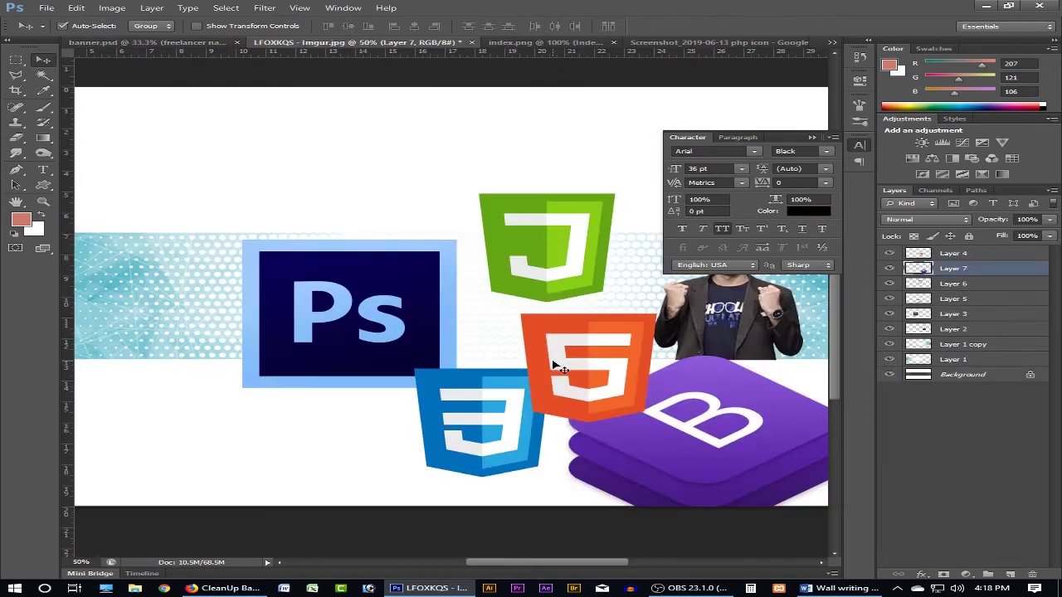
drag(401, 46, 554, 363)
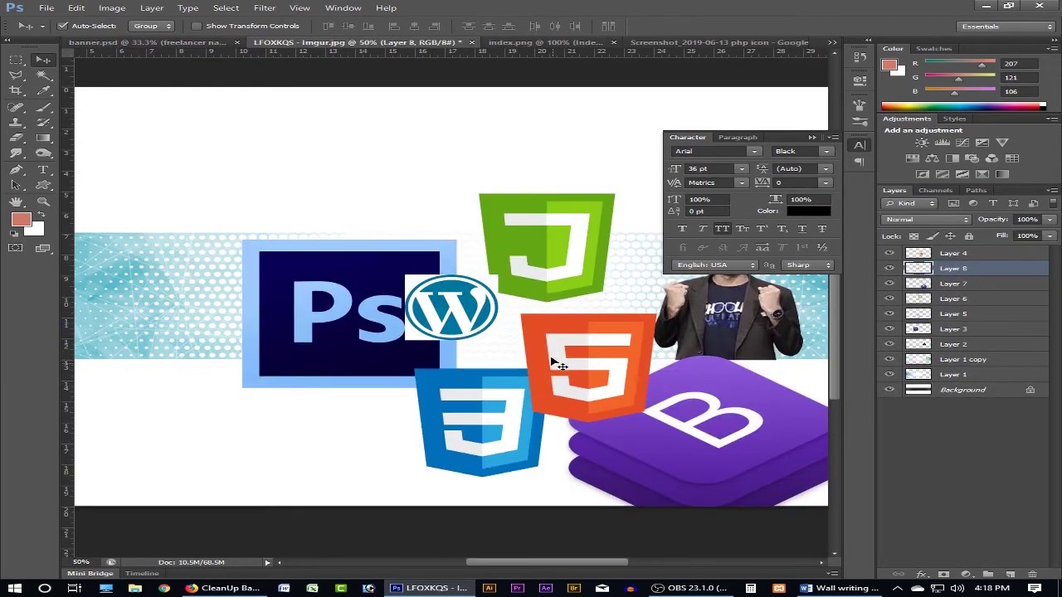
click(538, 43)
key(ctrl+w)
key(n)
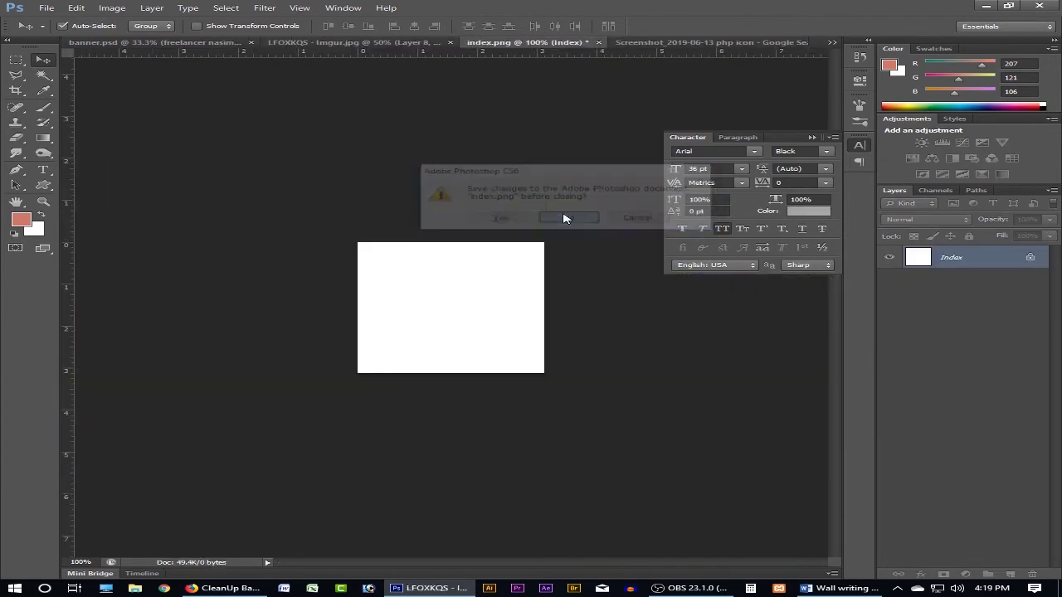
click(604, 46)
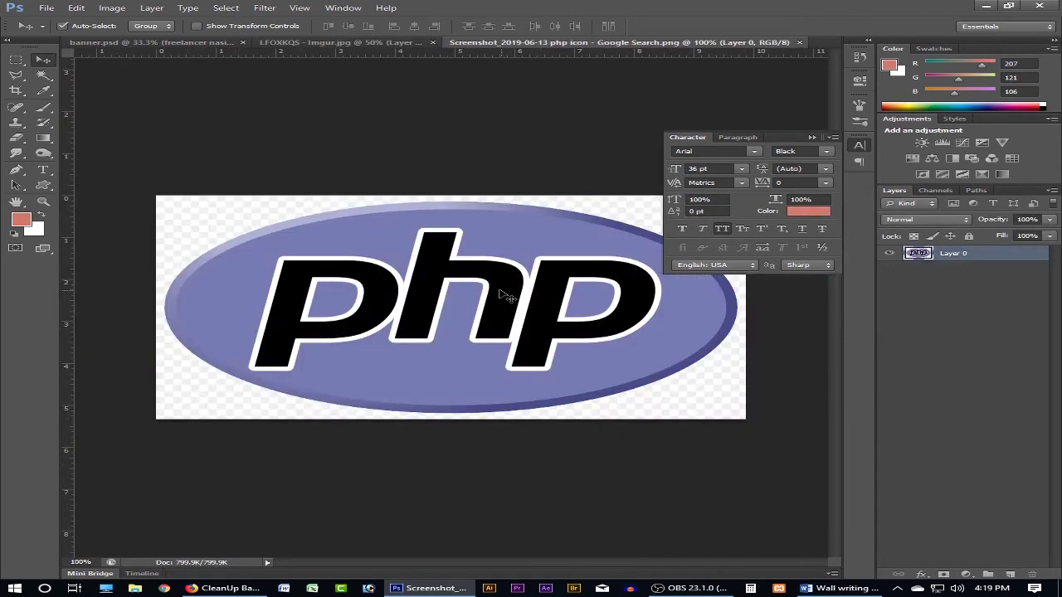
- Bring the PHP logo into the banner as Layer 9, delete its white background, and reposition it
drag(507, 297, 284, 56)
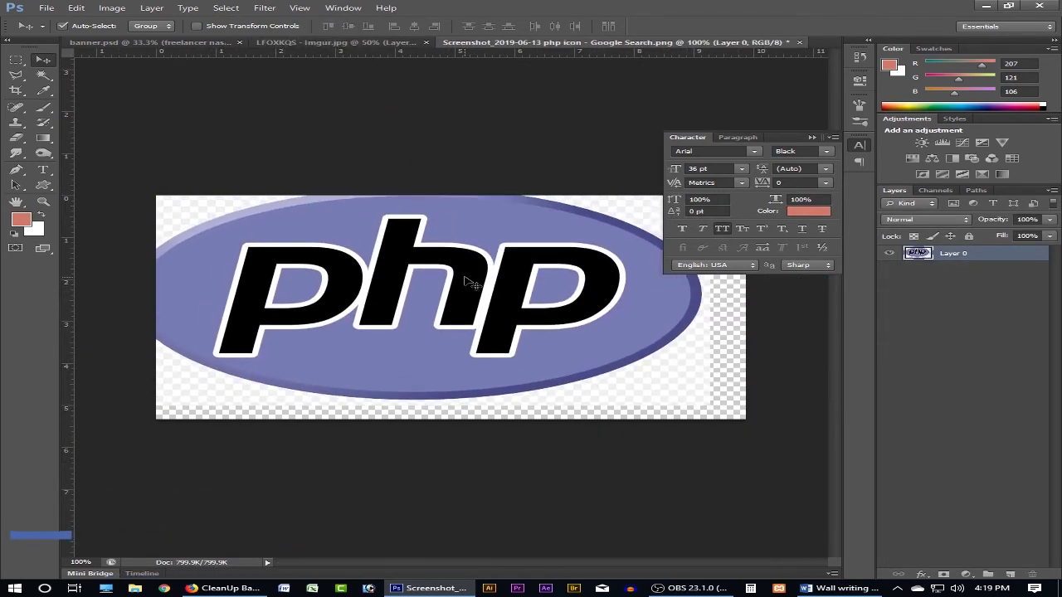
key(w)
click(230, 221)
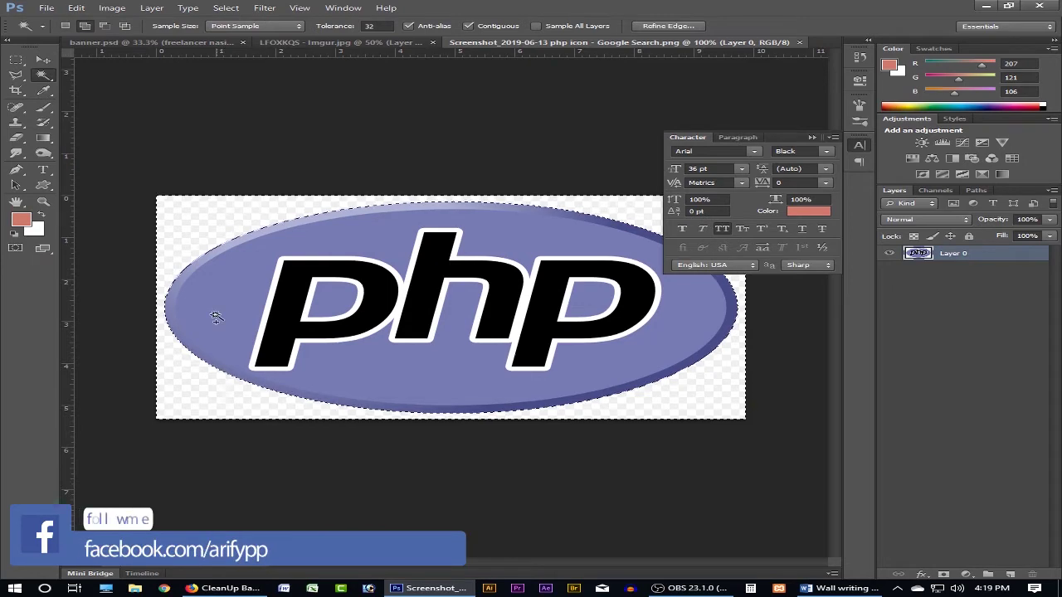
key(Delete)
key(ctrl+d)
key(v)
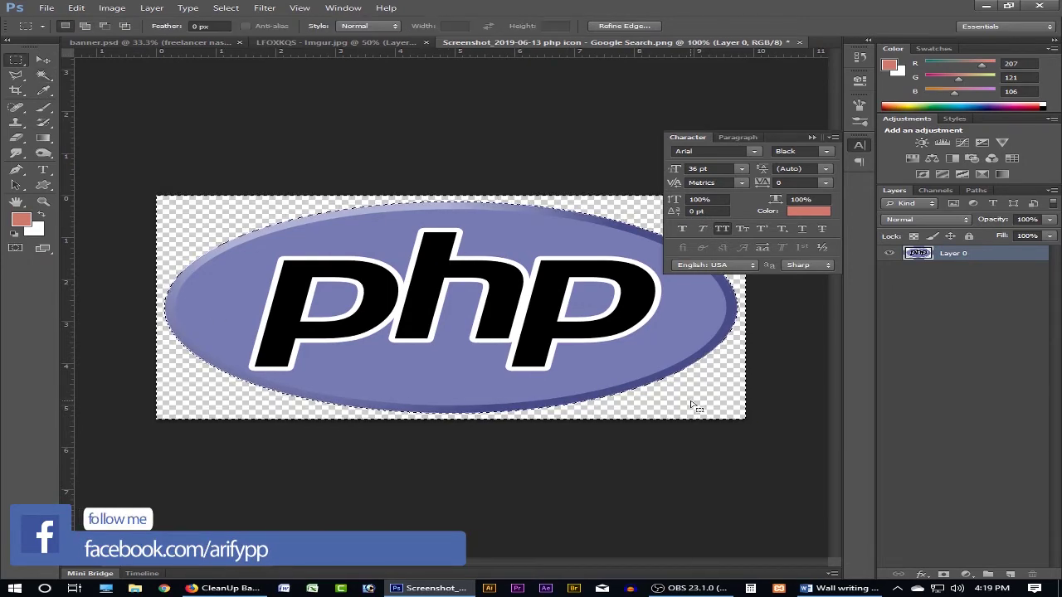
mouse_move(484, 293)
mouse_down()
mouse_move(272, 56)
mouse_move(562, 213)
mouse_up()
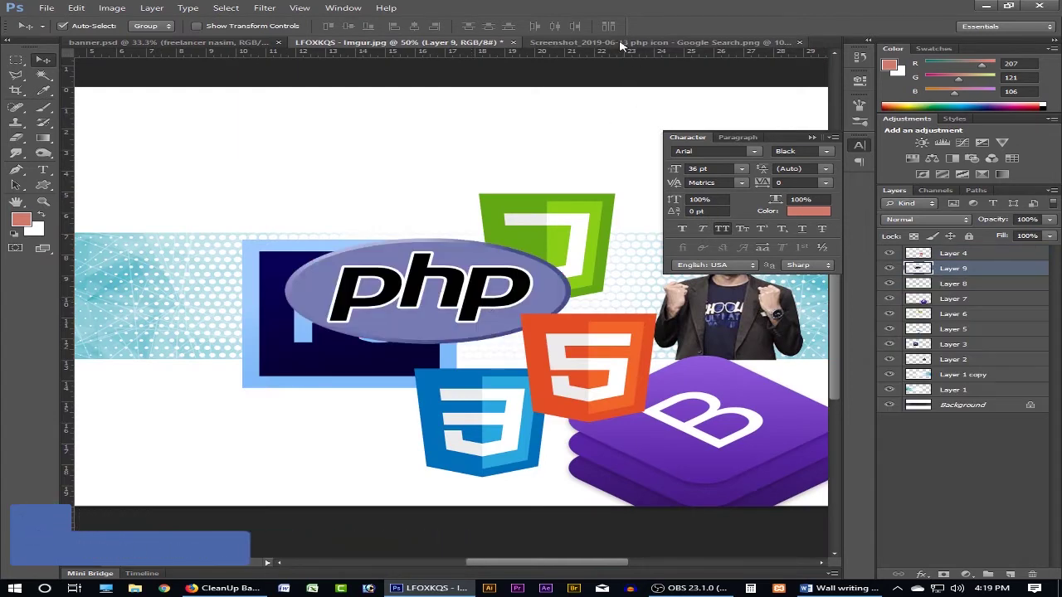
- Close the PHP screenshot without saving and hide all panels
click(621, 46)
key(ctrl+w)
click(571, 216)
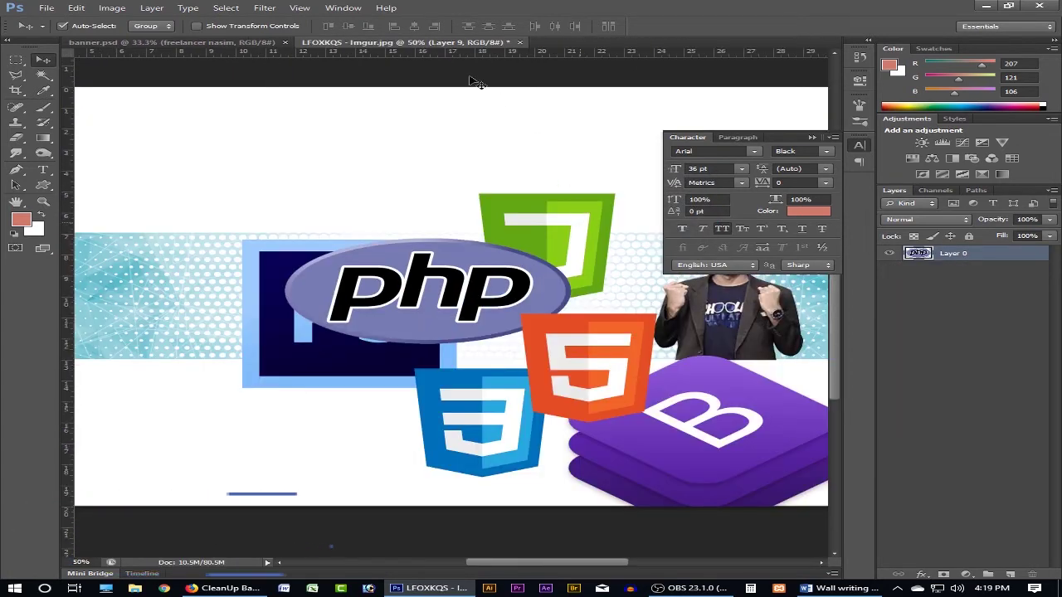
key(Tab)
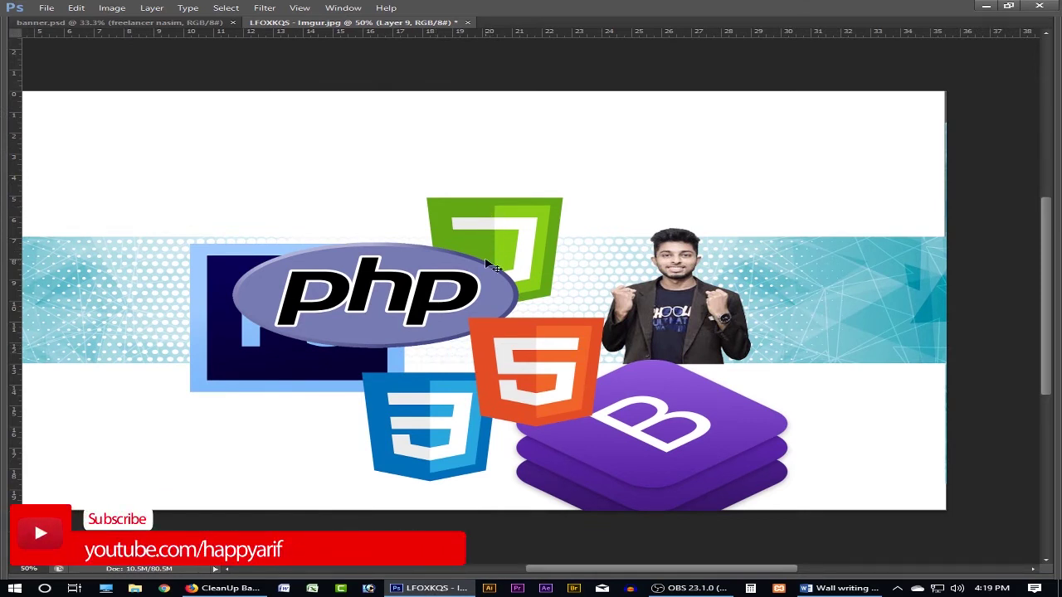
- Clear PHP and Ps out of the way and line up HTML5, CSS3 and JS in a row
drag(388, 303, 691, 273)
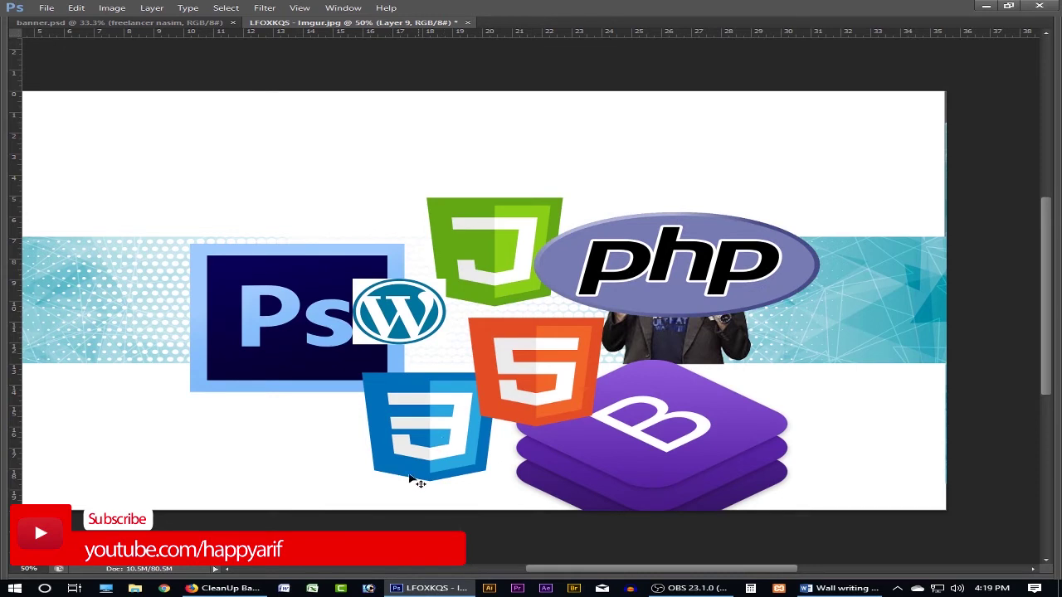
drag(510, 345, 96, 323)
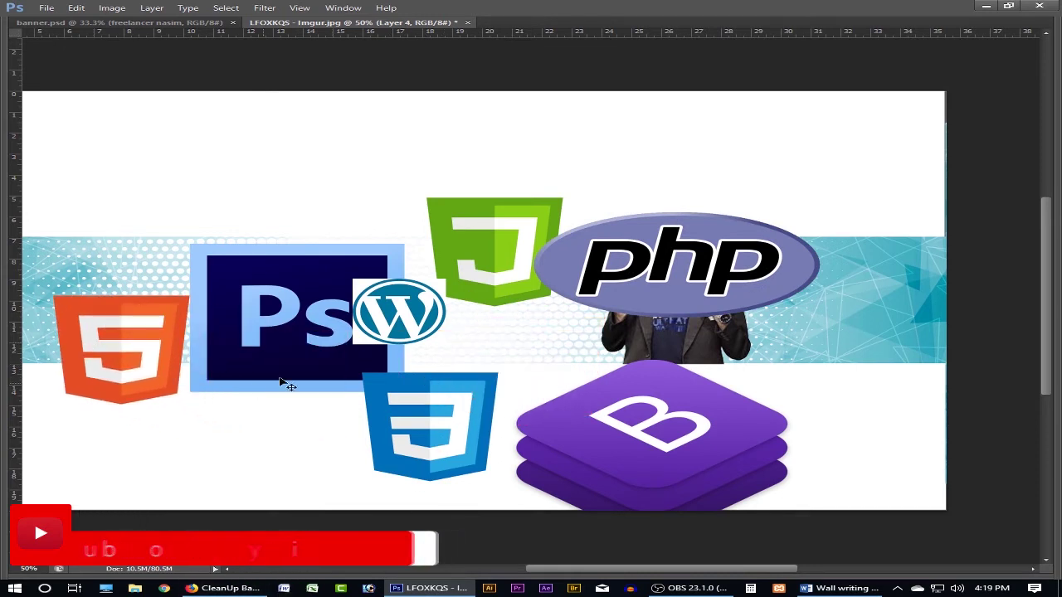
mouse_move(285, 333)
mouse_down()
mouse_move(278, 425)
mouse_move(780, 381)
mouse_move(912, 394)
mouse_up()
drag(487, 425, 416, 419)
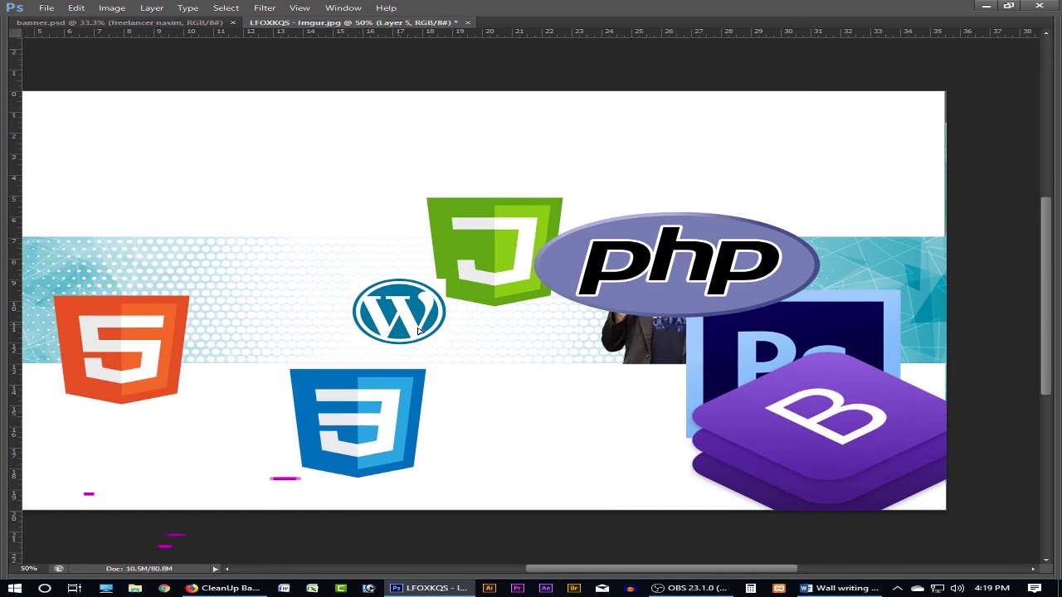
drag(398, 315, 585, 427)
drag(371, 425, 300, 362)
drag(486, 277, 452, 365)
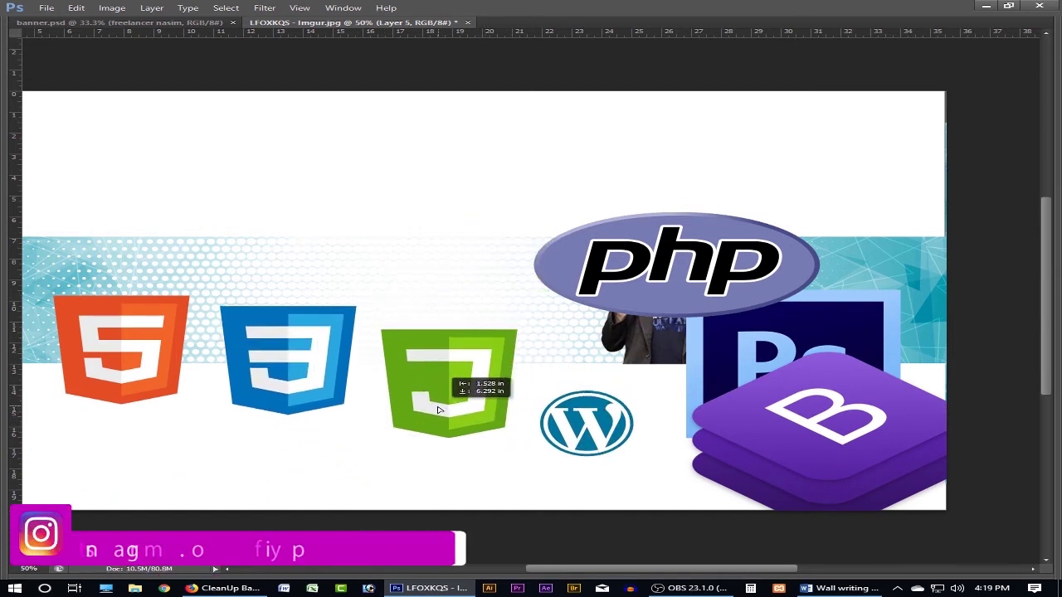
- Push PHP, Bootstrap, Ps and WordPress outward and close the HTML5–CSS3 gap
drag(635, 290, 589, 365)
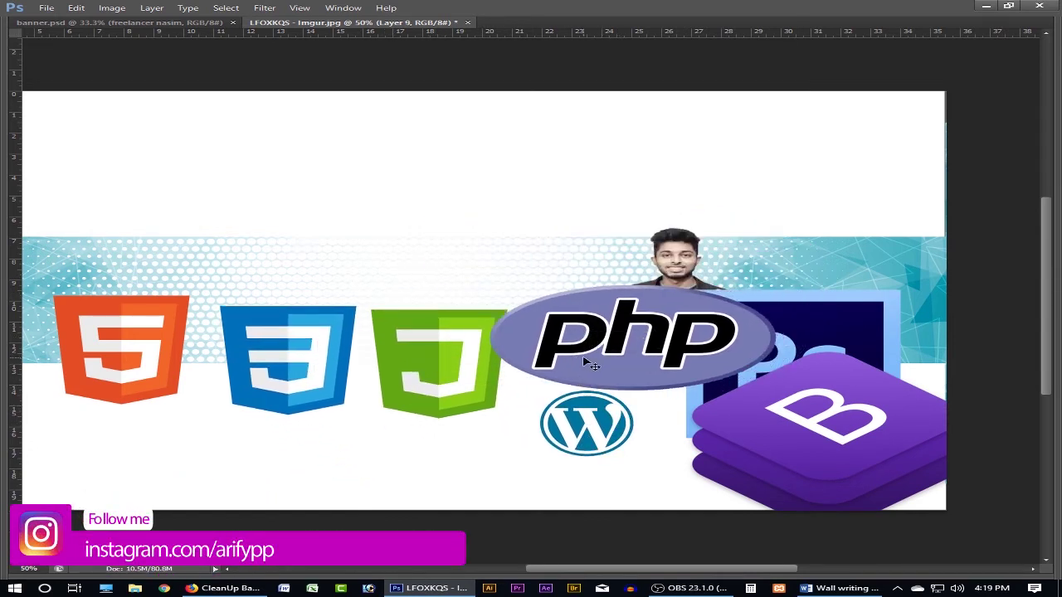
drag(788, 424, 788, 163)
drag(803, 322, 850, 428)
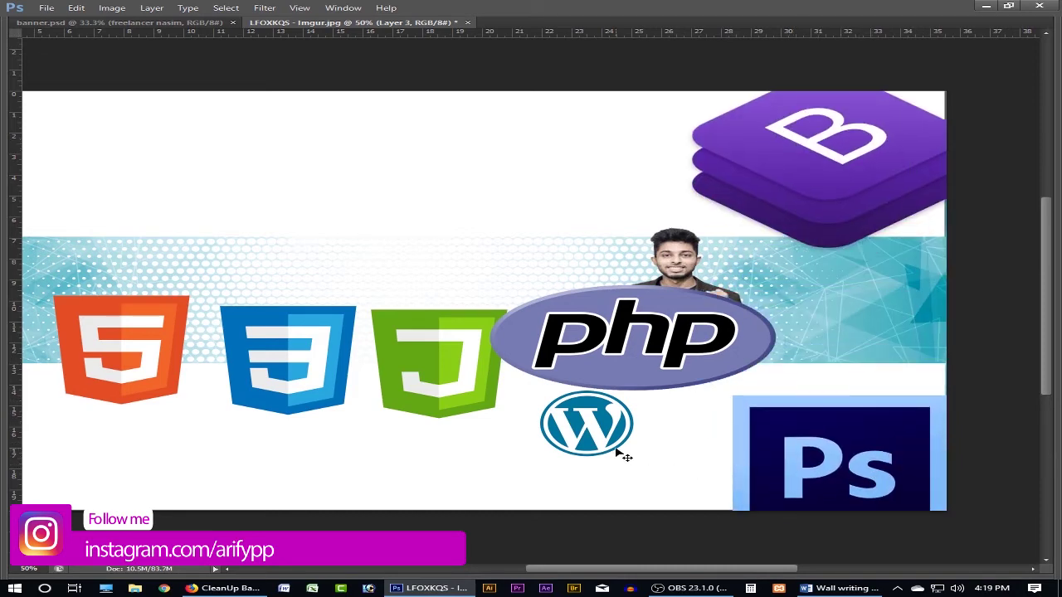
mouse_move(625, 423)
mouse_down()
mouse_move(861, 370)
mouse_move(897, 349)
mouse_up()
click(421, 369)
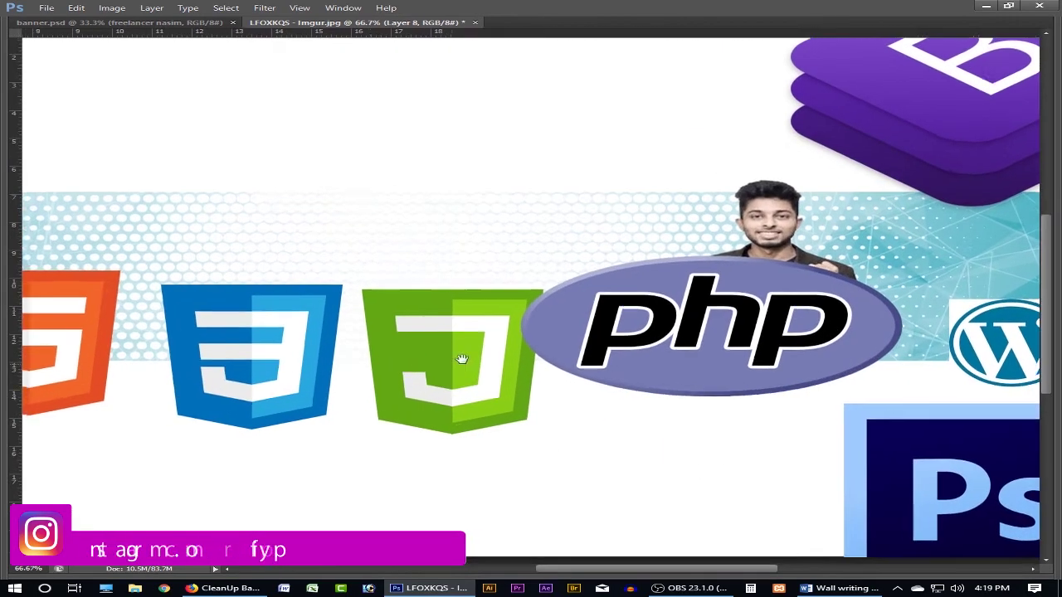
mouse_move(244, 337)
mouse_down()
mouse_move(301, 333)
mouse_move(290, 334)
mouse_up()
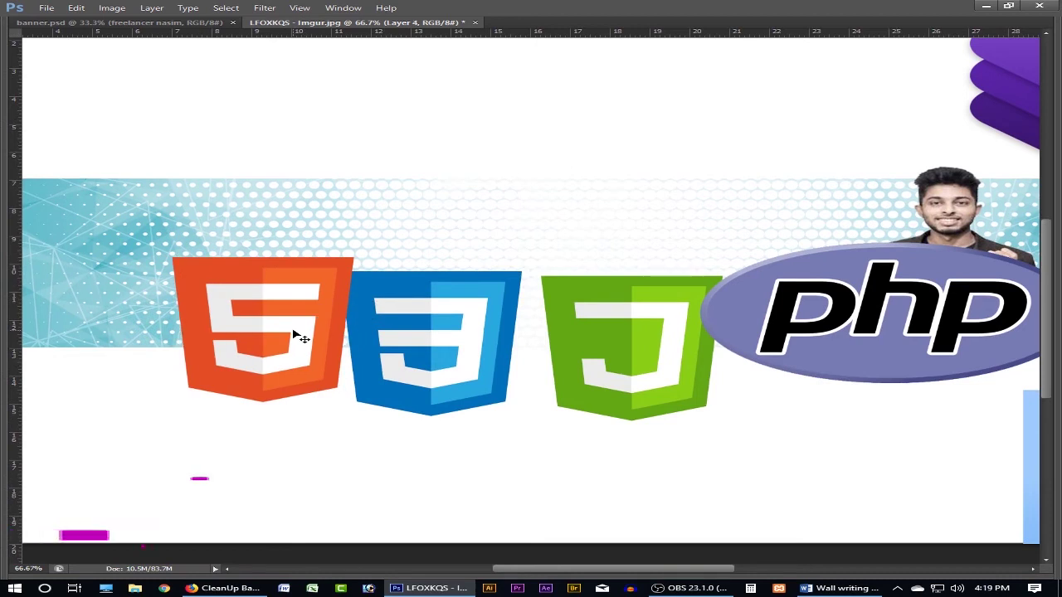
- Shrink the HTML5, CSS3 and JS logos to matching size side by side
mouse_move(352, 403)
mouse_down()
mouse_move(230, 303)
mouse_move(280, 334)
mouse_up()
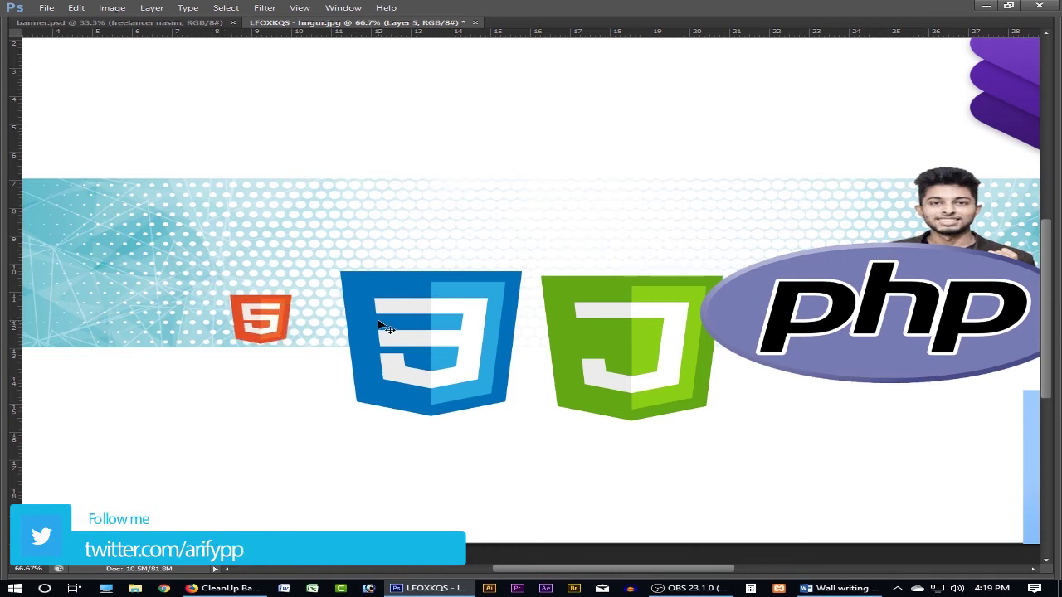
mouse_move(449, 362)
mouse_down()
mouse_move(411, 328)
mouse_move(352, 334)
mouse_move(370, 342)
mouse_up()
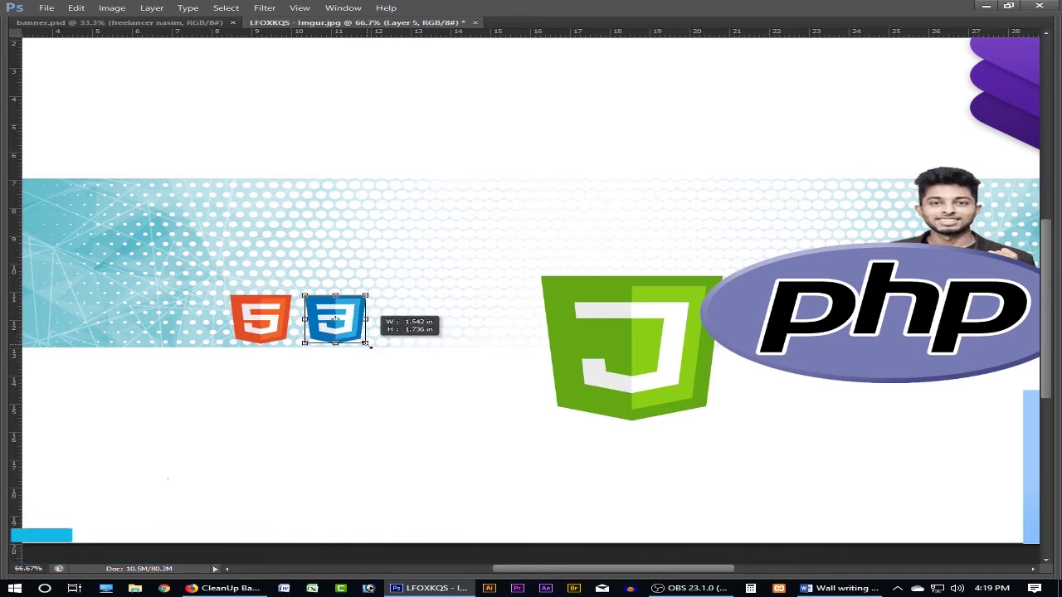
key(Return)
drag(578, 322, 417, 335)
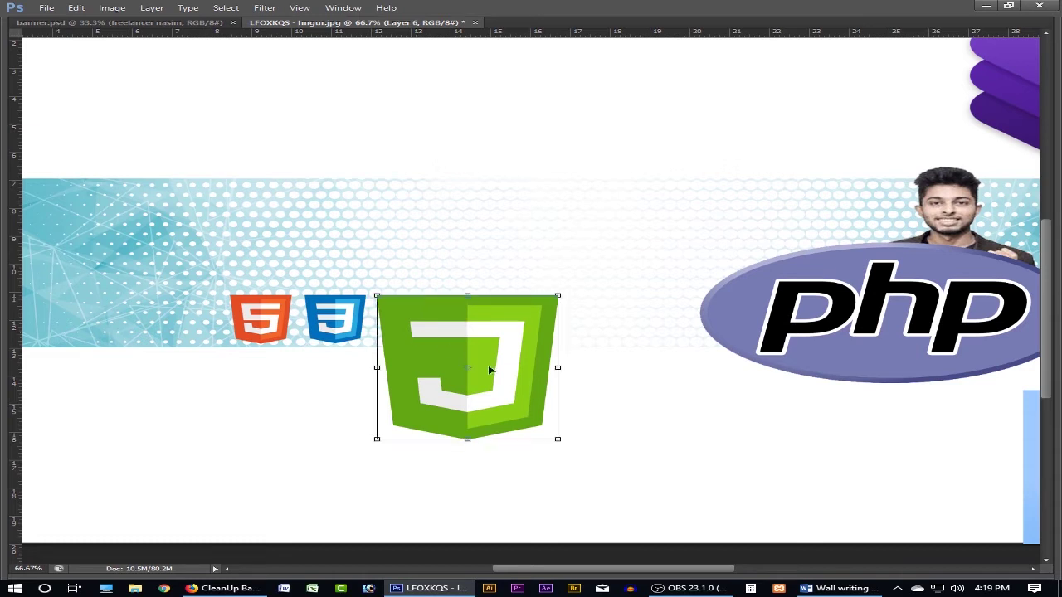
drag(562, 441, 437, 347)
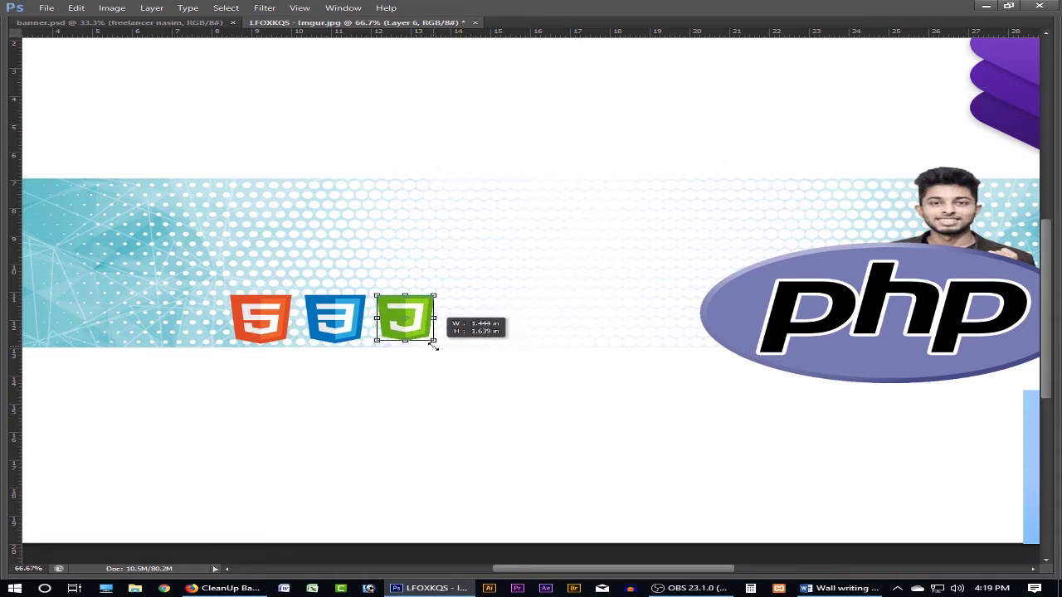
key(Return)
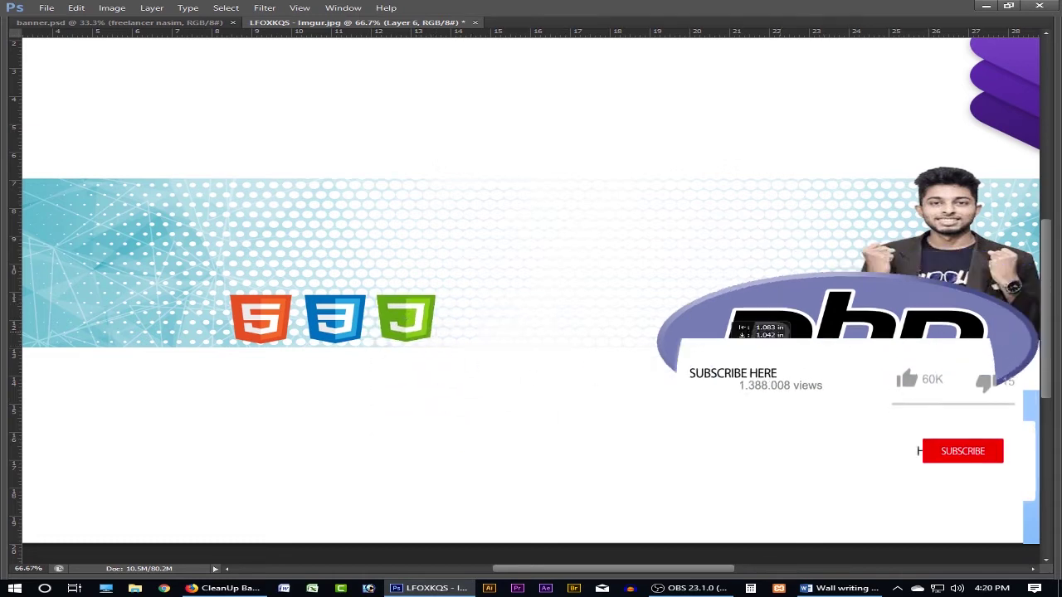
- Shrink the PHP logo proportionally and place it after the JS logo
key(ctrl+t)
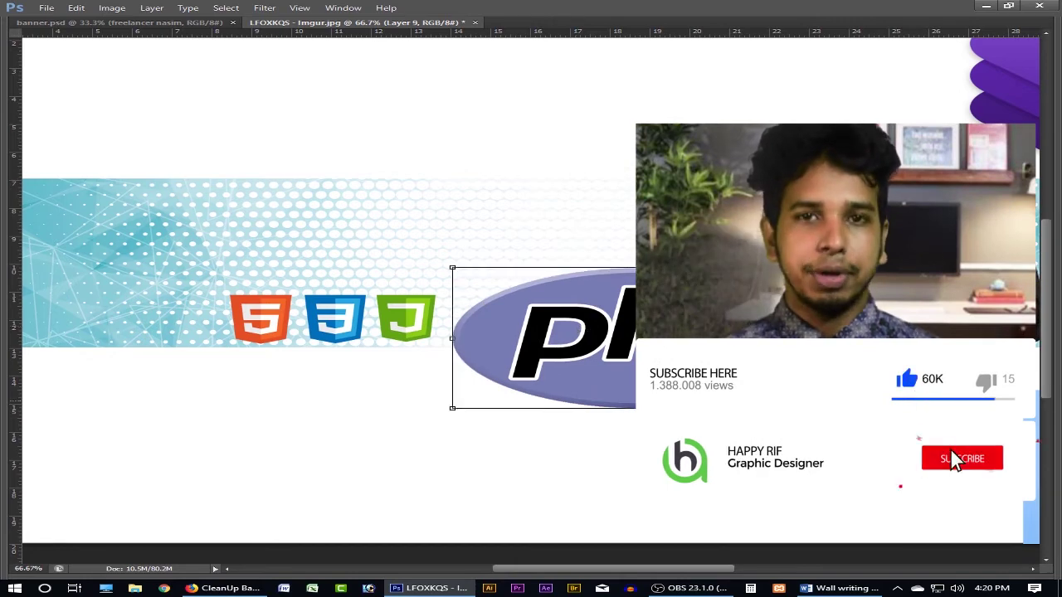
mouse_move(831, 405)
mouse_down()
mouse_move(677, 350)
mouse_move(576, 346)
mouse_up()
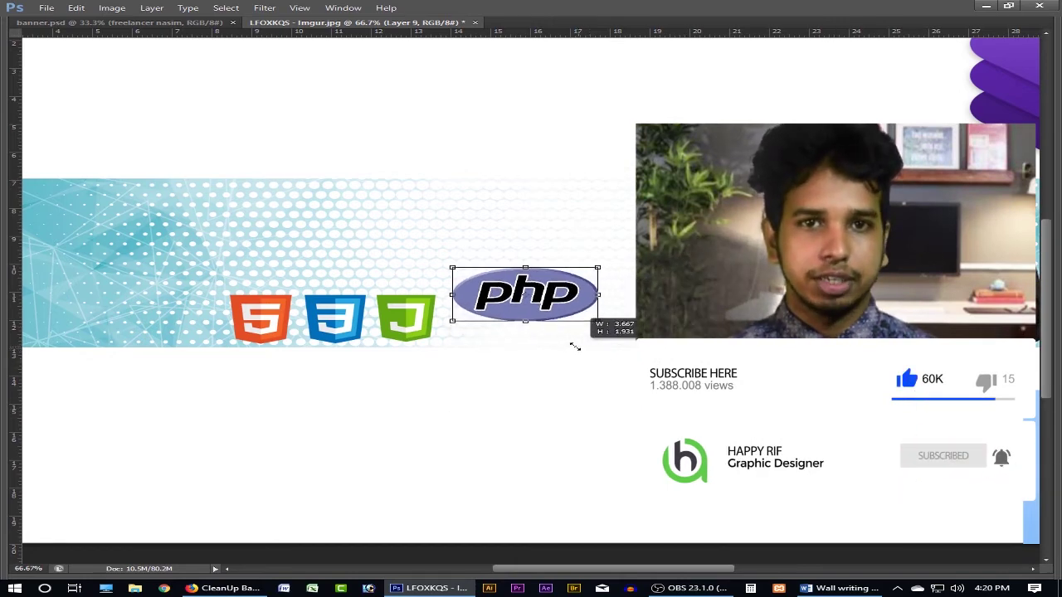
key(Return)
drag(568, 303, 541, 318)
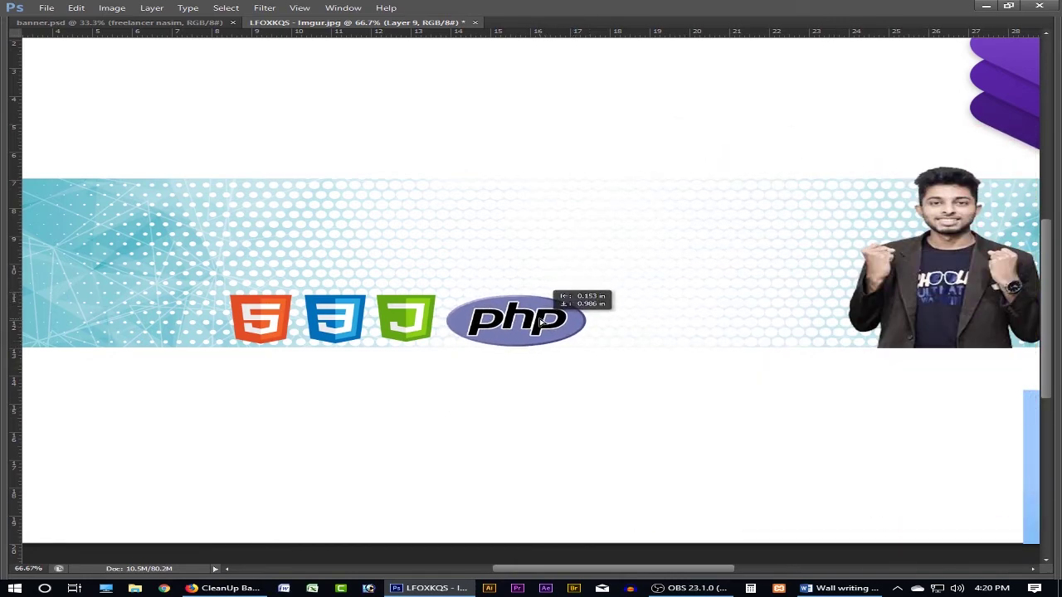
- Move the WordPress logo after the PHP logo and shrink it to row size
scroll(516, 310, right, 5)
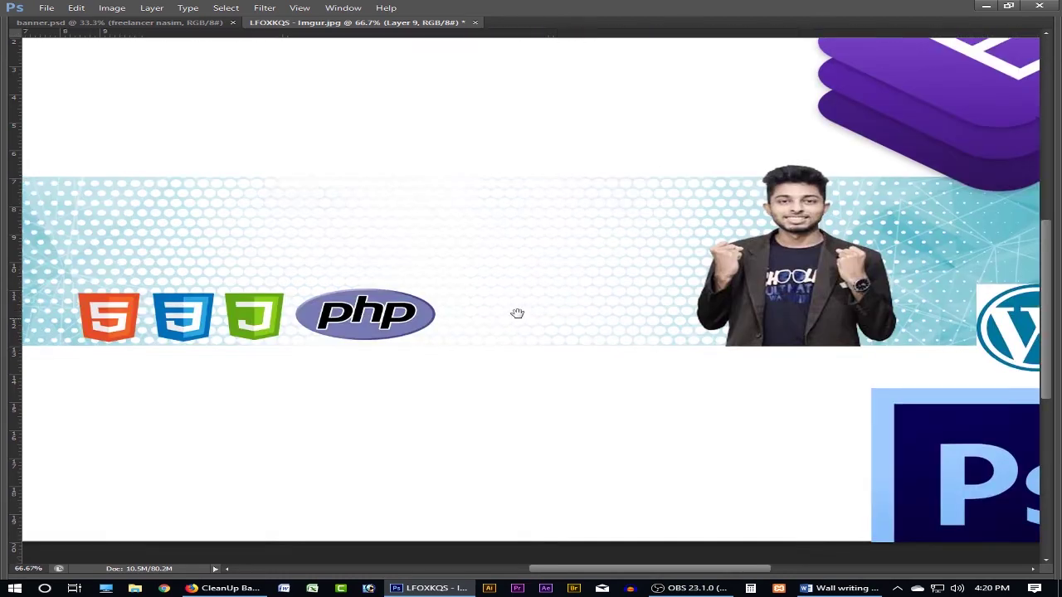
drag(912, 456, 641, 241)
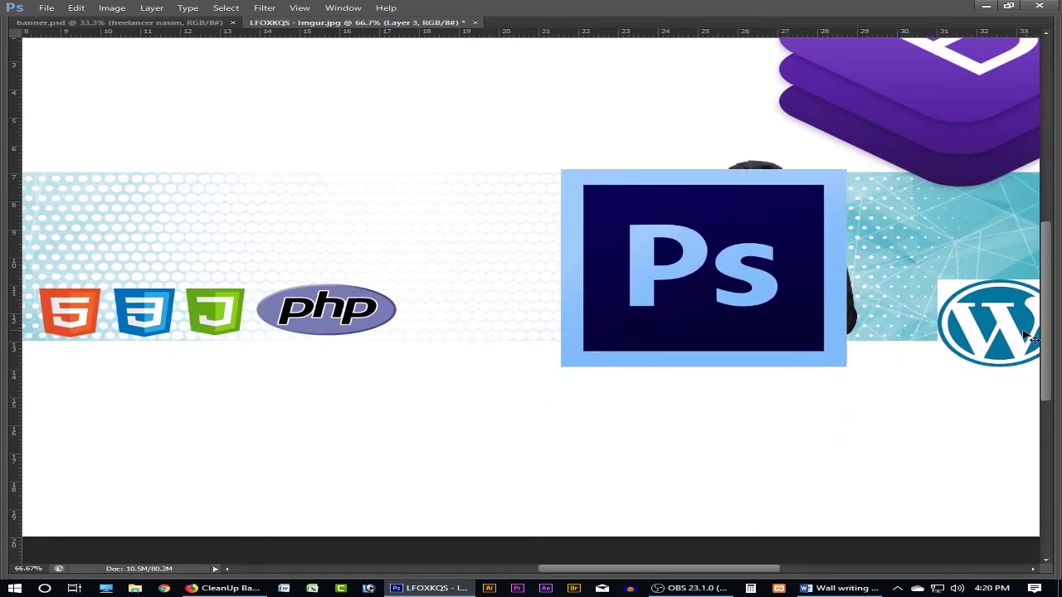
drag(1025, 338, 470, 276)
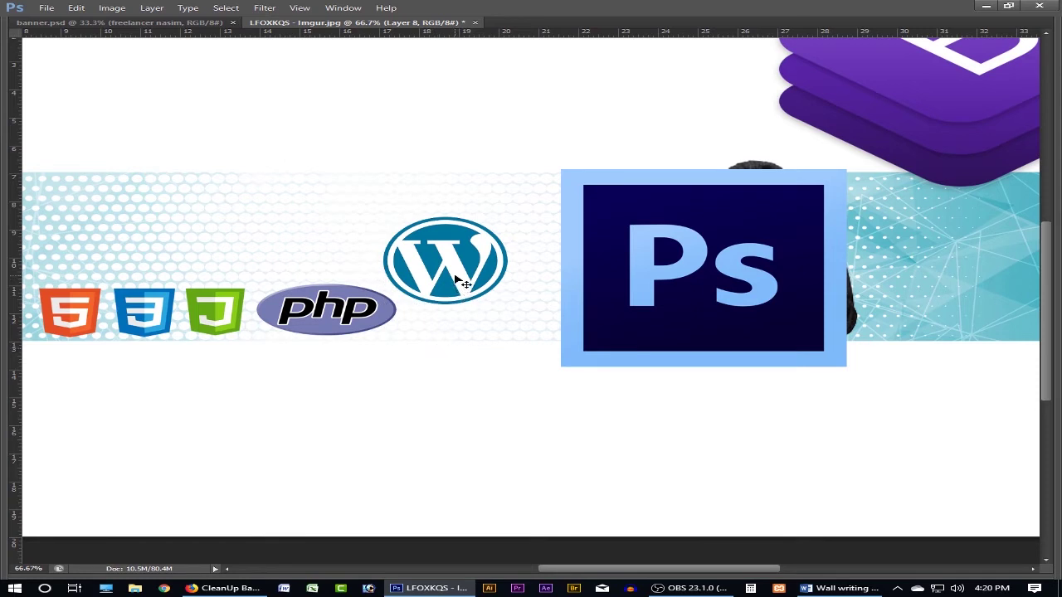
drag(456, 281, 484, 336)
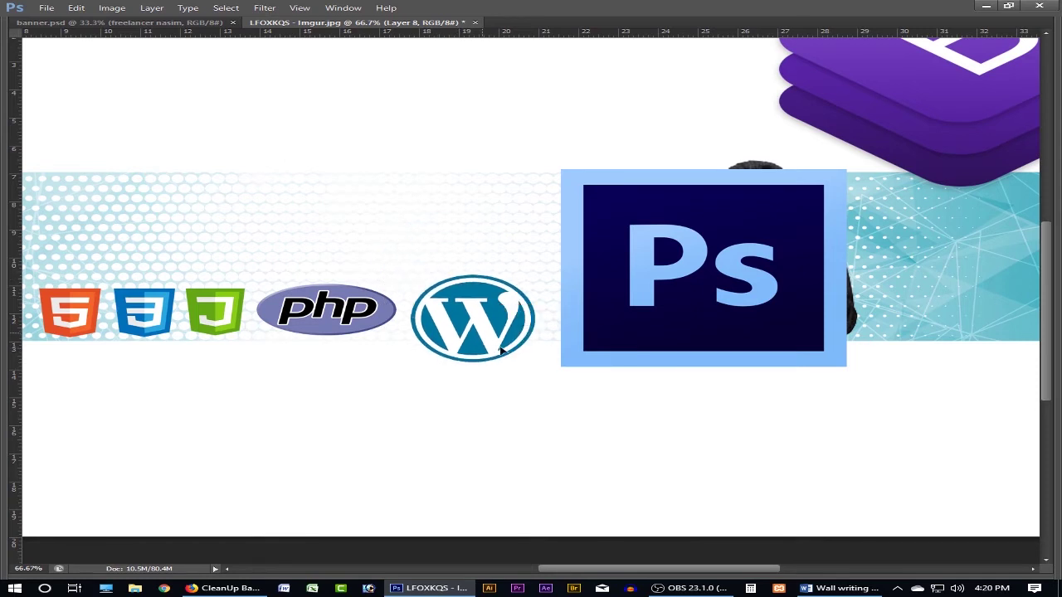
drag(531, 363, 496, 336)
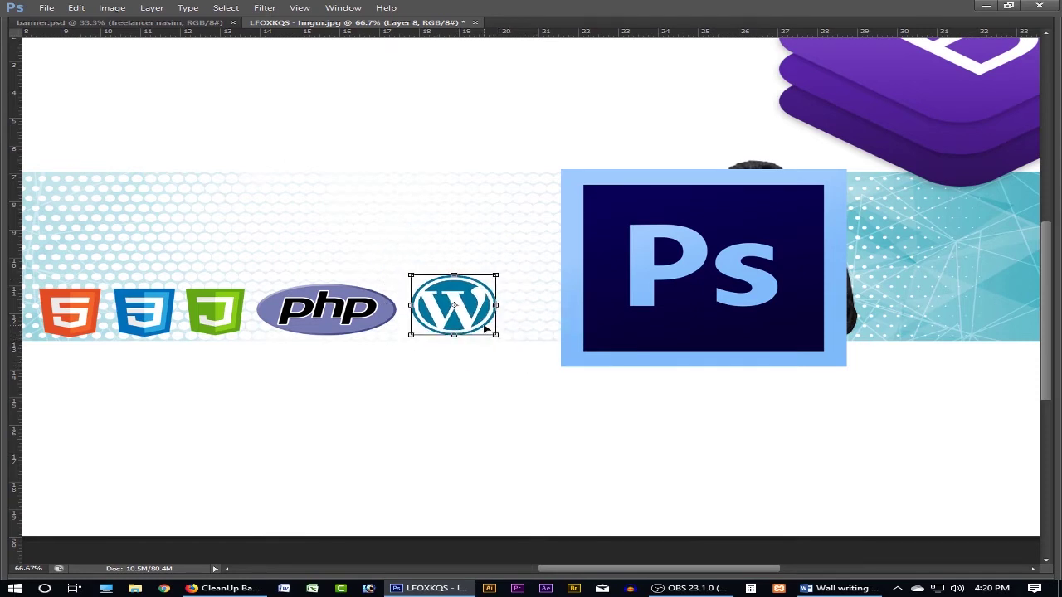
key(Return)
- Shrink the Ps logo into the row and bring the Bootstrap logo down onto the band
drag(635, 276, 587, 381)
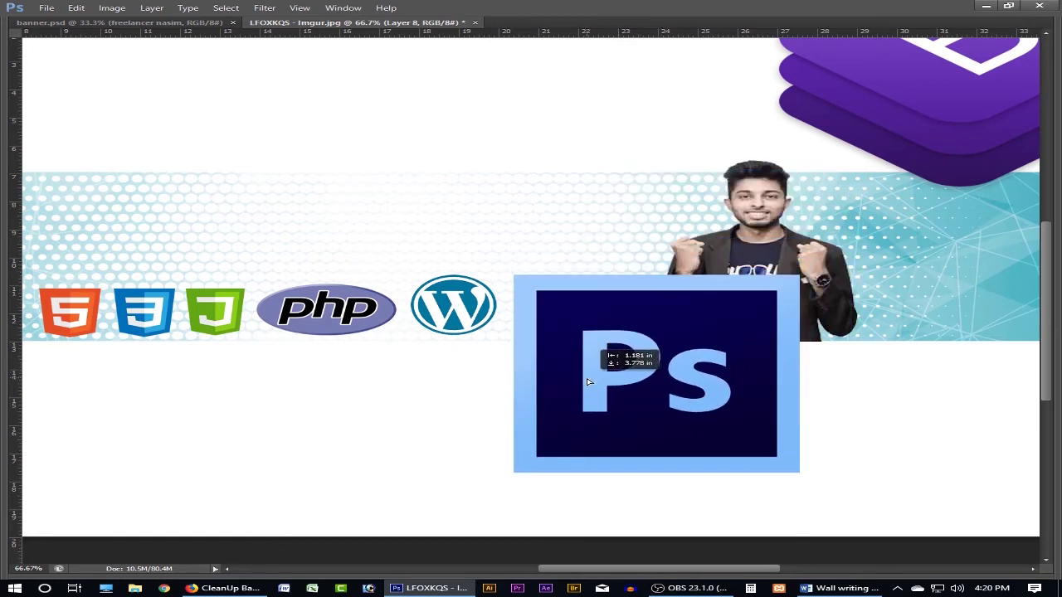
key(ctrl+t)
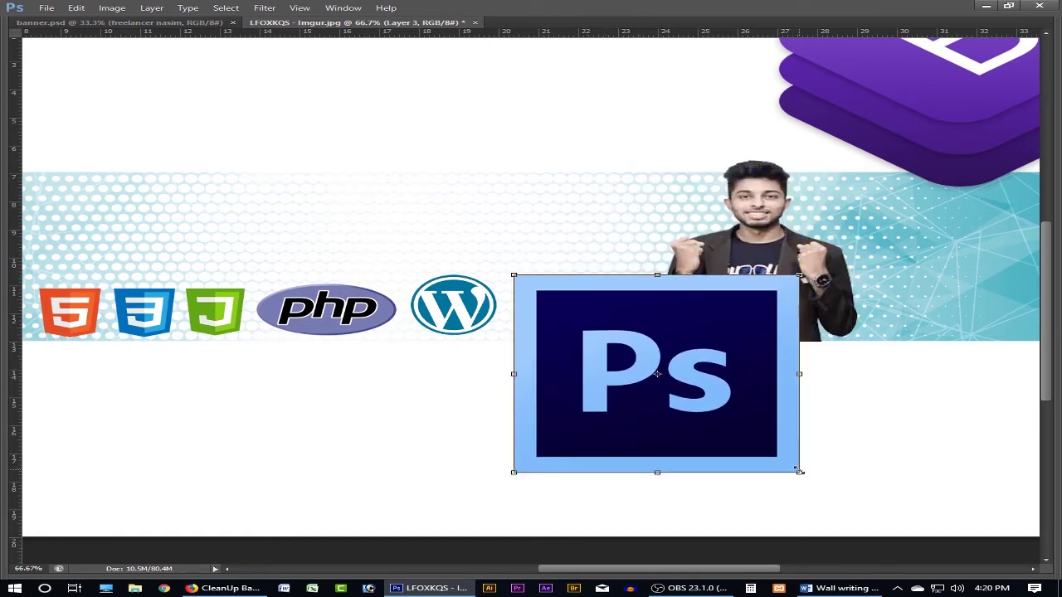
drag(799, 471, 615, 318)
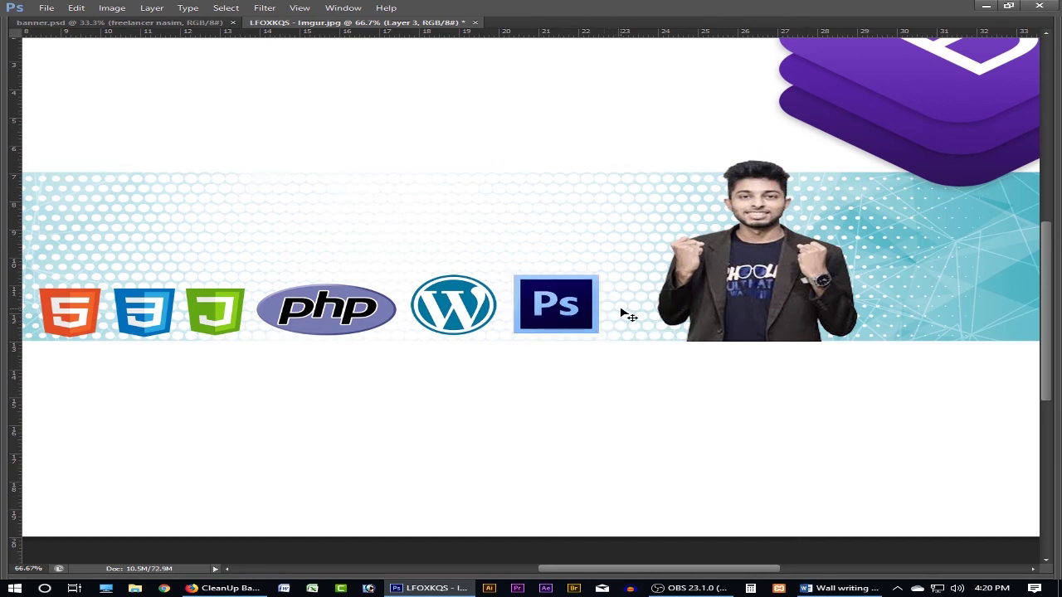
drag(598, 334, 560, 316)
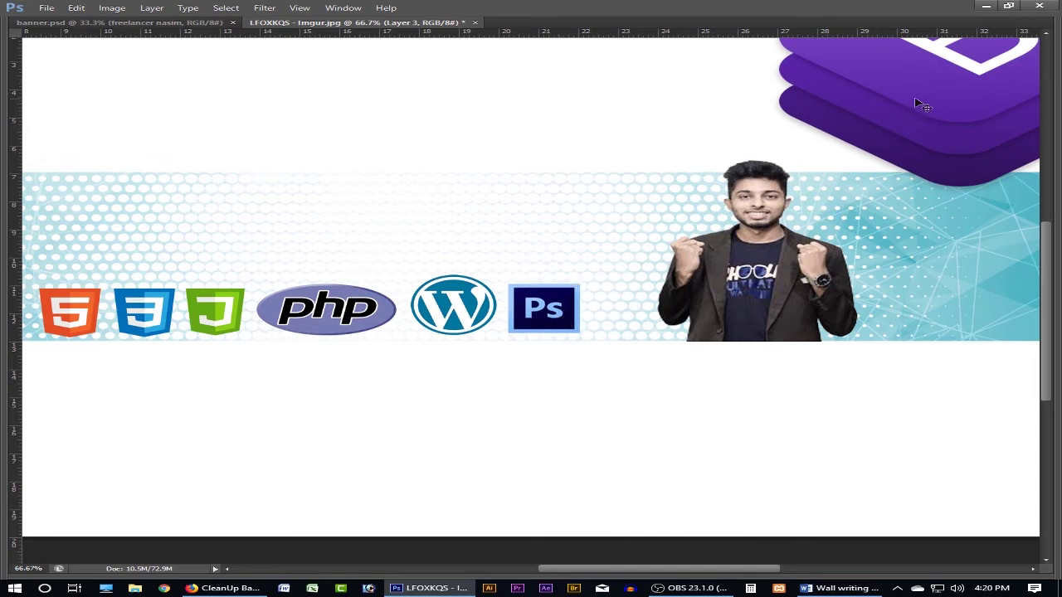
drag(917, 103, 790, 326)
- Shrink the Bootstrap logo and place it beside the Ps logo
key(ctrl+t)
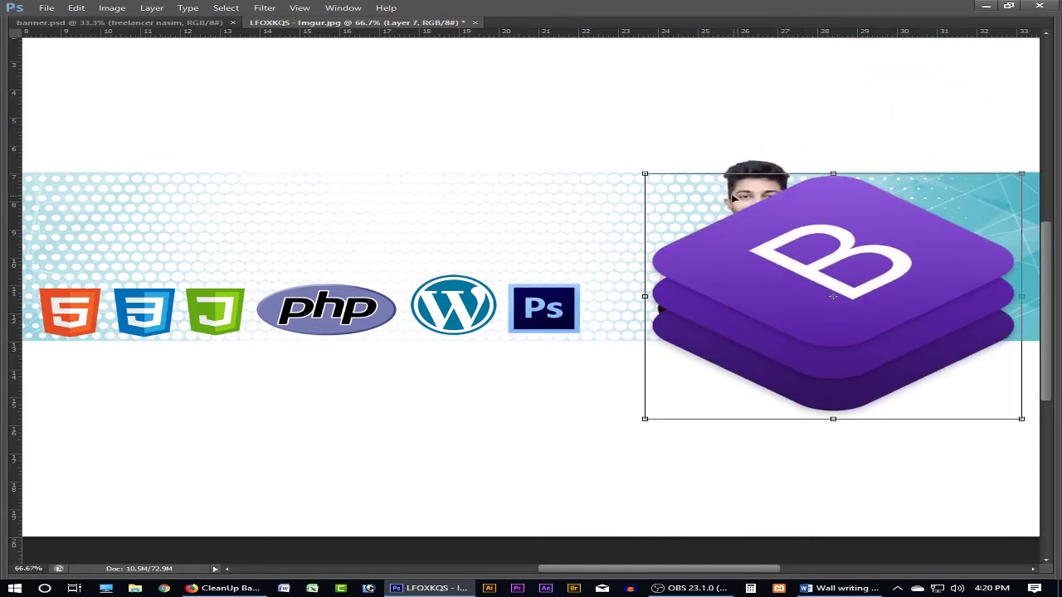
drag(645, 175, 785, 266)
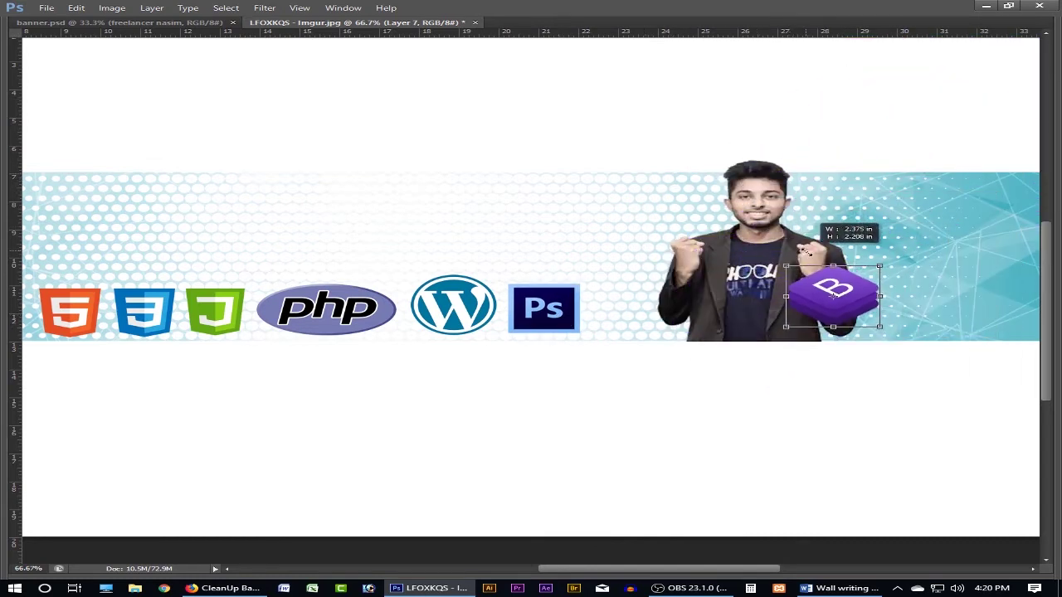
key(Return)
drag(858, 297, 637, 308)
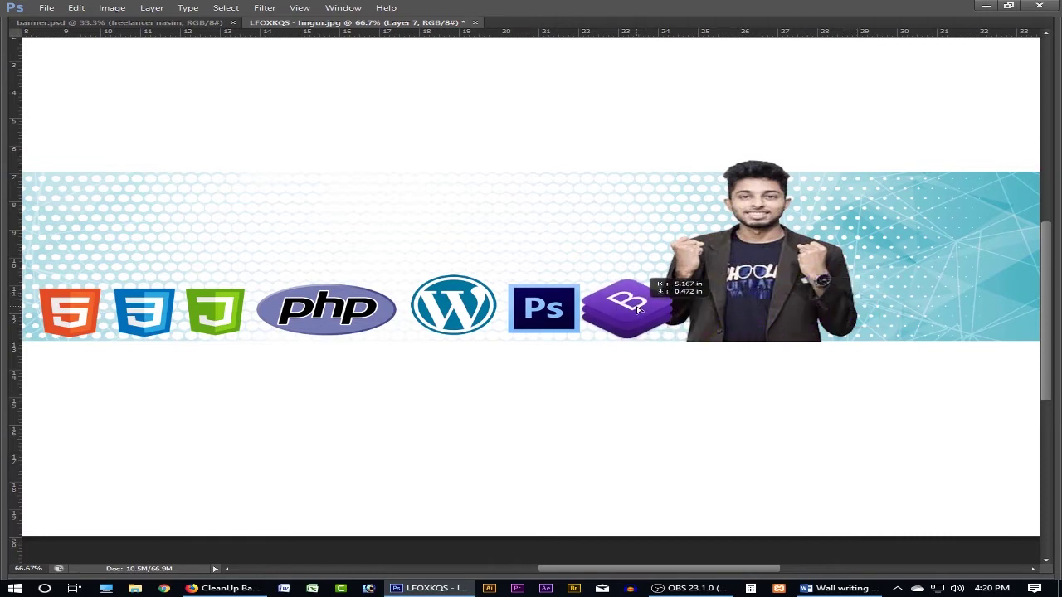
- Make the WordPress logo slightly smaller and reposition the Ps and Bootstrap logos
mouse_move(406, 363)
mouse_down()
mouse_move(590, 360)
mouse_move(559, 365)
mouse_up()
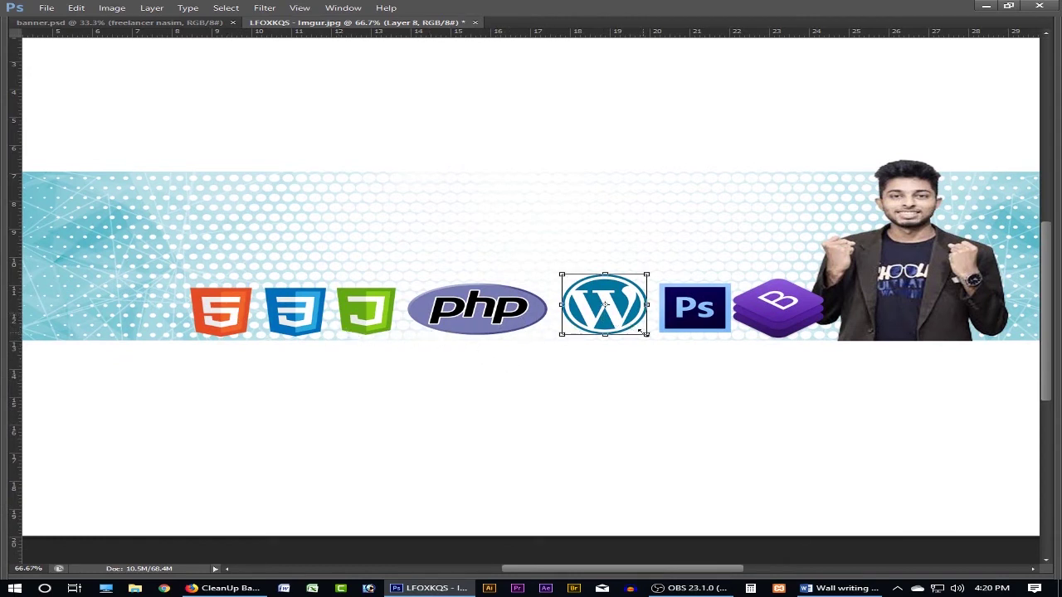
drag(641, 330, 606, 311)
key(Return)
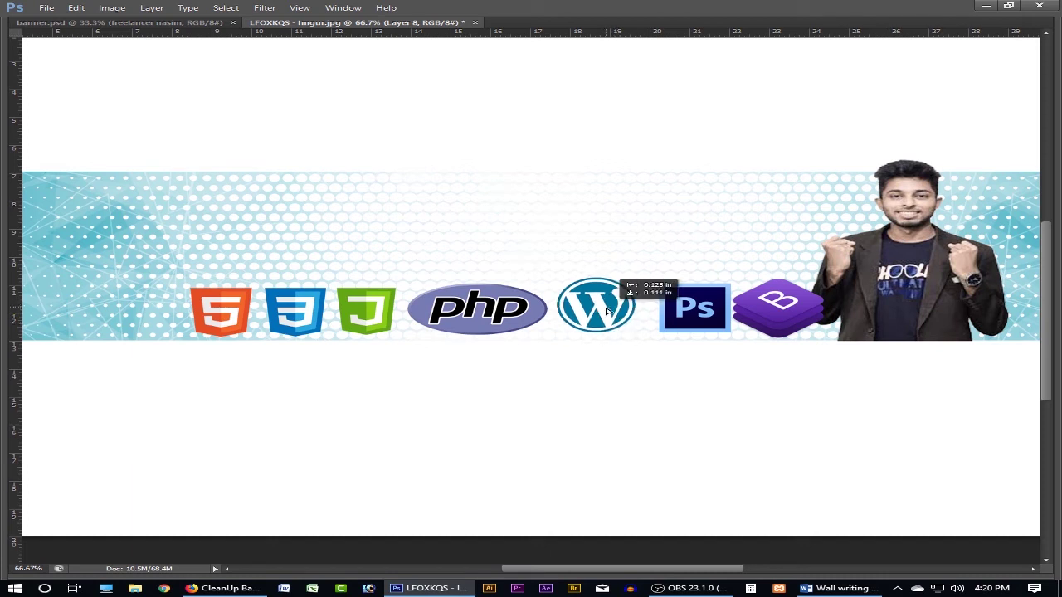
mouse_move(694, 312)
mouse_down()
mouse_move(678, 310)
mouse_move(714, 330)
mouse_up()
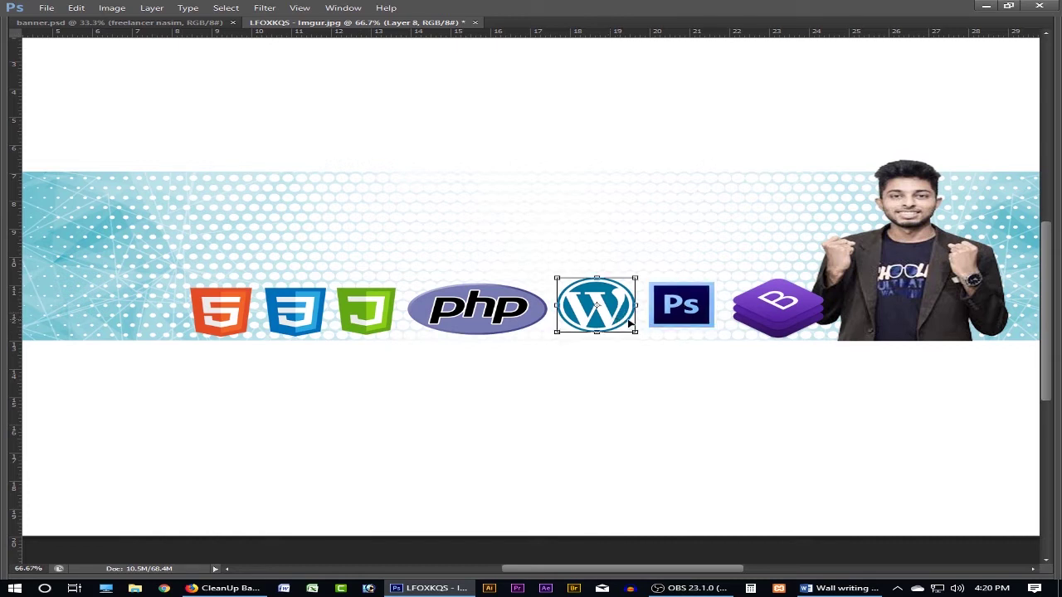
drag(639, 334, 633, 333)
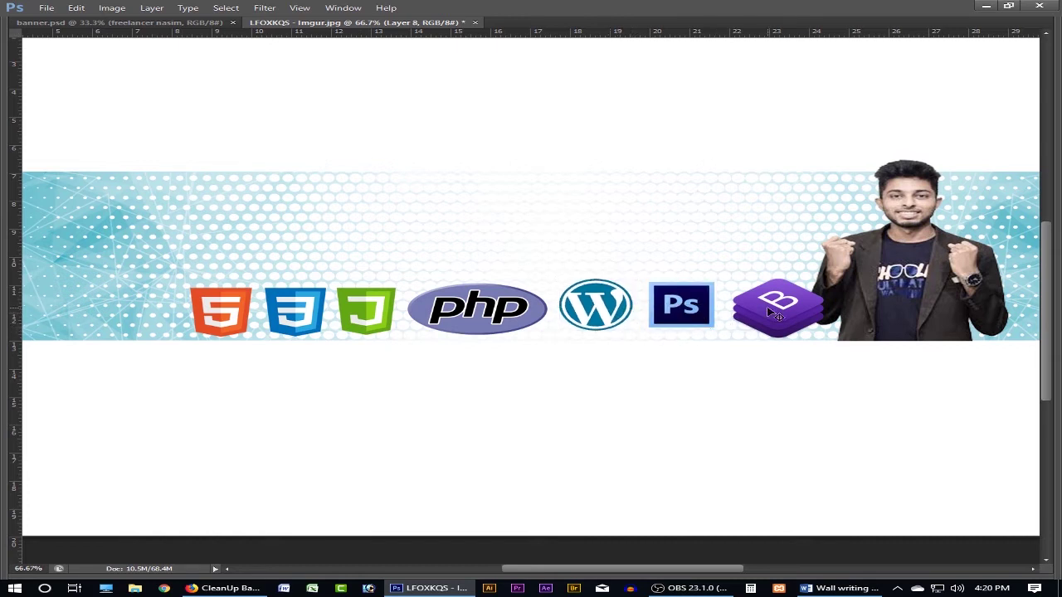
drag(769, 311, 809, 333)
key(Return)
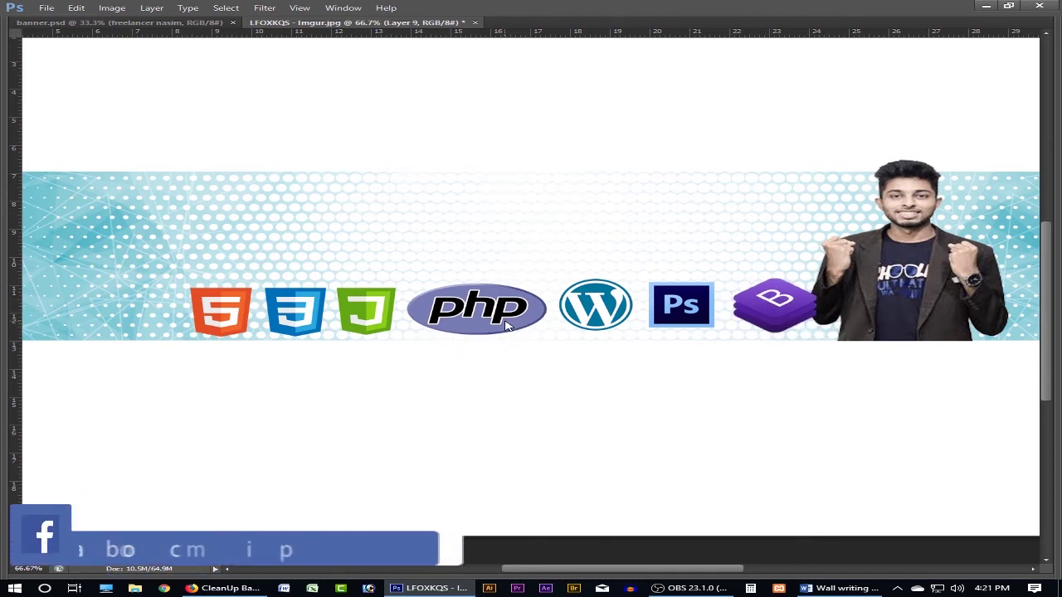
- Nudge the WordPress, Ps and Bootstrap logos left to close the gaps, then restore the panels
drag(595, 307, 594, 307)
drag(687, 316, 680, 317)
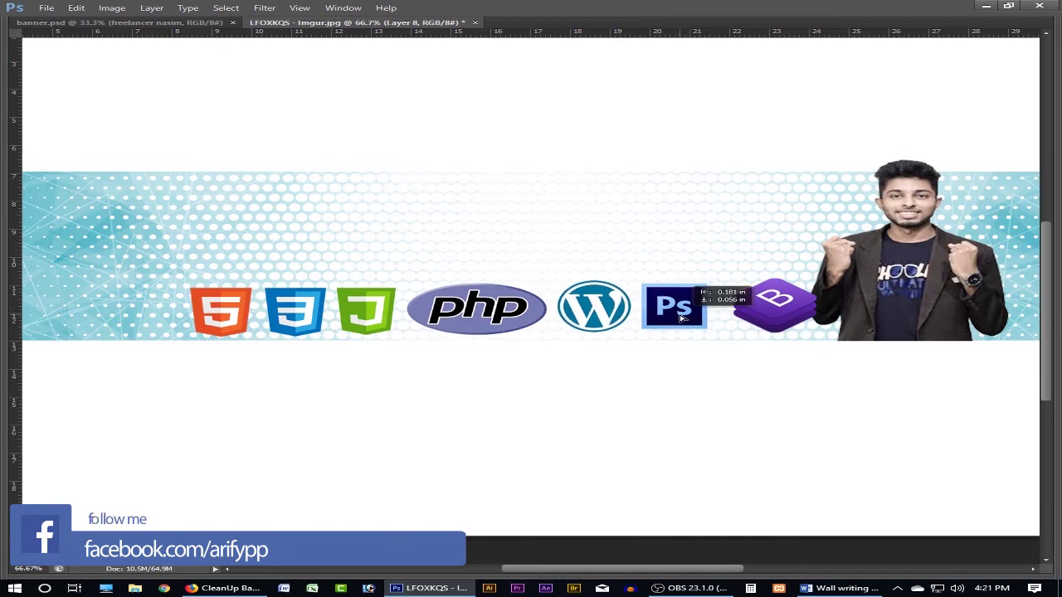
drag(759, 311, 751, 312)
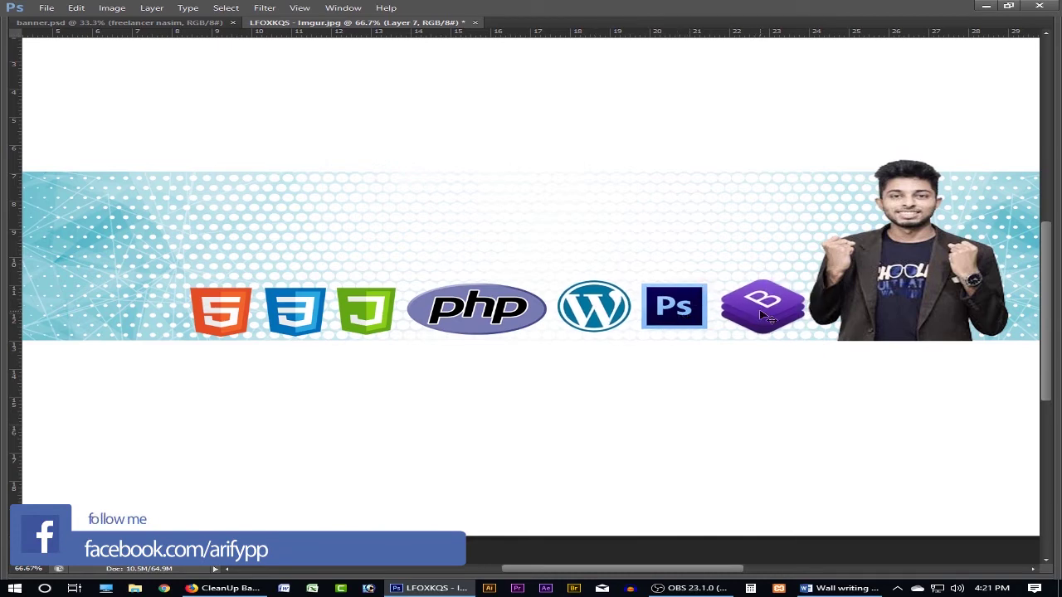
key(Tab)
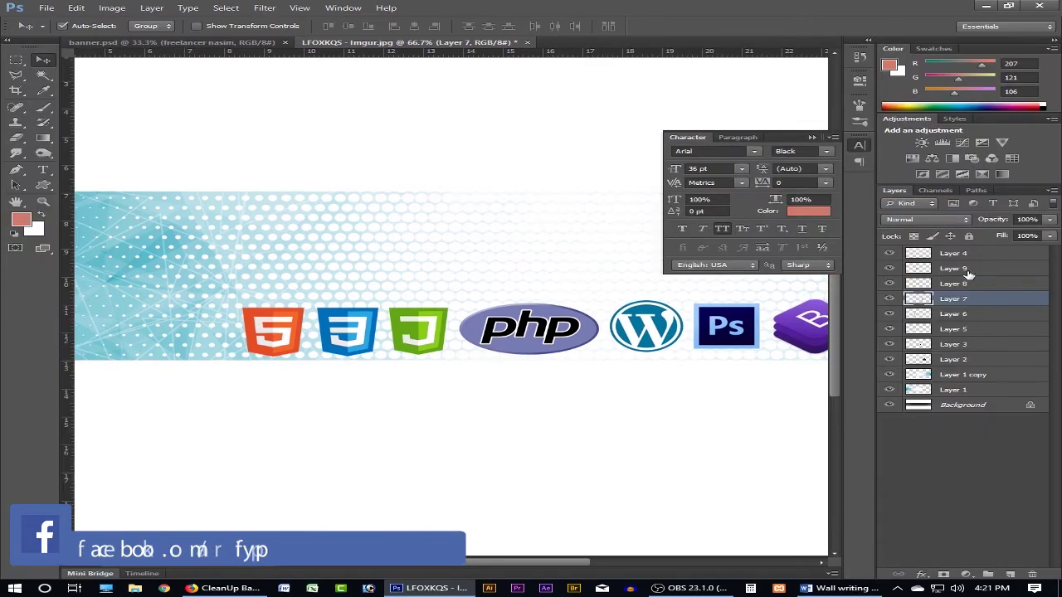
- Create Group 1 and move the tech-logo layers into it
click(965, 255)
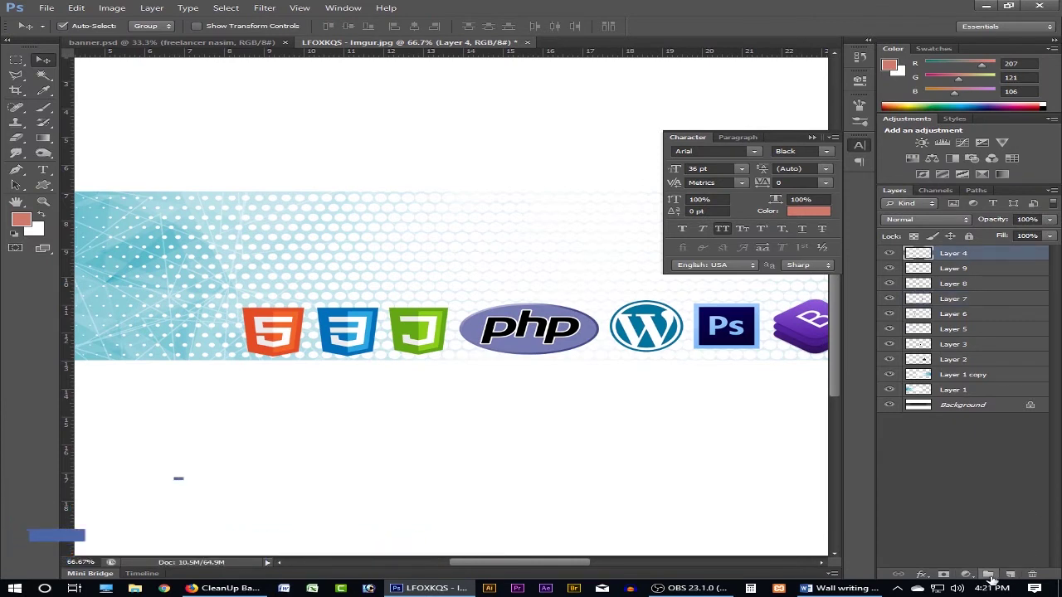
click(988, 574)
click(962, 267)
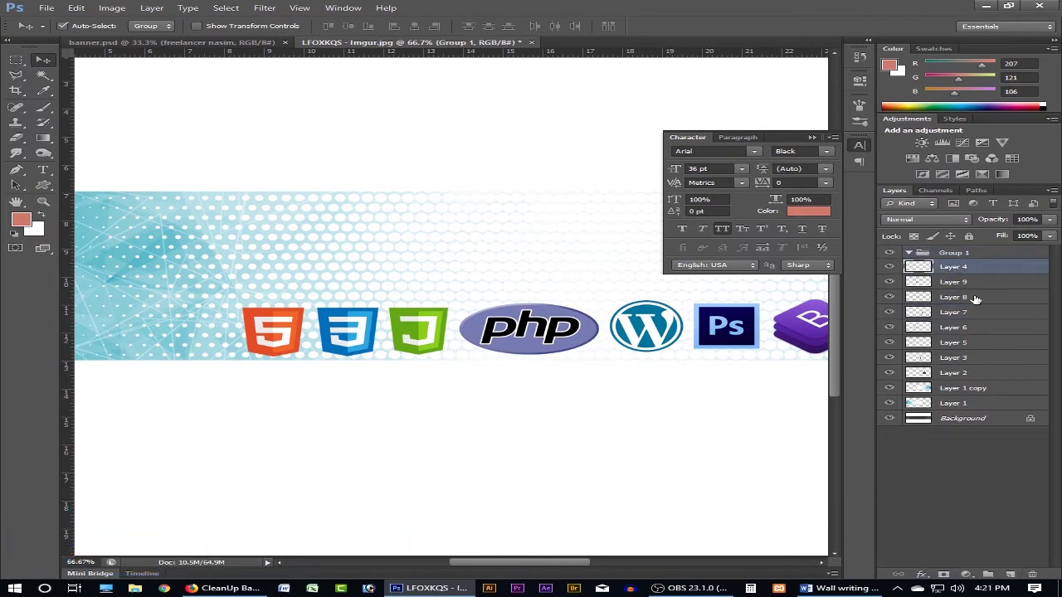
shift+click(954, 375)
drag(954, 375, 956, 254)
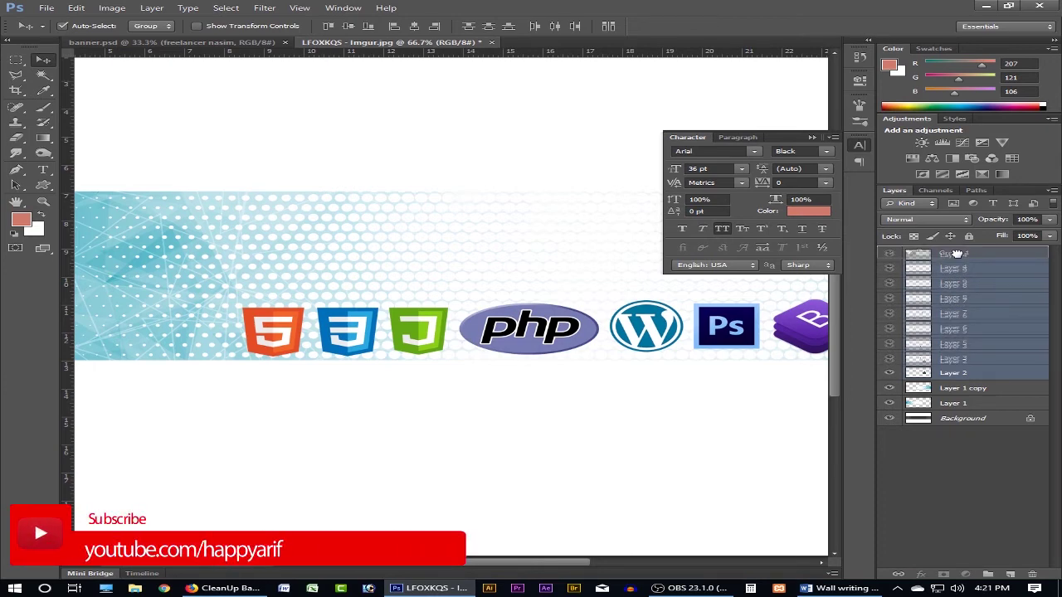
drag(956, 254, 956, 254)
scroll(506, 324, down, 1)
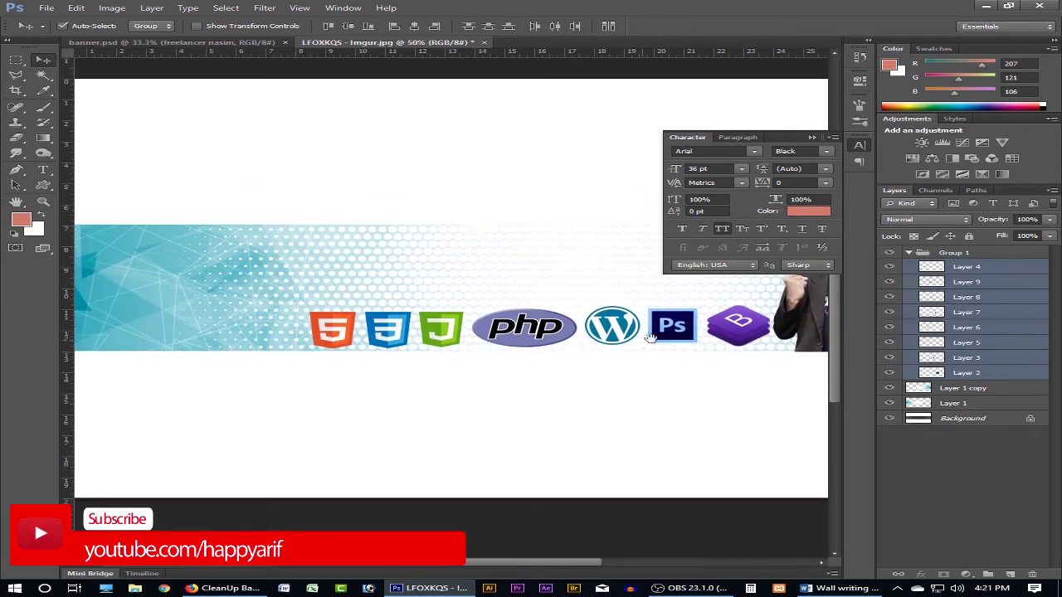
click(685, 330)
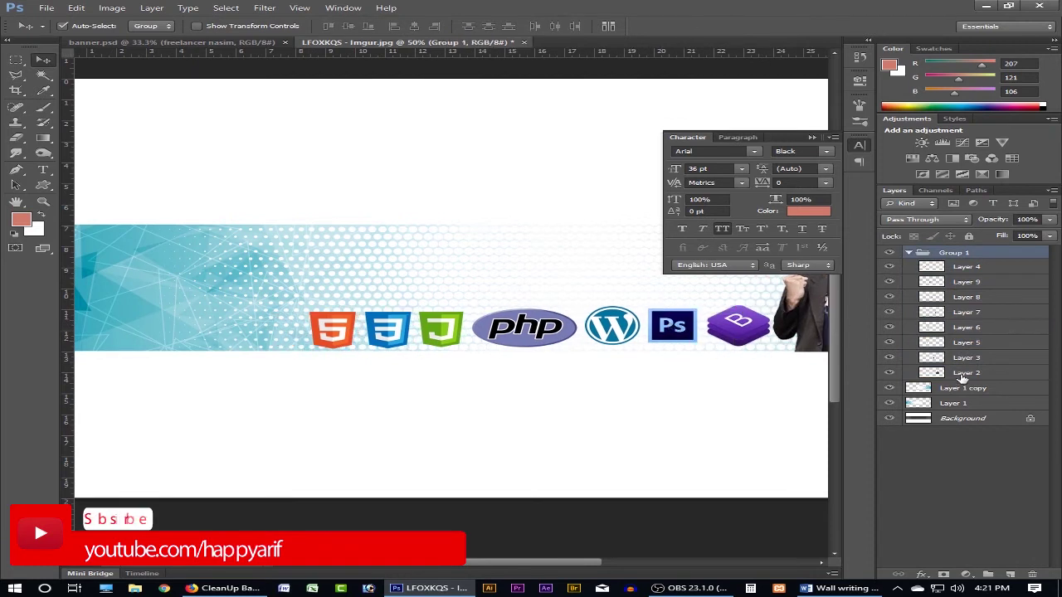
click(960, 374)
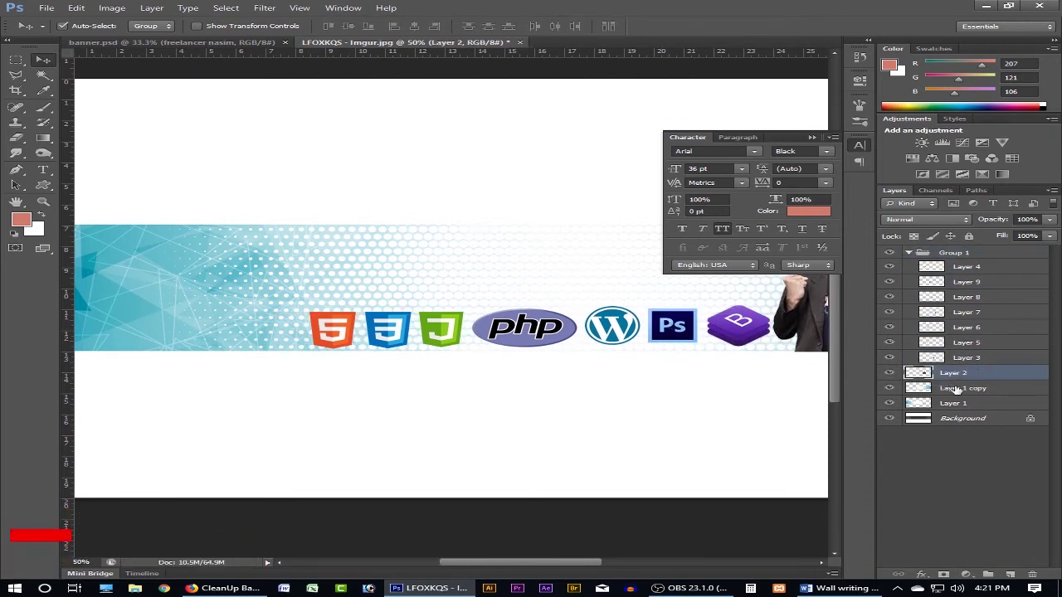
- Scale the logo row to about 80% and re-centre it on the banner
drag(691, 340, 681, 336)
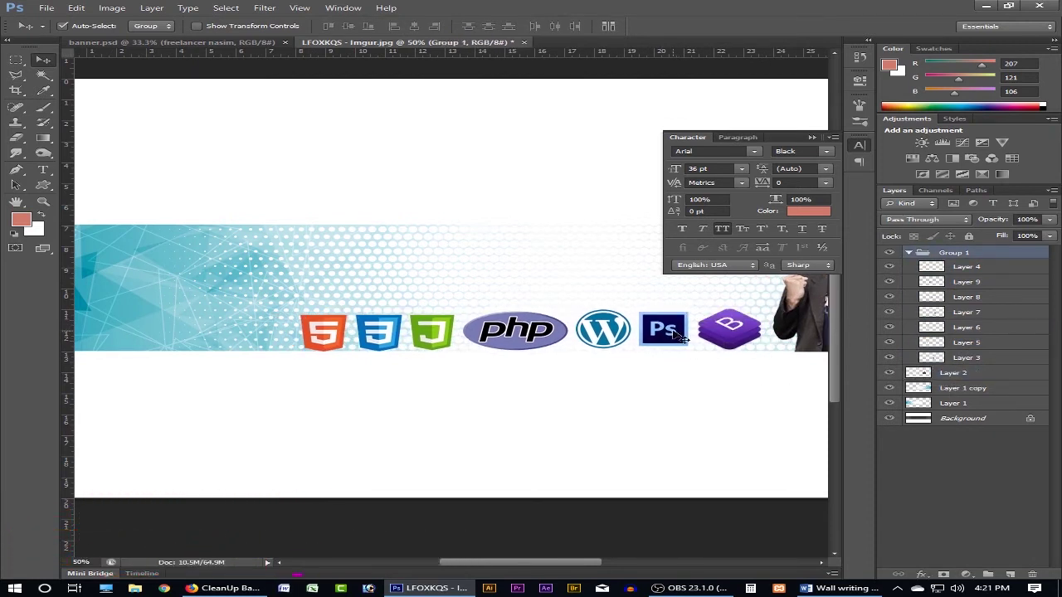
key(ctrl+t)
drag(759, 352, 715, 346)
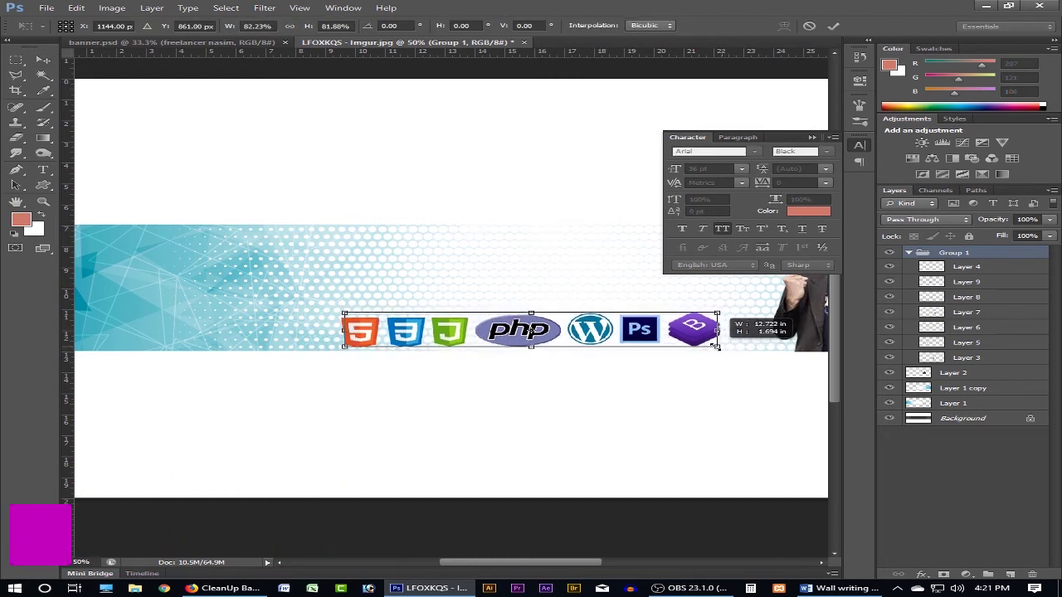
key(Return)
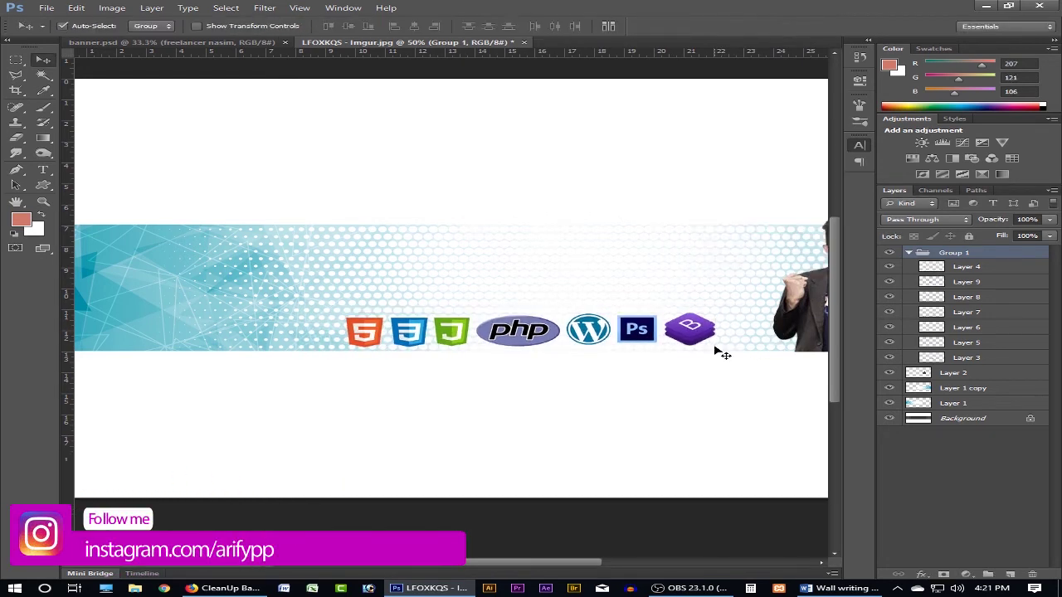
key(Tab)
drag(651, 341, 658, 340)
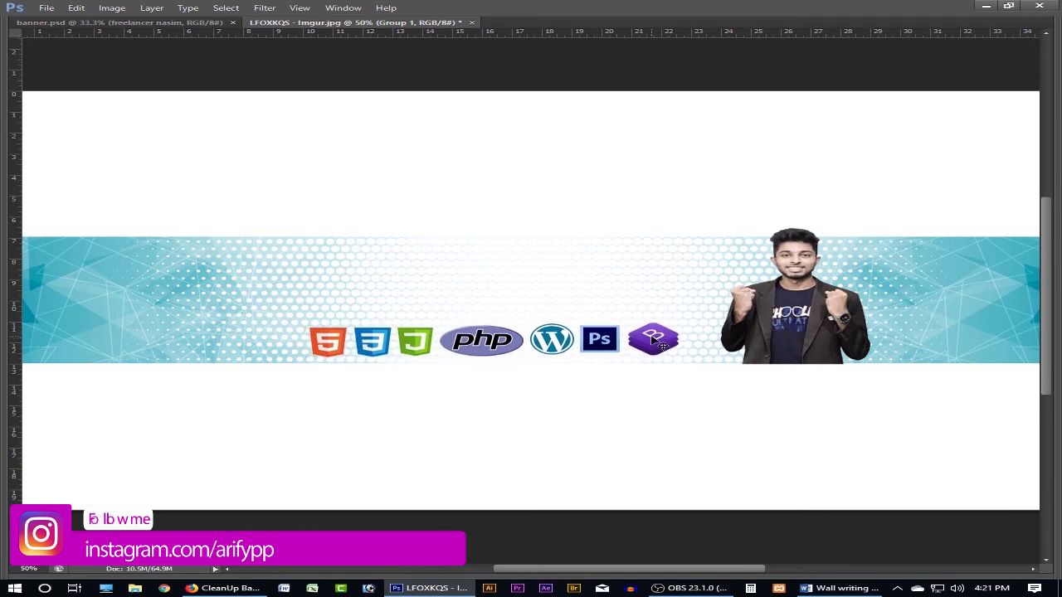
- Compare the banner against the YouTube channel page, then start opening image files
click(237, 588)
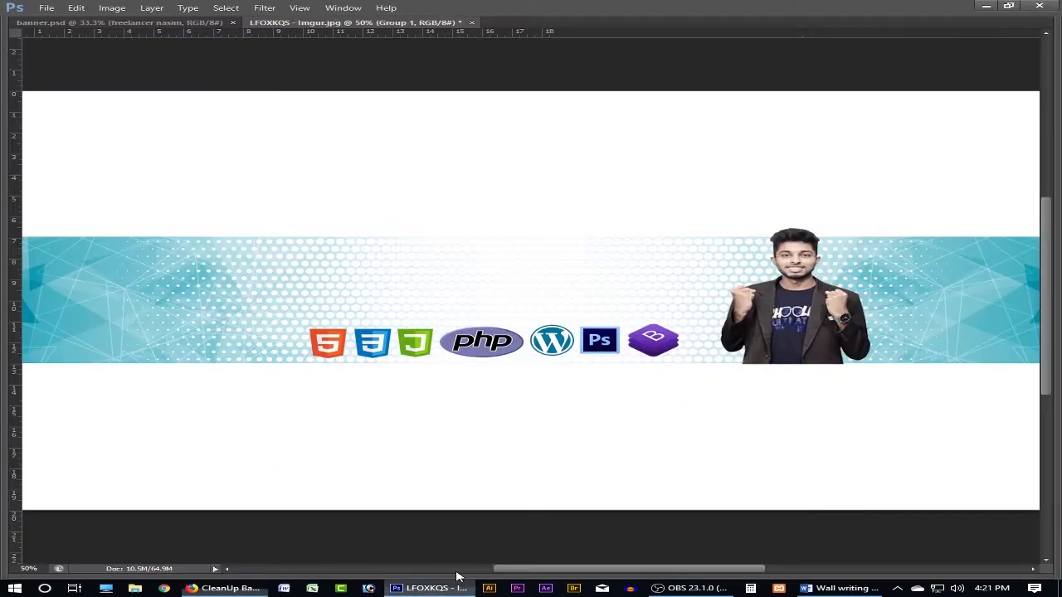
click(427, 588)
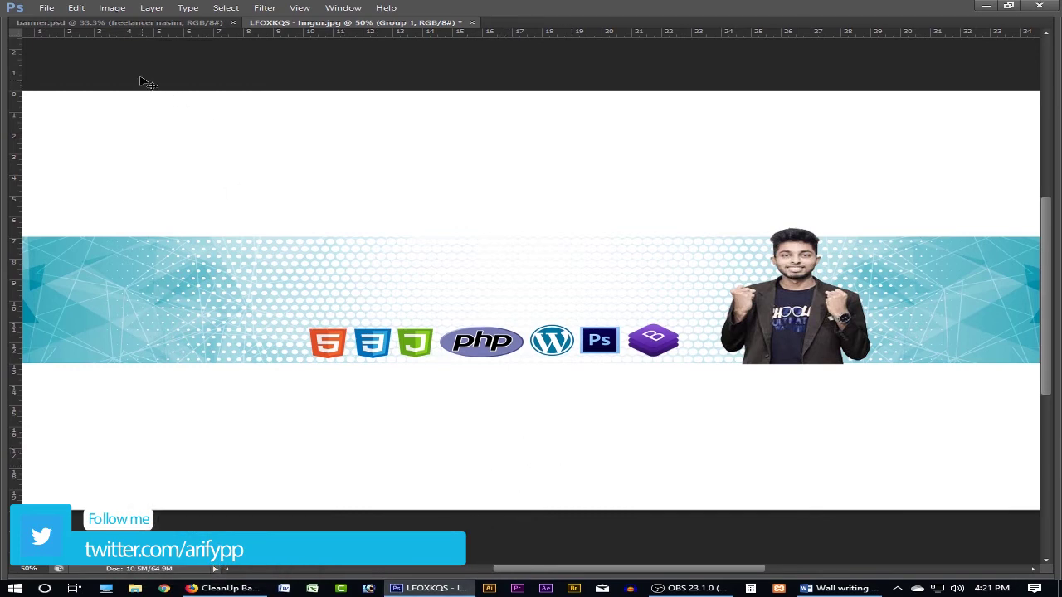
click(46, 8)
click(602, 293)
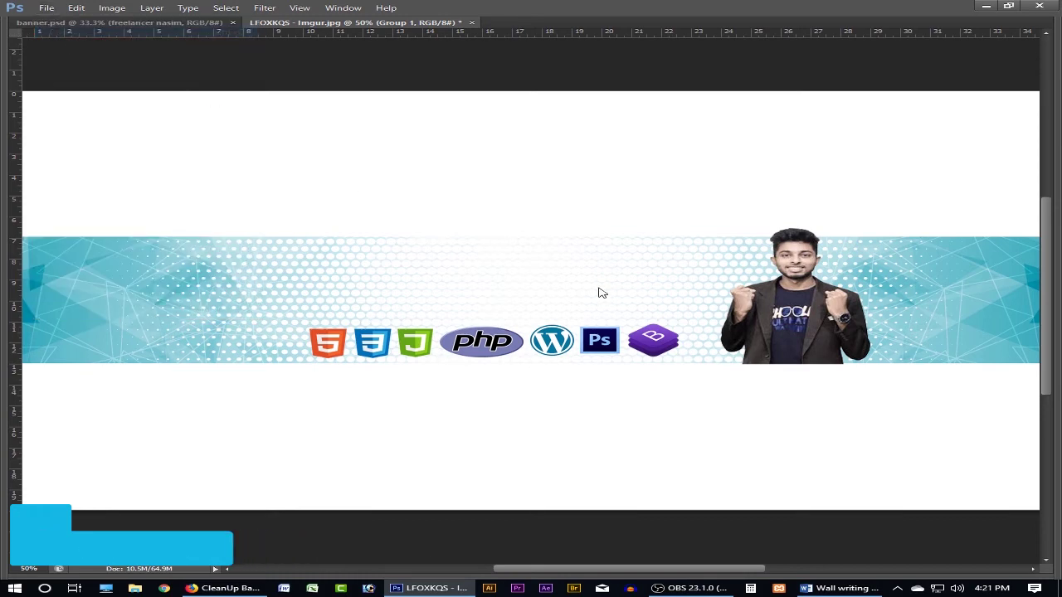
- Open 69407.png and icon-instagram-black.png together as separate documents
click(438, 178)
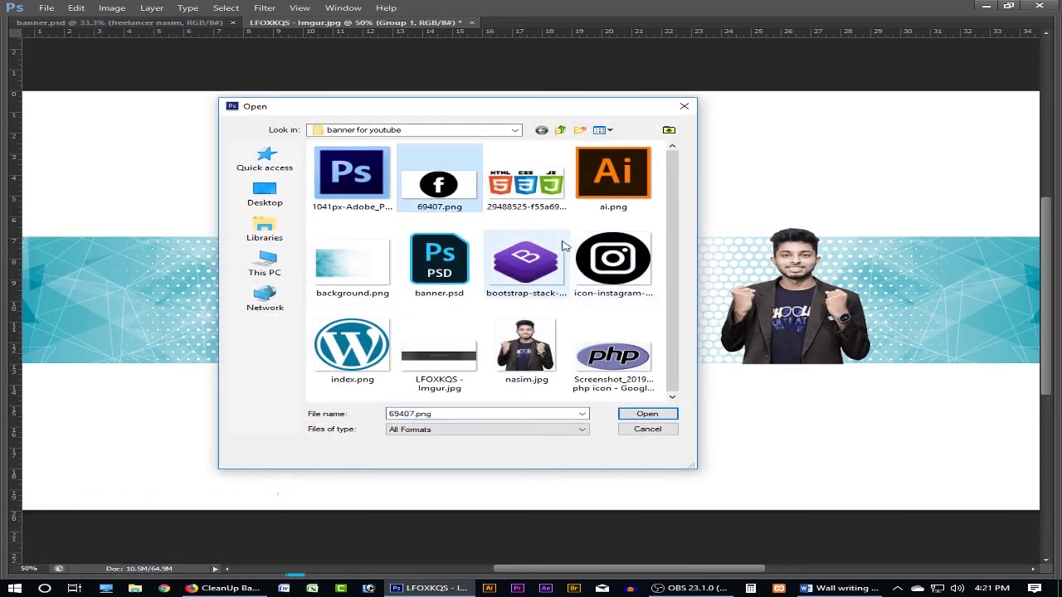
ctrl+click(612, 262)
click(647, 413)
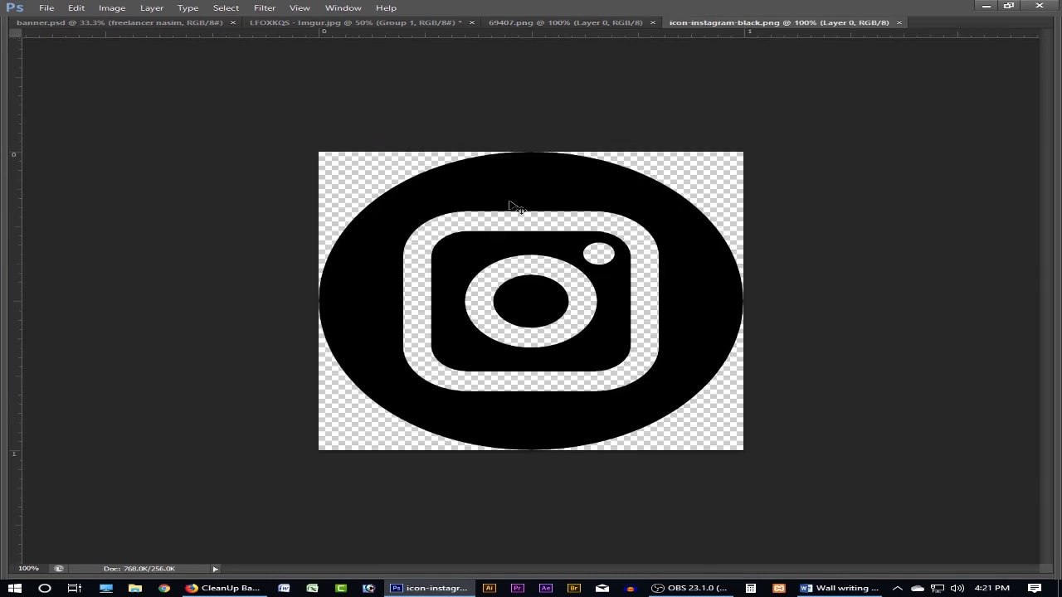
- Try placing the Instagram and Facebook icons on the banner, then undo the Instagram addition
drag(510, 205, 452, 278)
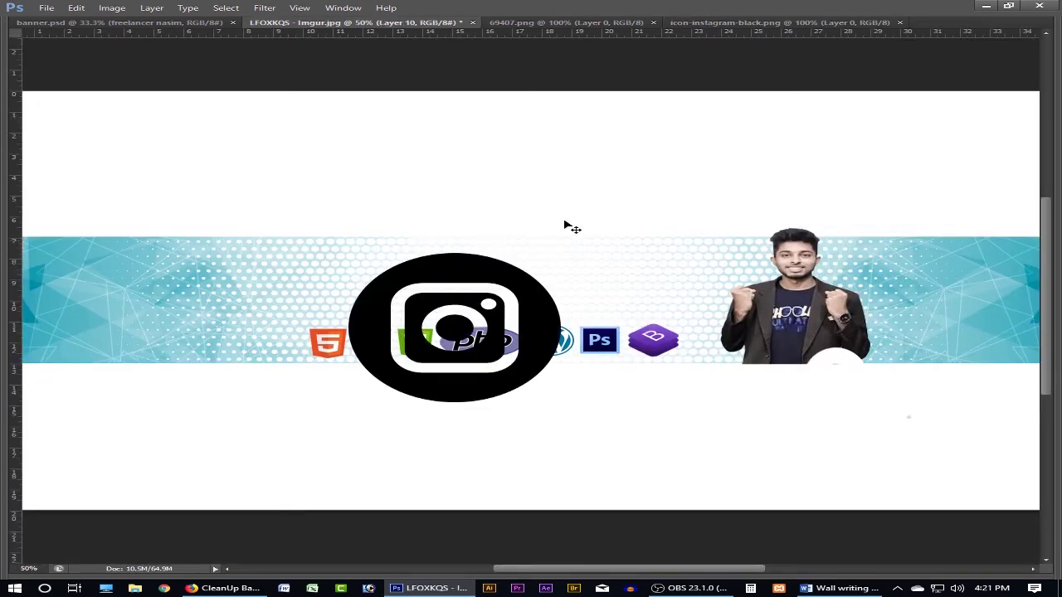
click(702, 22)
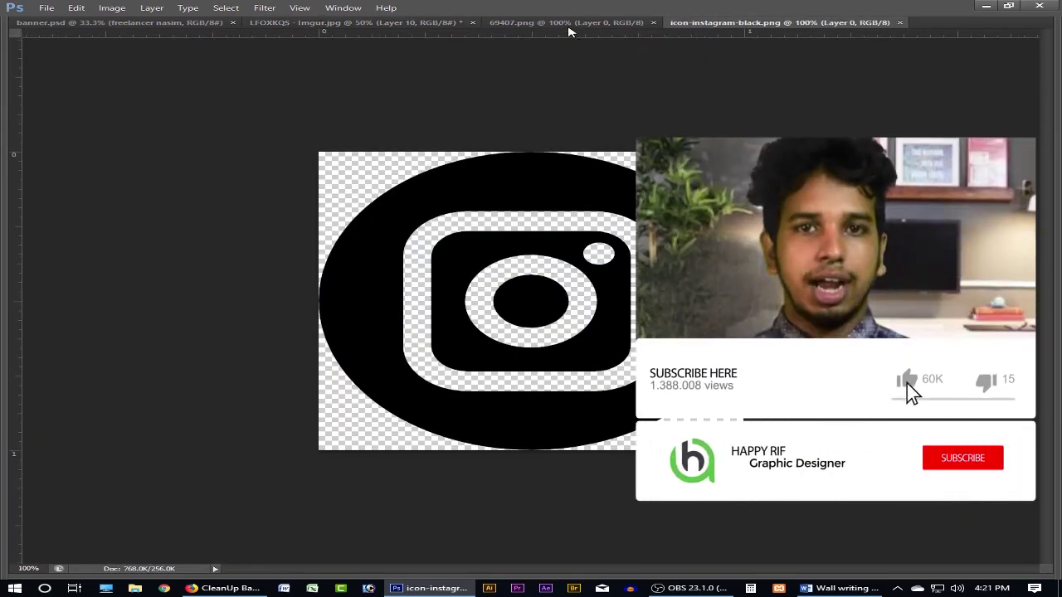
click(569, 23)
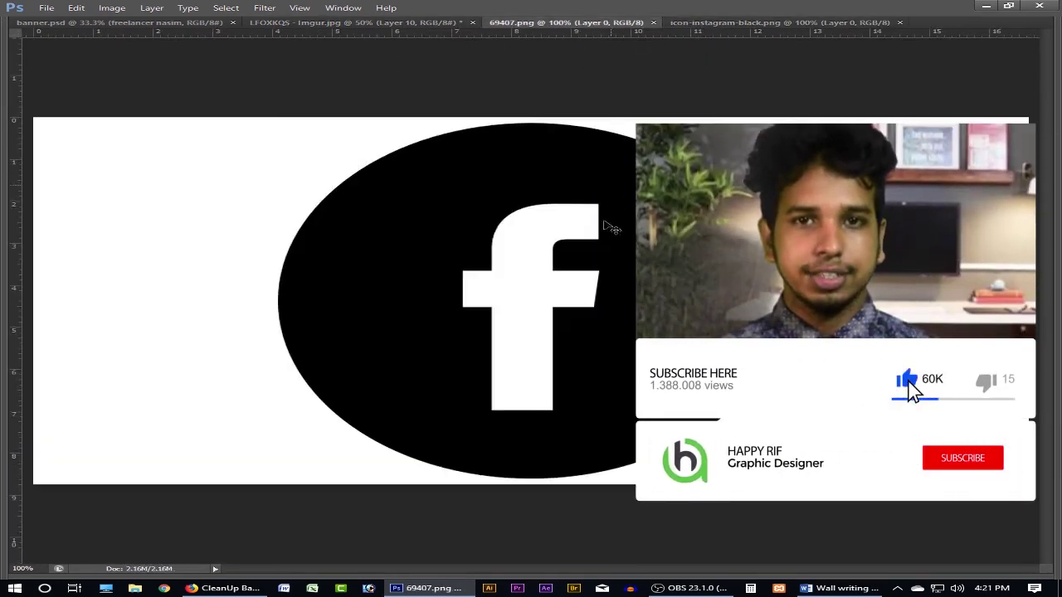
drag(604, 225, 367, 18)
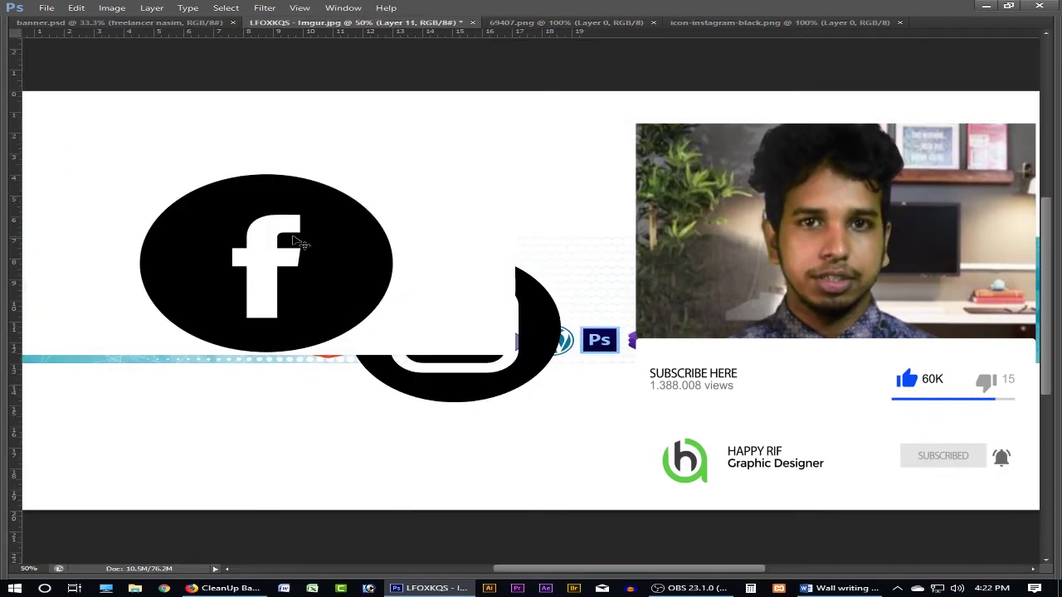
mouse_move(367, 18)
mouse_down()
mouse_move(336, 242)
mouse_move(379, 279)
mouse_move(478, 231)
mouse_up()
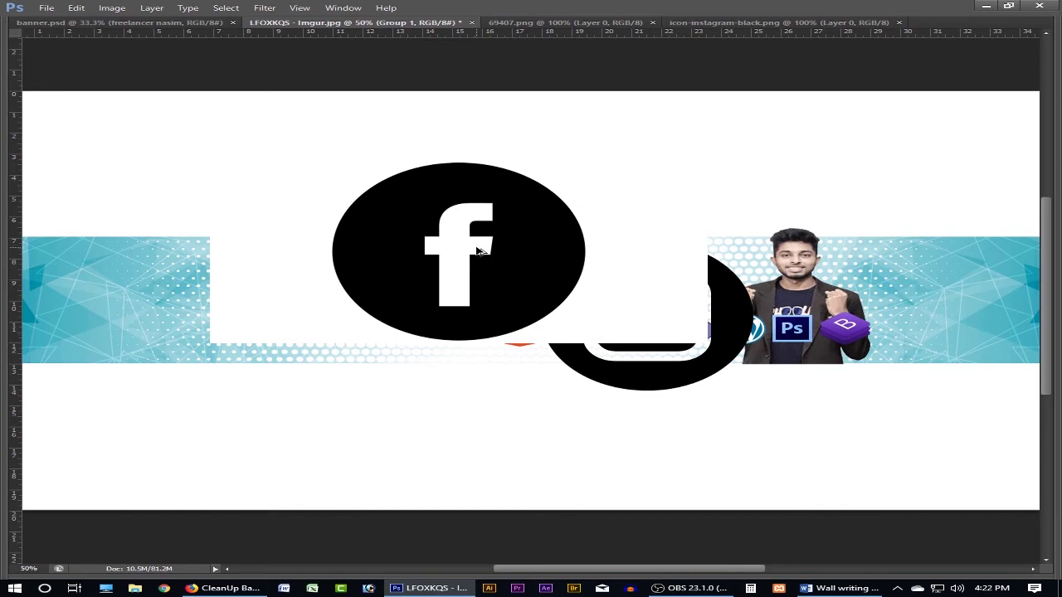
drag(477, 274, 484, 262)
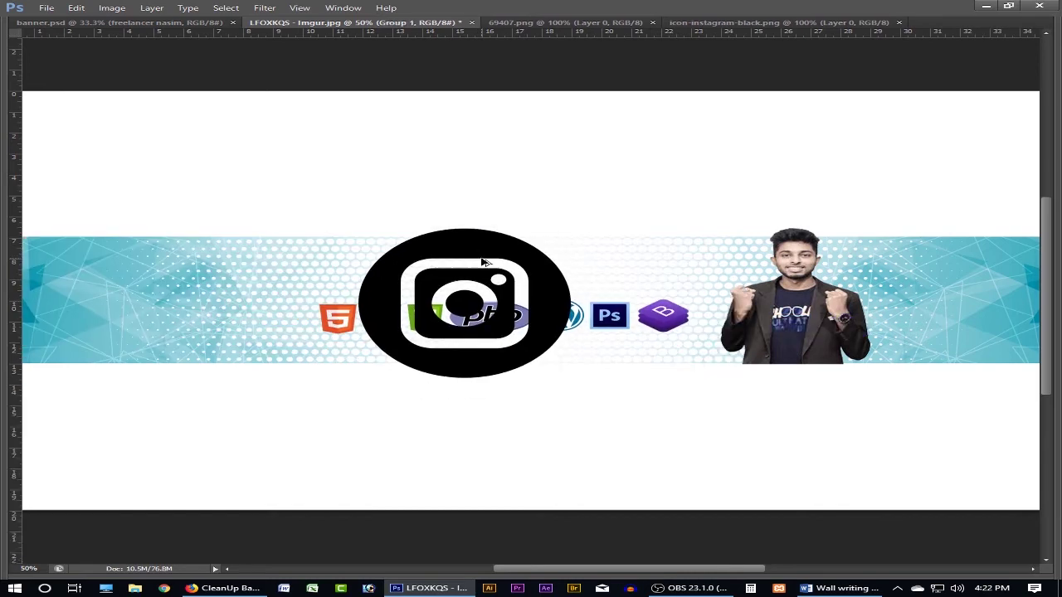
key(ctrl+alt+z)
key(ctrl+alt+z)
- Restore the panels and collapse Group 1 in the Layers panel
key(Tab)
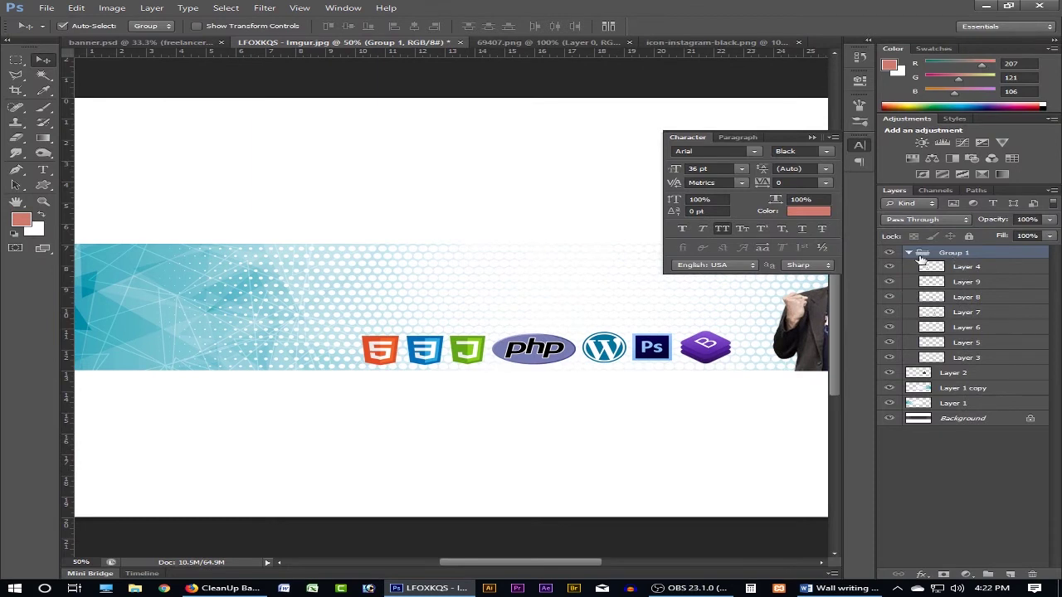
click(908, 253)
click(972, 410)
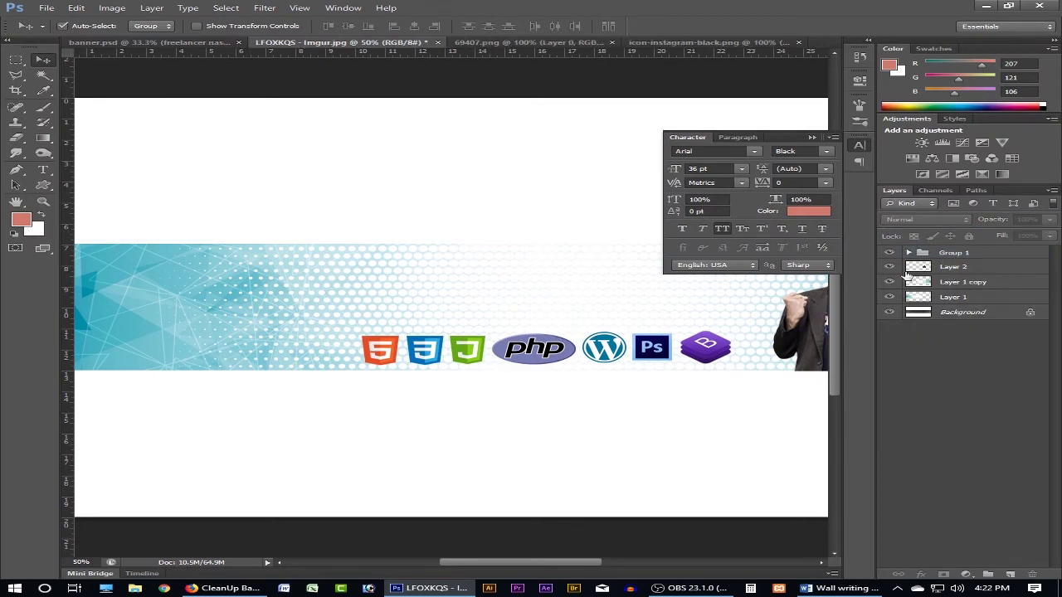
- Remove the Facebook icon's white background with the Magic Wand and move it onto the banner
click(516, 45)
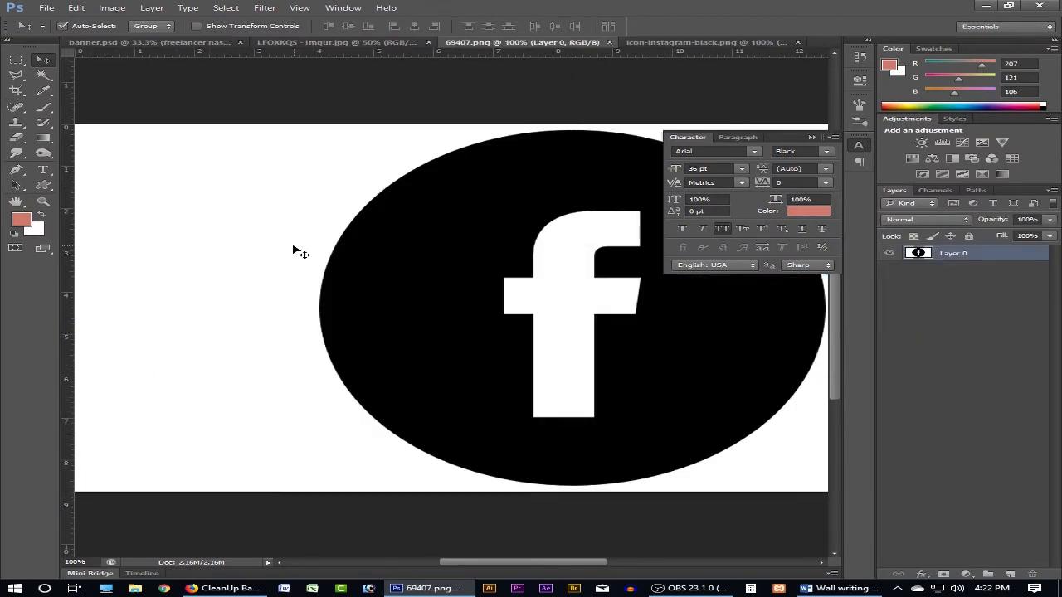
key(w)
click(283, 270)
key(Delete)
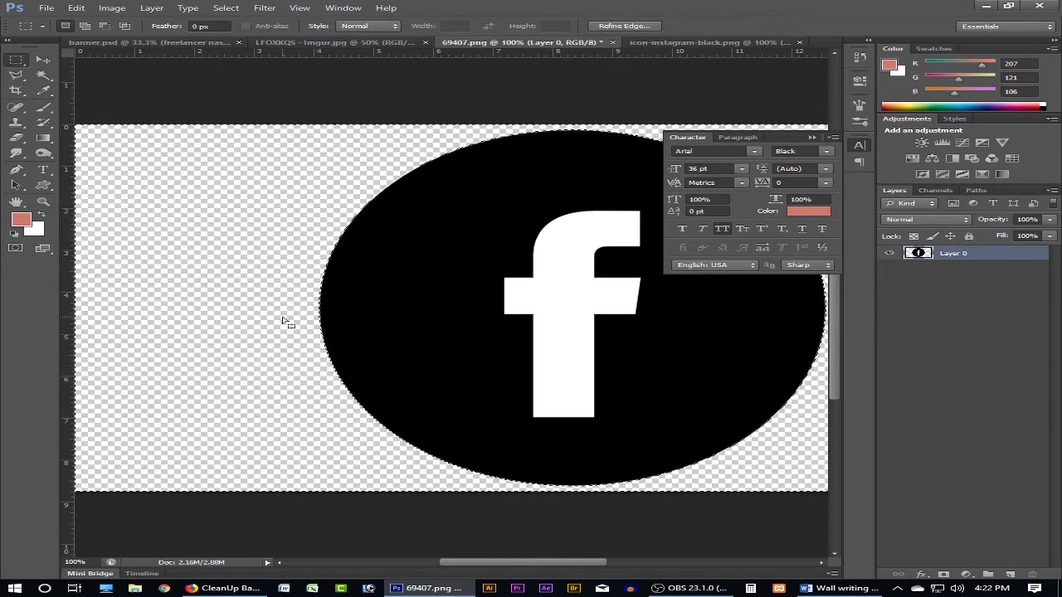
key(ctrl+d)
key(v)
mouse_move(370, 301)
mouse_down()
mouse_move(301, 43)
mouse_move(390, 296)
mouse_move(399, 260)
mouse_up()
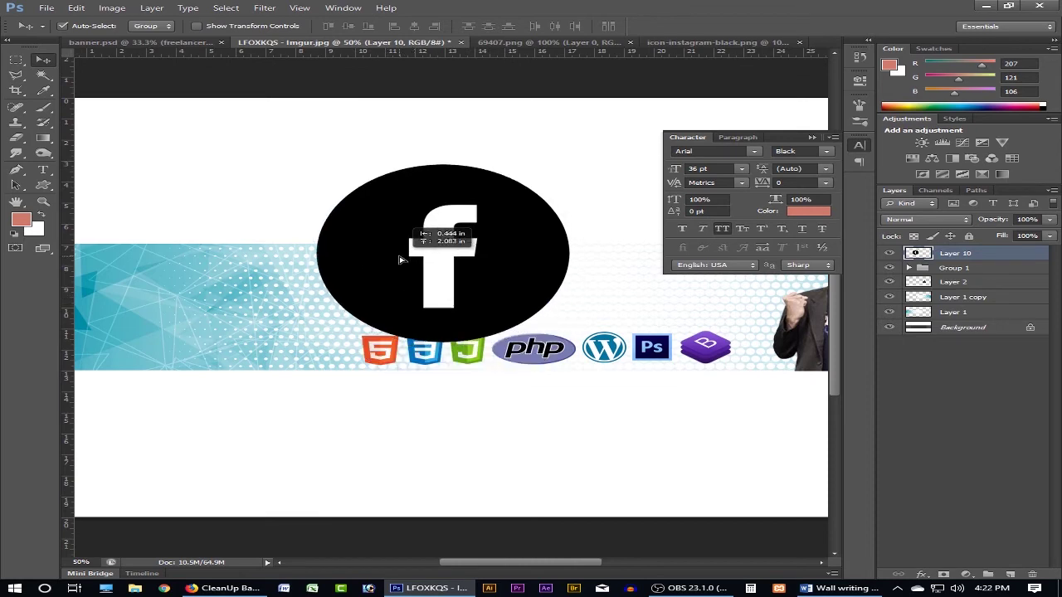
- Shrink the Facebook icon and position it above the logo row
key(ctrl+t)
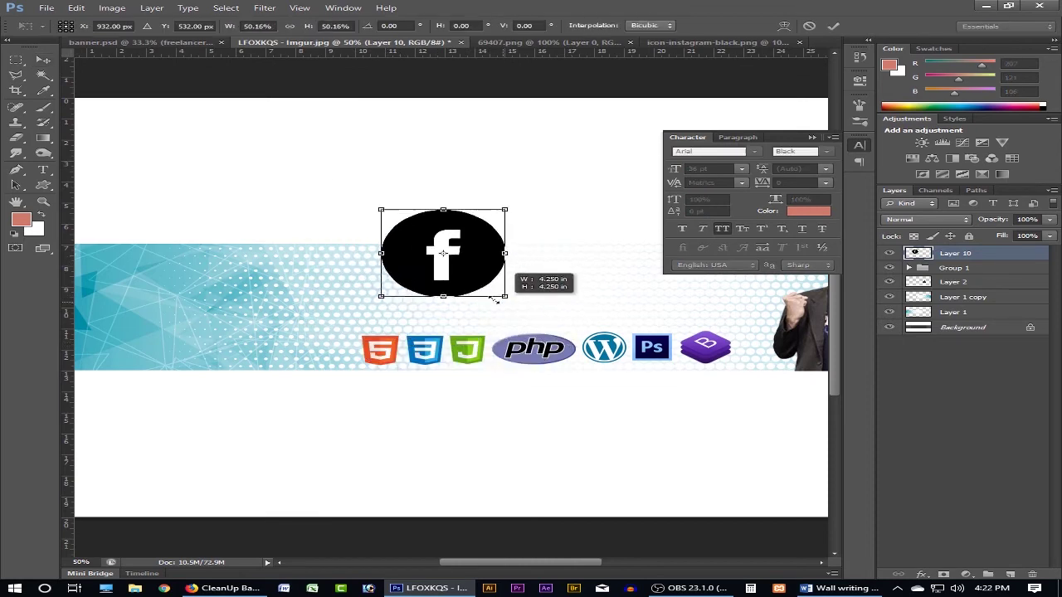
drag(570, 342, 486, 290)
drag(462, 253, 448, 302)
key(Return)
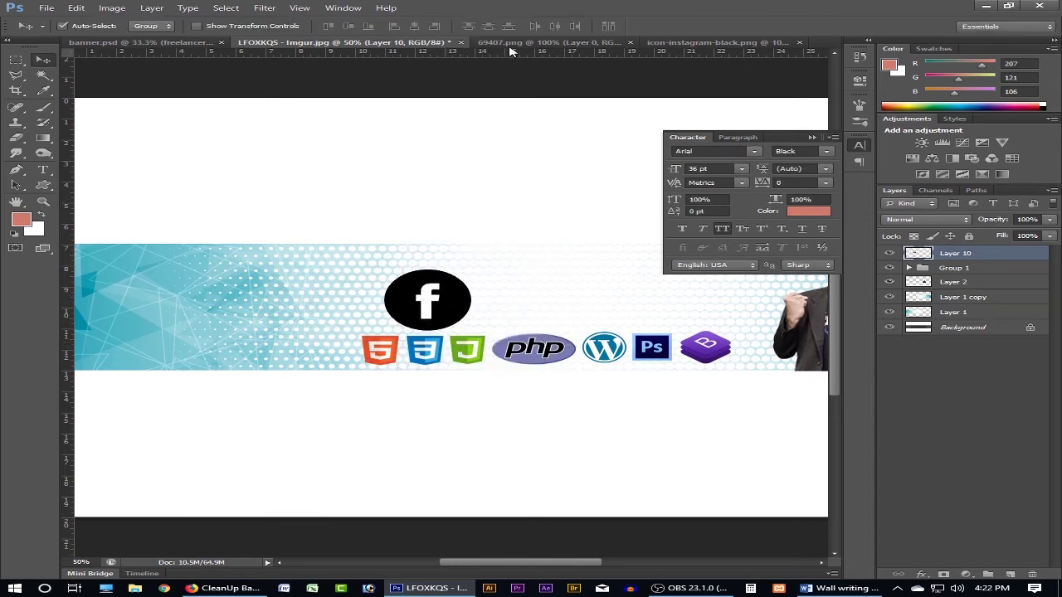
- Close 69407.png without saving and switch to the Instagram icon document
click(535, 43)
key(ctrl+w)
click(568, 220)
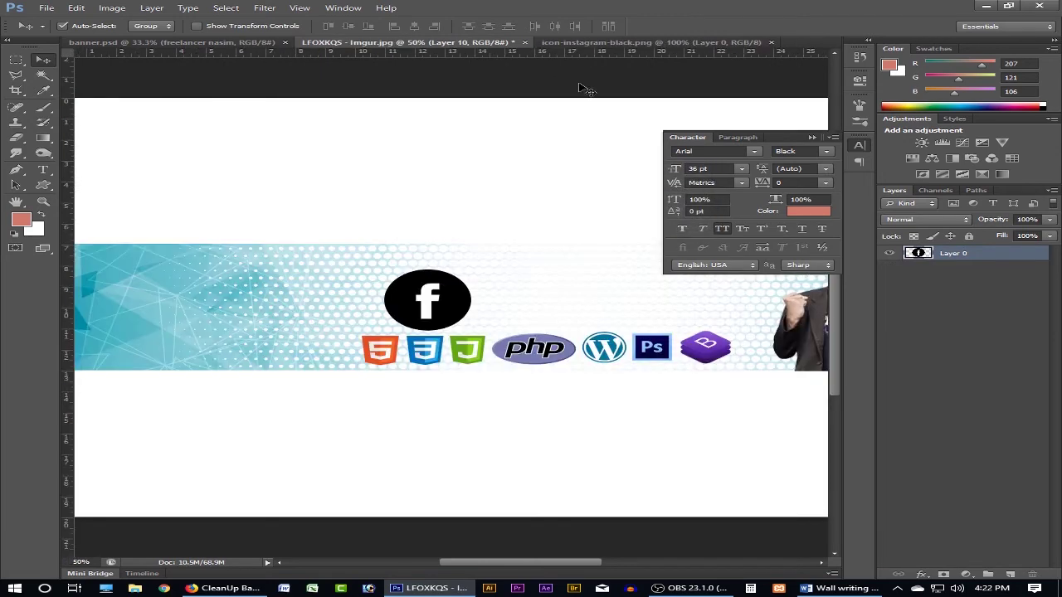
click(592, 43)
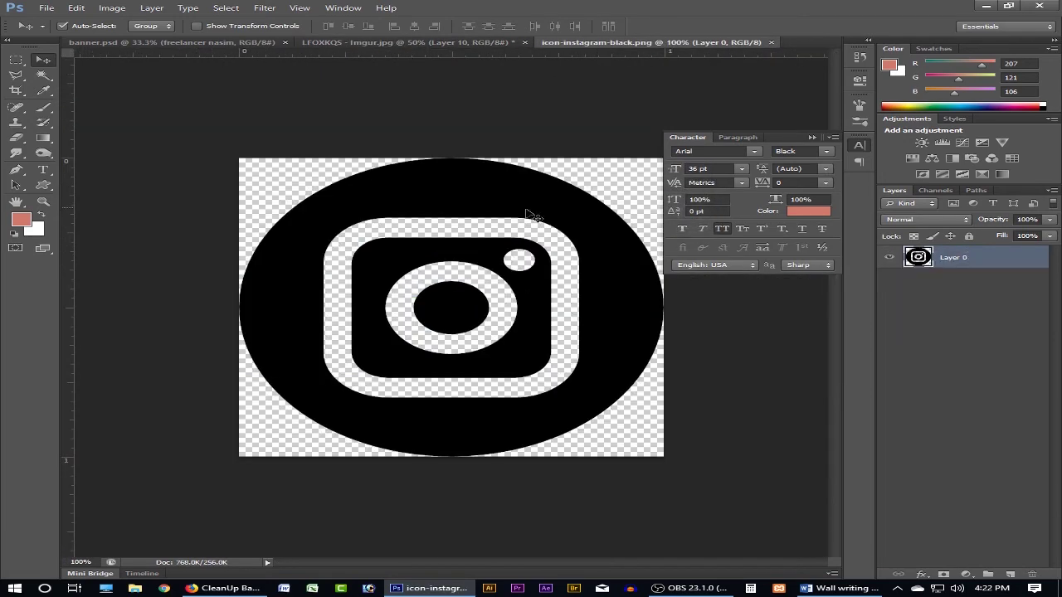
- Bring the Instagram icon onto the banner, shrink it, and place it beside Facebook
mouse_move(526, 213)
mouse_down()
mouse_move(393, 75)
mouse_move(550, 322)
mouse_move(701, 307)
mouse_up()
ctrl+click(550, 322)
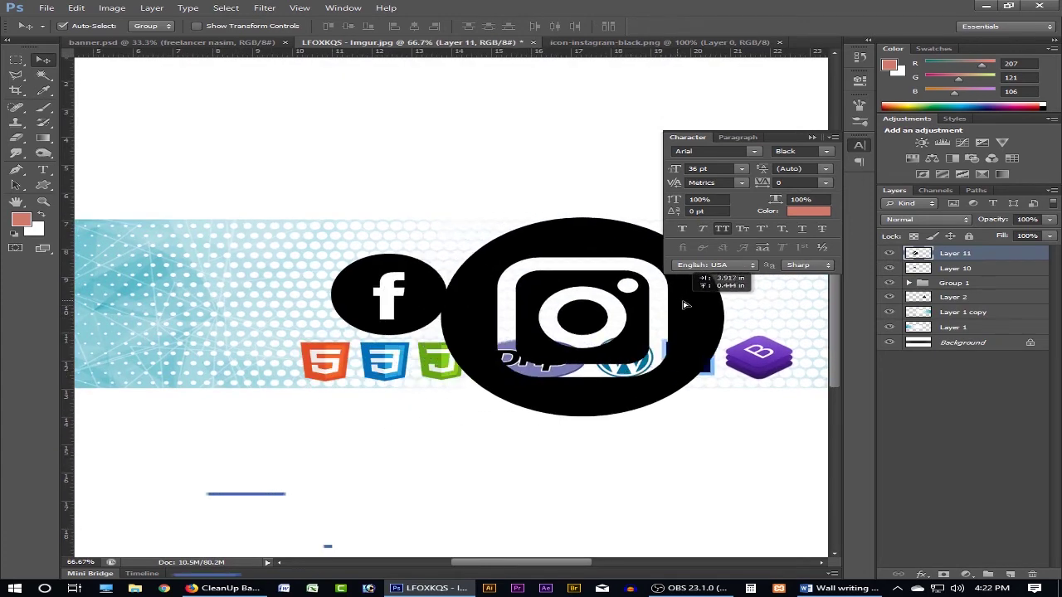
key(ctrl+t)
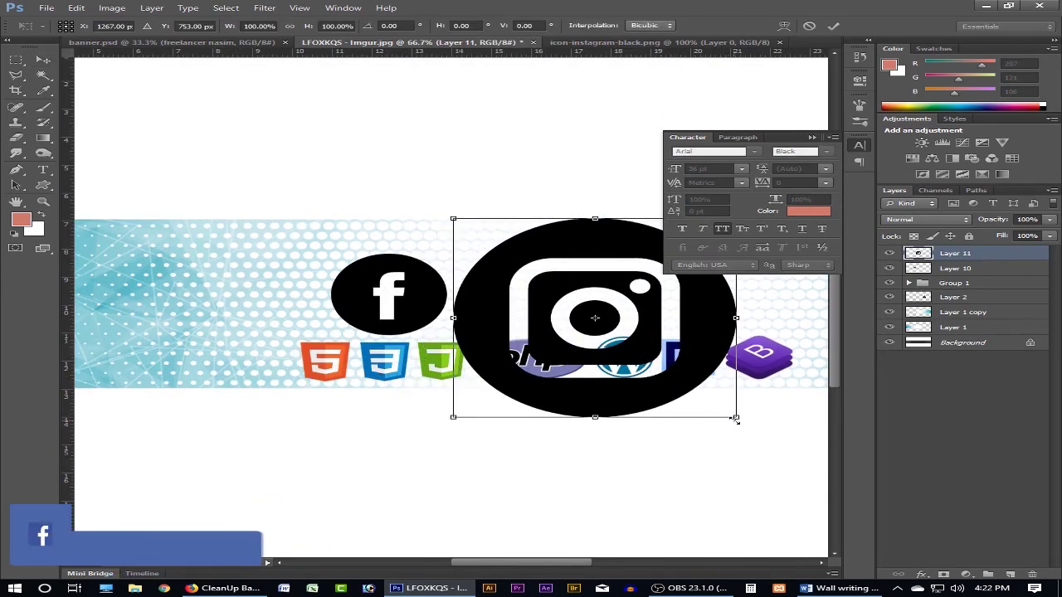
drag(735, 414, 543, 298)
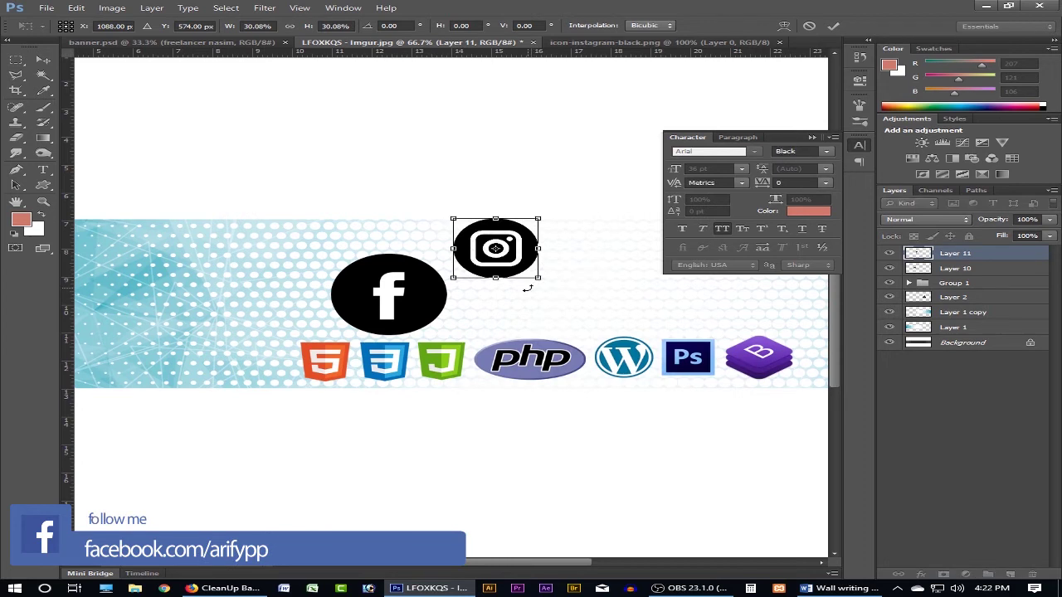
key(Return)
mouse_move(514, 255)
mouse_down()
mouse_move(518, 307)
mouse_move(519, 296)
mouse_up()
- Halve the Facebook icon's width and resize the Instagram icon to match beside it
click(404, 307)
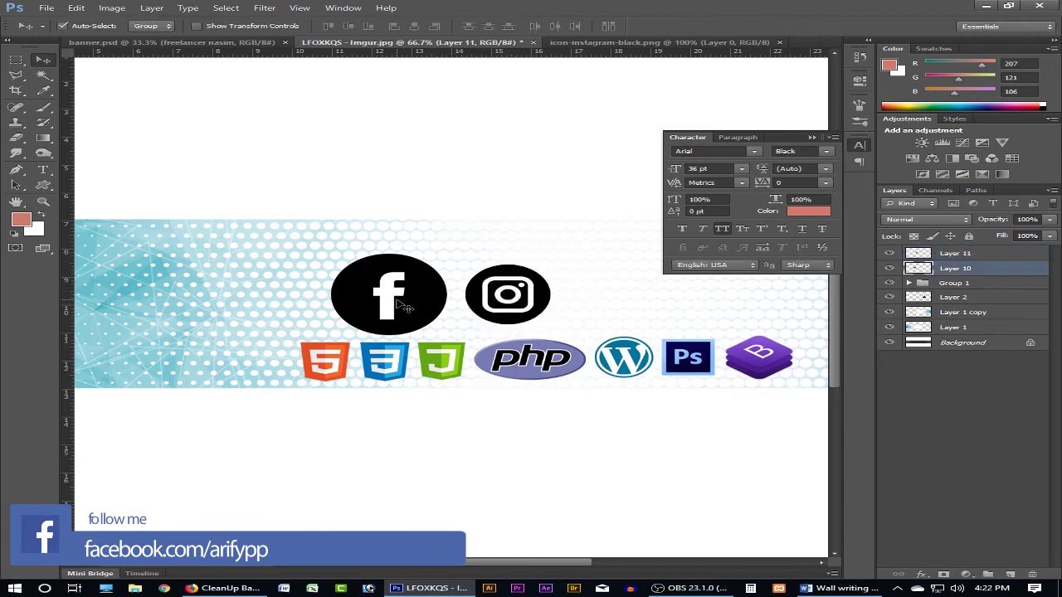
key(ctrl+t)
drag(446, 334, 416, 314)
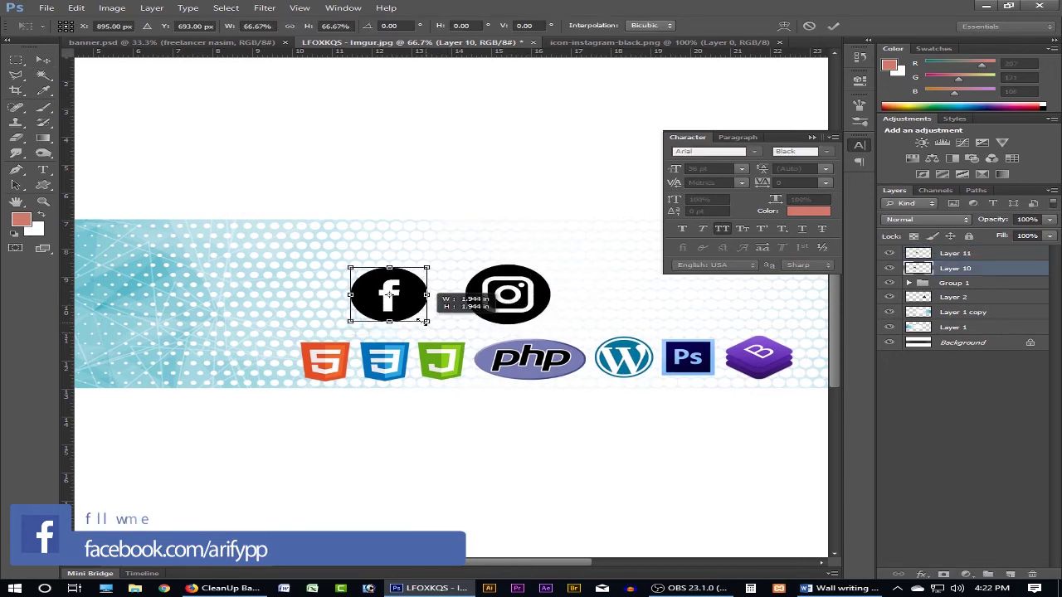
key(Return)
drag(502, 274, 460, 276)
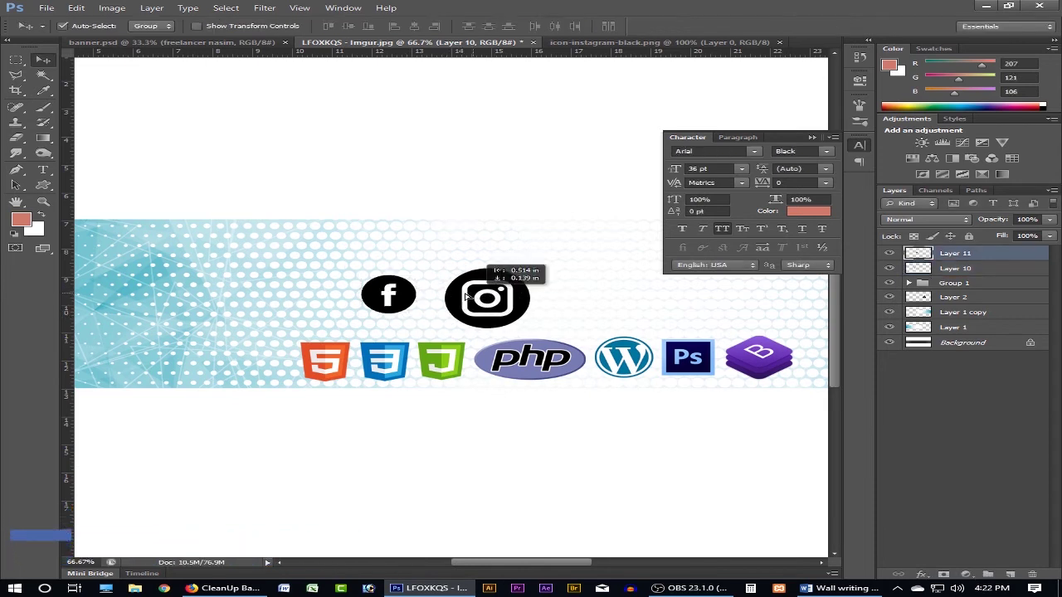
key(ctrl+t)
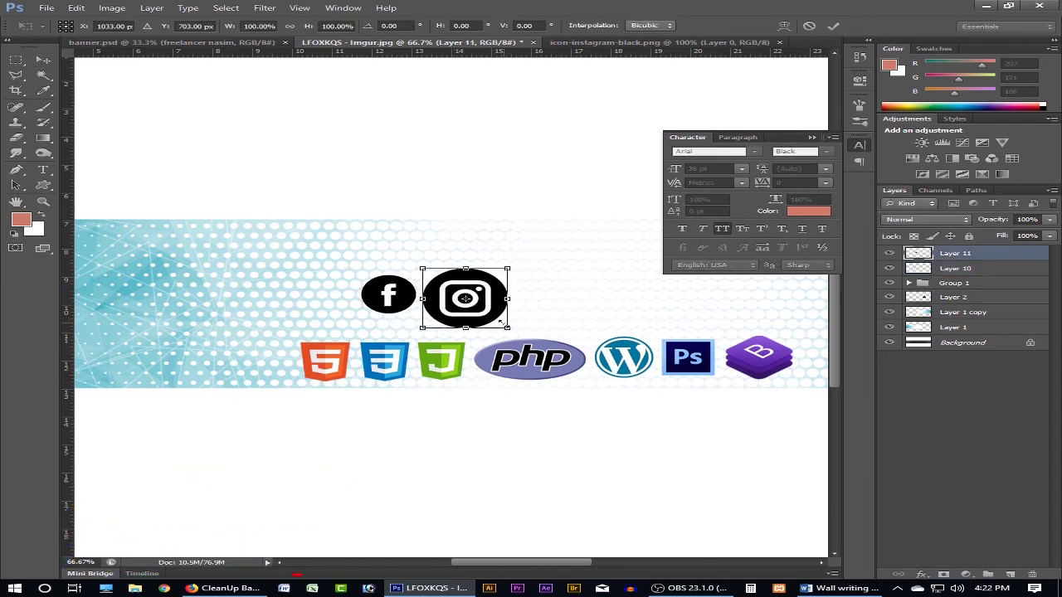
drag(500, 321, 472, 309)
key(Return)
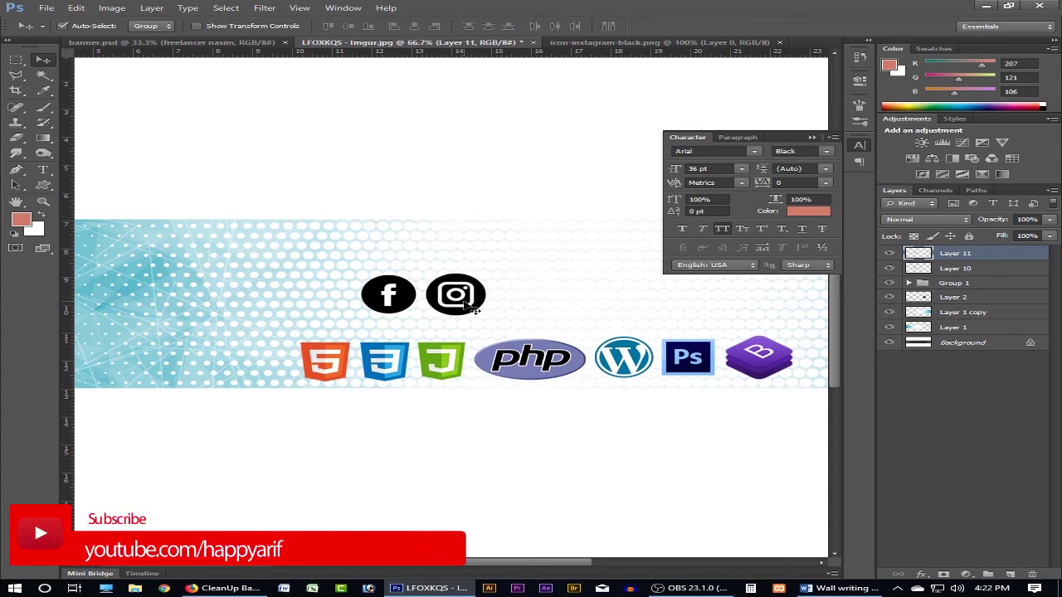
- Merge the two social icons into one layer, scale it to about 71%, and hide the panels
key(ctrl+e)
key(ctrl+t)
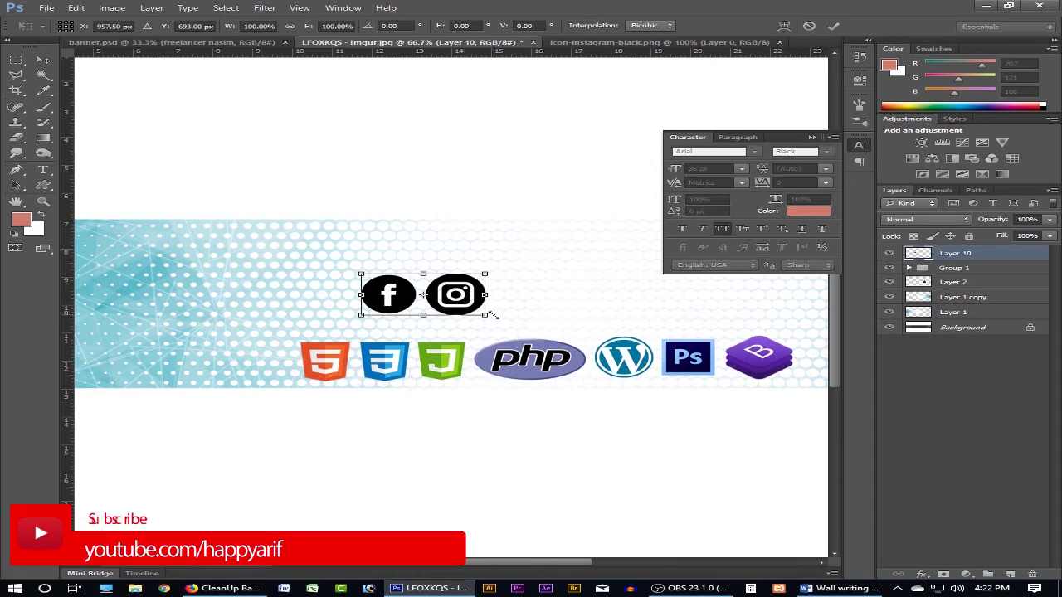
drag(486, 316, 429, 320)
key(Return)
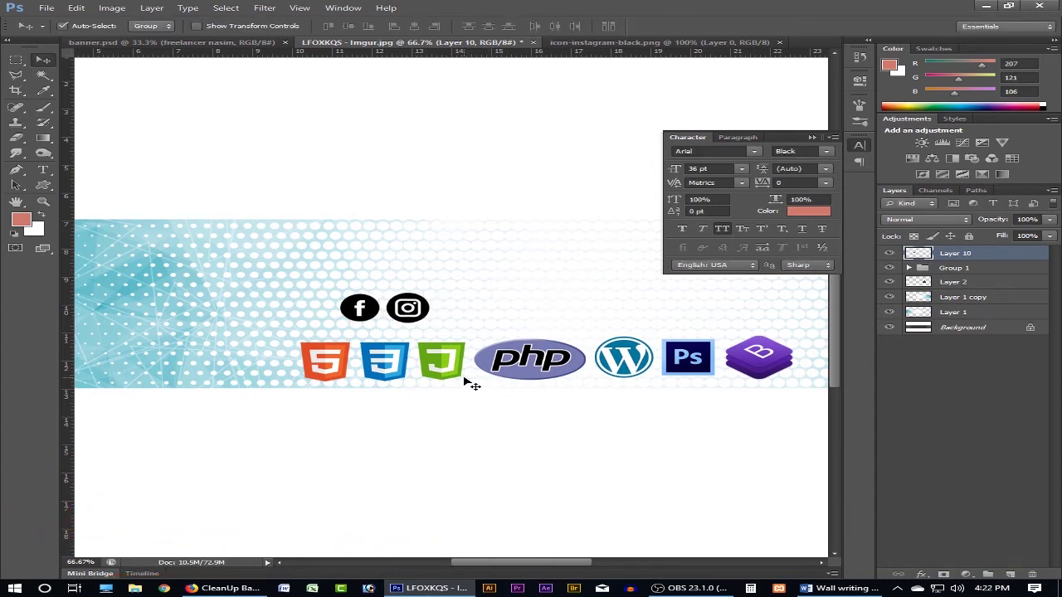
key(Tab)
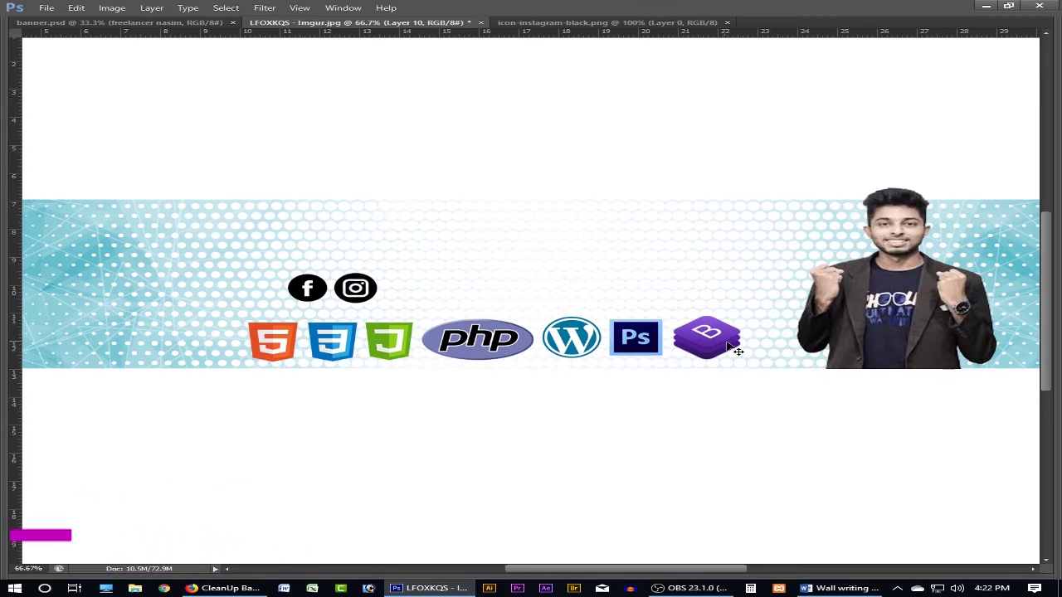
- Nudge the icons and portrait, then bring the freelancernasim handle from banner.psd beside the icons
drag(737, 352, 744, 352)
drag(834, 318, 814, 317)
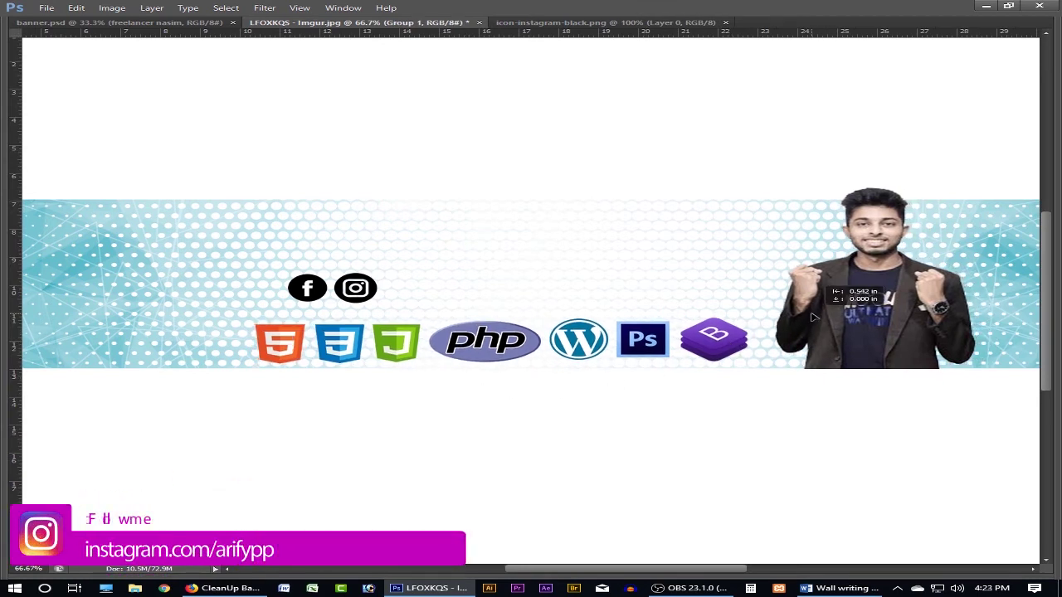
click(182, 22)
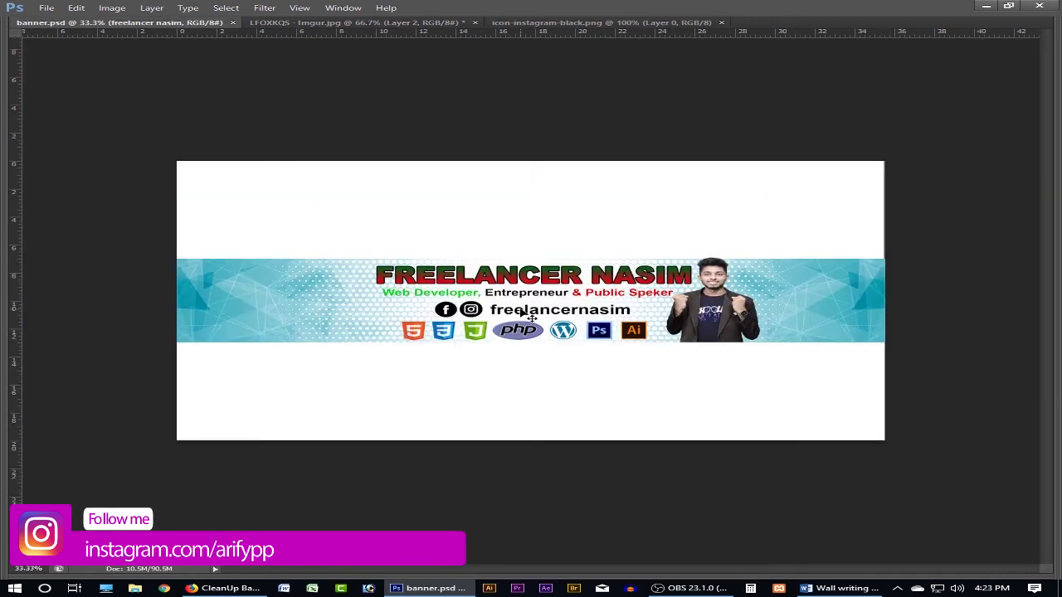
click(441, 22)
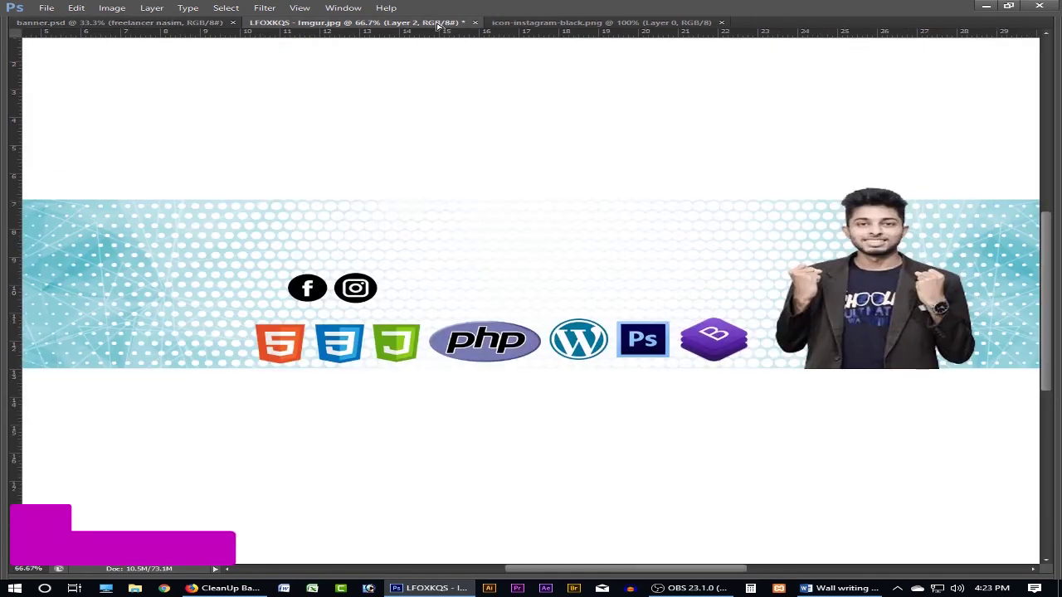
drag(456, 286, 461, 292)
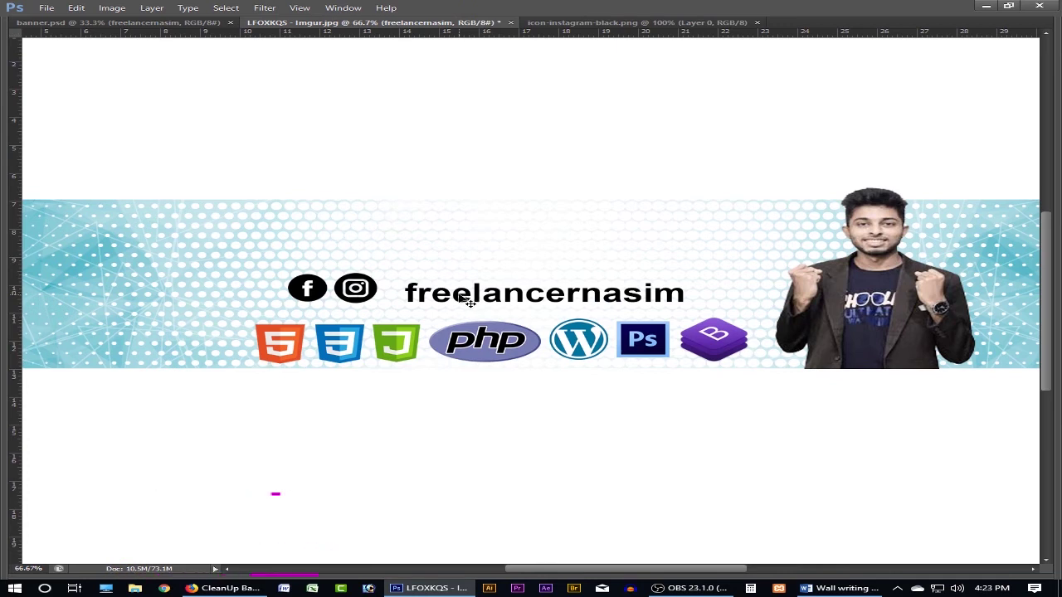
drag(462, 299, 454, 295)
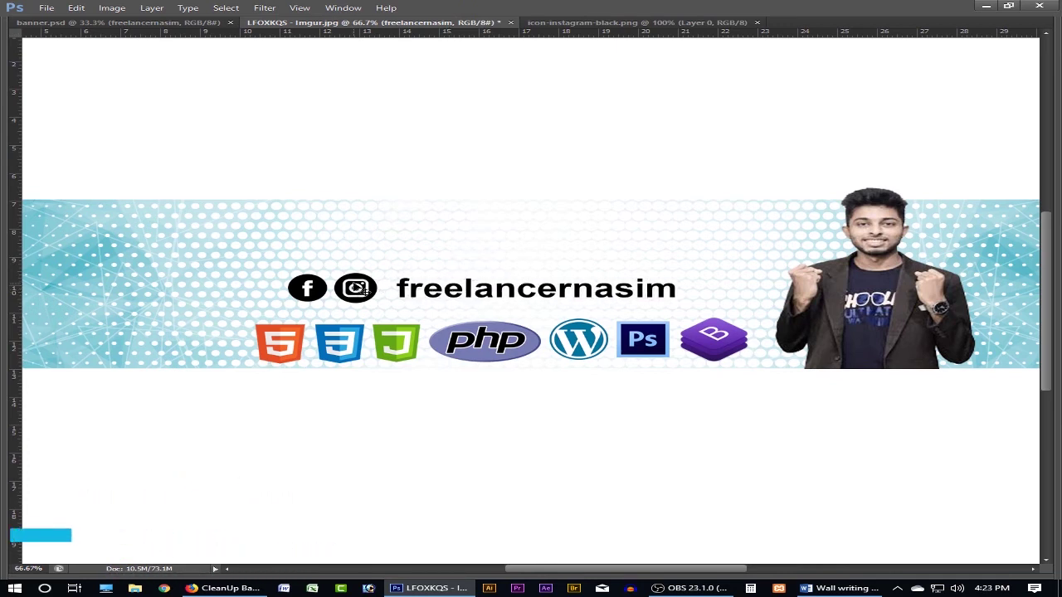
drag(356, 287, 373, 302)
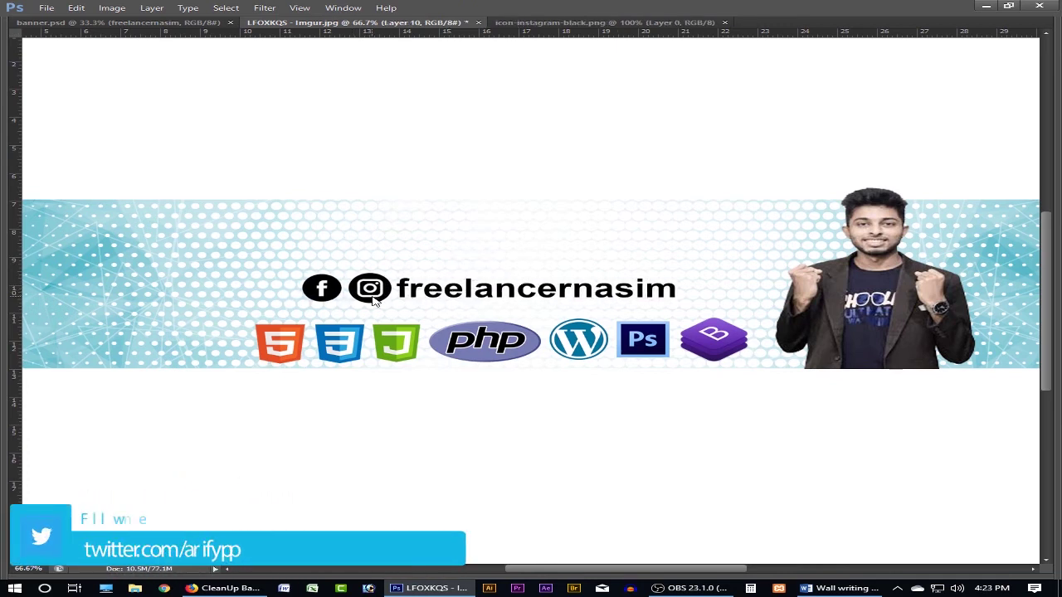
- Copy the 'Web Developer, Entrepreneur & Public Speker' tagline from banner.psd onto the banner
click(172, 23)
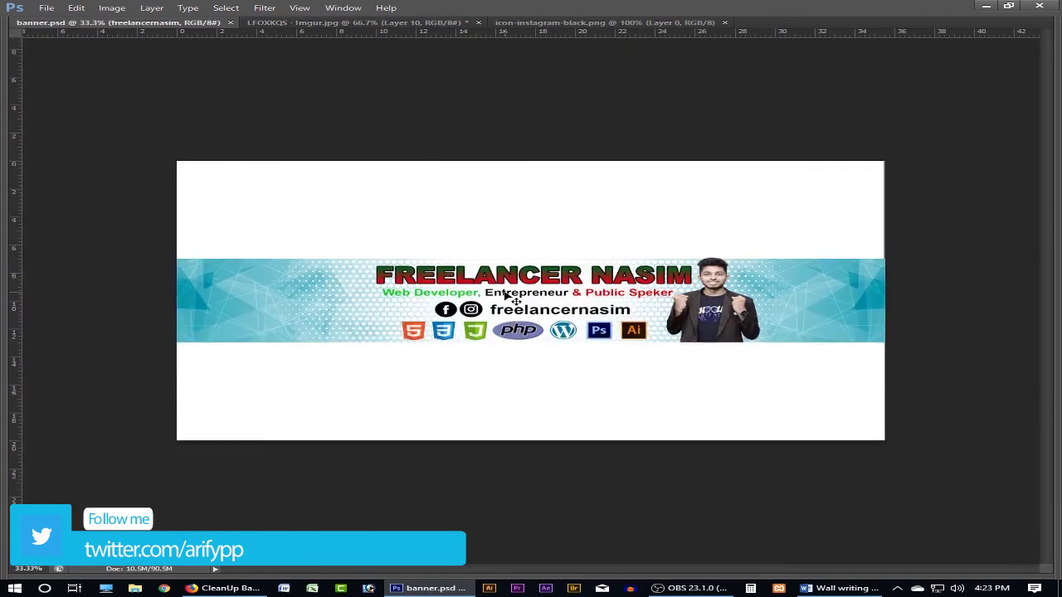
click(460, 22)
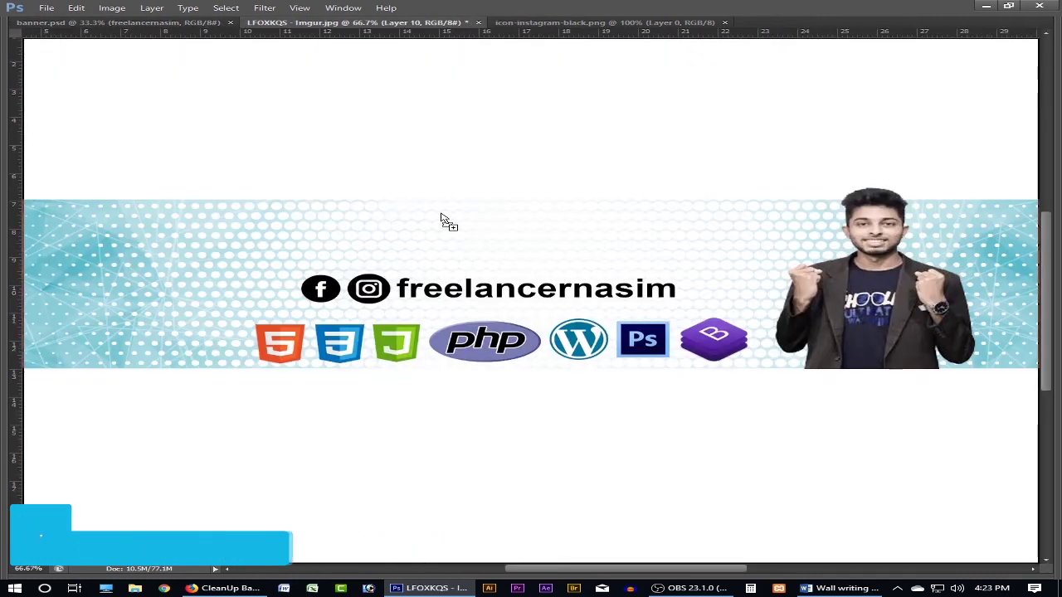
drag(440, 218, 438, 252)
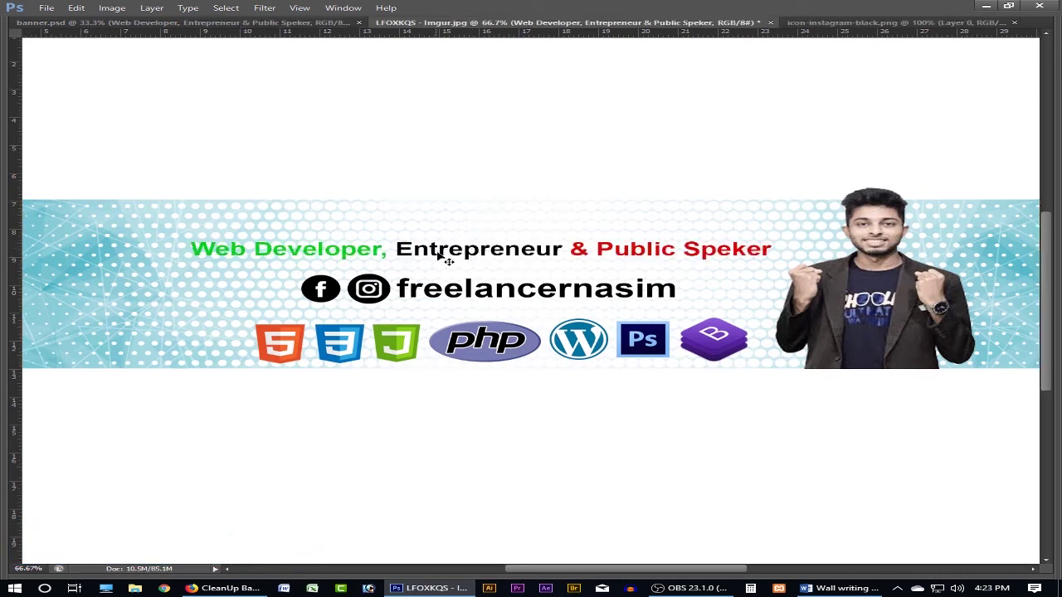
- Nudge the tagline into place and add the FREELANCER NASIM title from banner.psd
drag(440, 250, 443, 250)
key(Right)
key(Right)
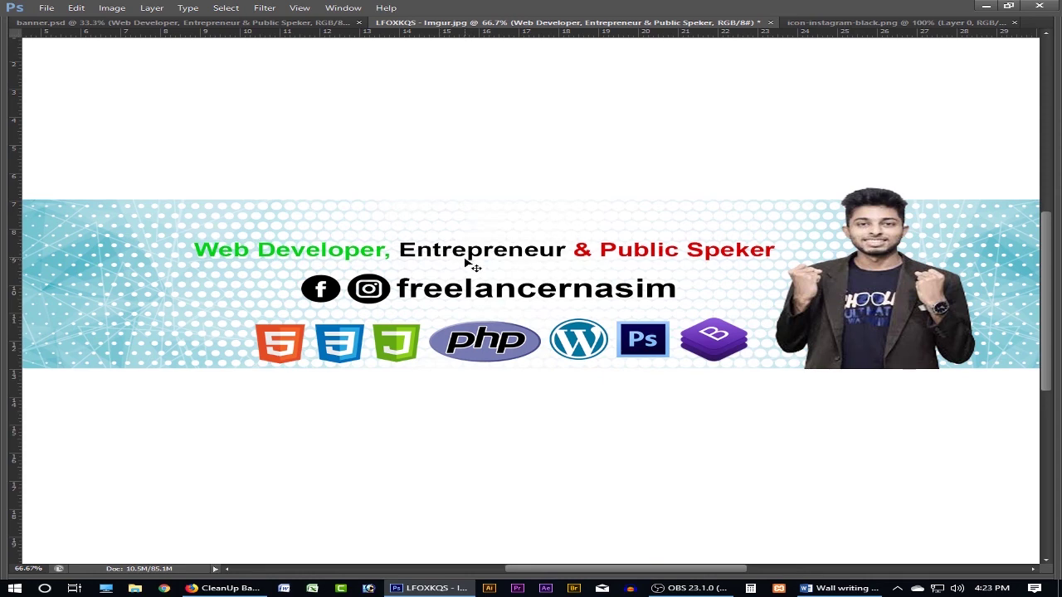
key(Right)
key(Right)
key(Right)
key(Right)
key(Right)
key(Right)
key(Right)
key(Right)
key(Right)
key(Down)
key(Down)
key(Down)
click(248, 25)
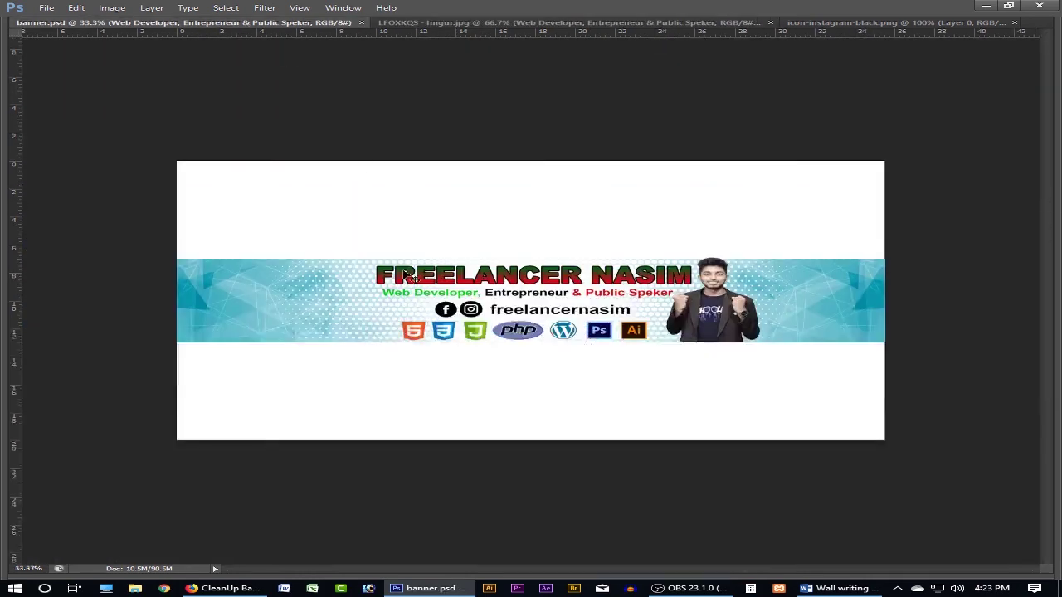
mouse_move(457, 23)
mouse_down()
mouse_move(463, 232)
mouse_move(406, 240)
mouse_up()
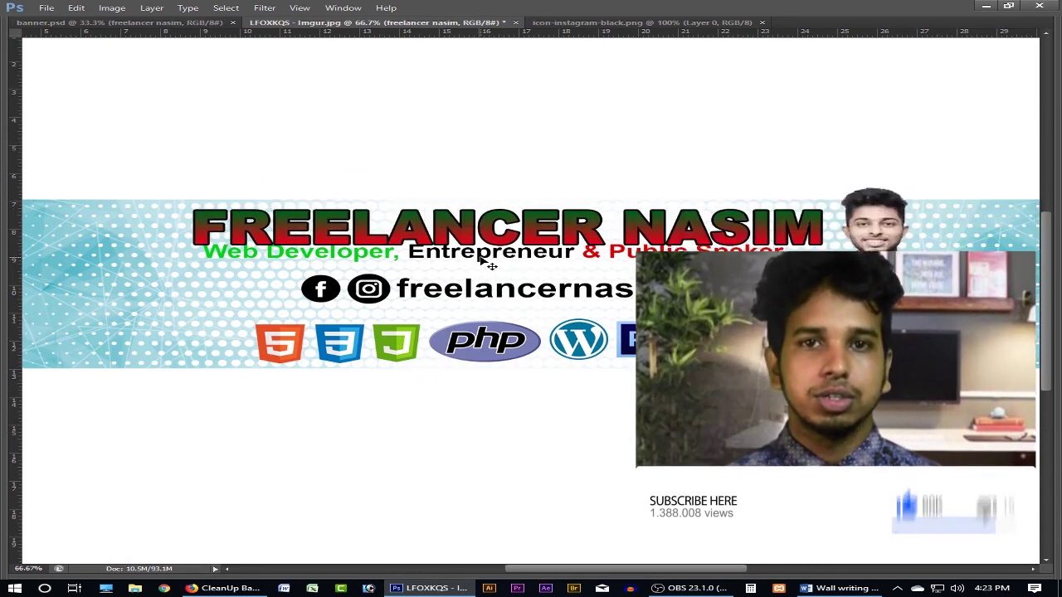
- Nudge the tagline down and right so it sits below the title
click(509, 299)
key(Down)
key(Down)
key(Down)
key(Down)
key(Down)
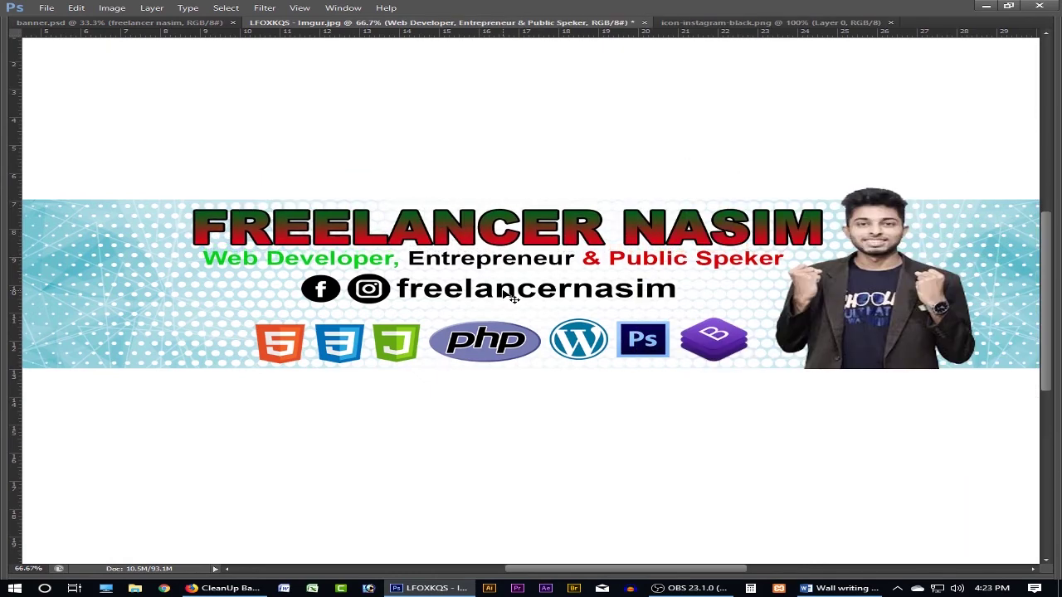
key(Left)
key(Down)
key(Down)
key(Right)
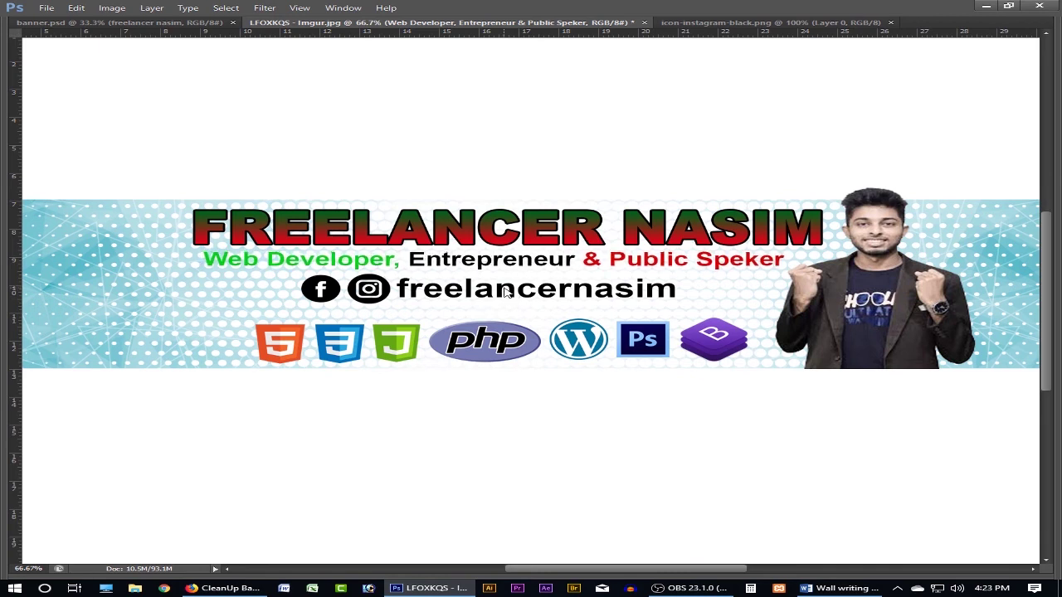
key(Right)
- Shift the freelancernasim handle and social icons down and right, then restore the panels
click(513, 296)
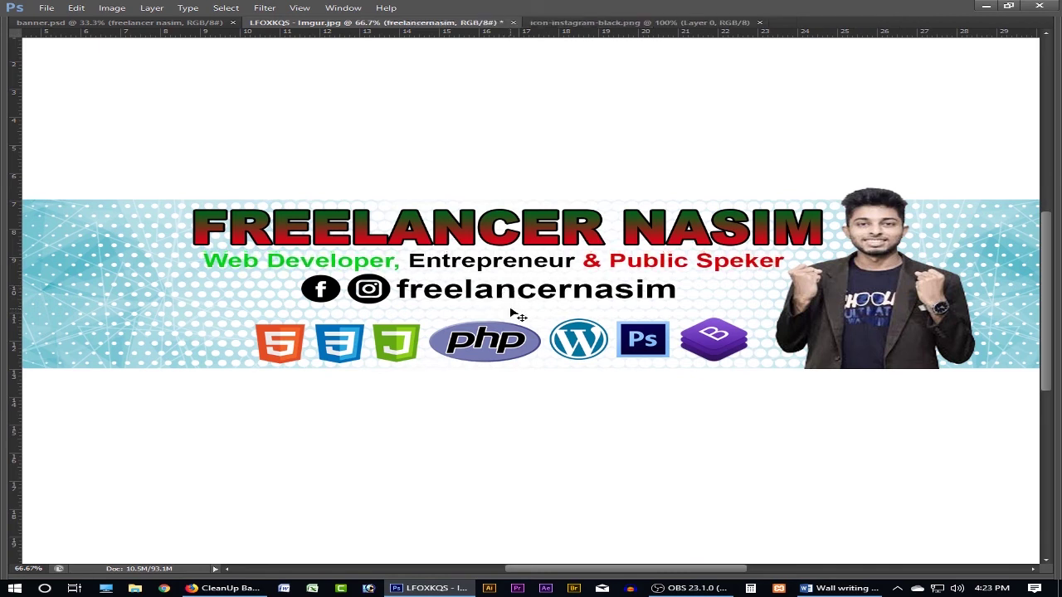
key(shift+Down)
key(shift+Right)
key(shift+Right)
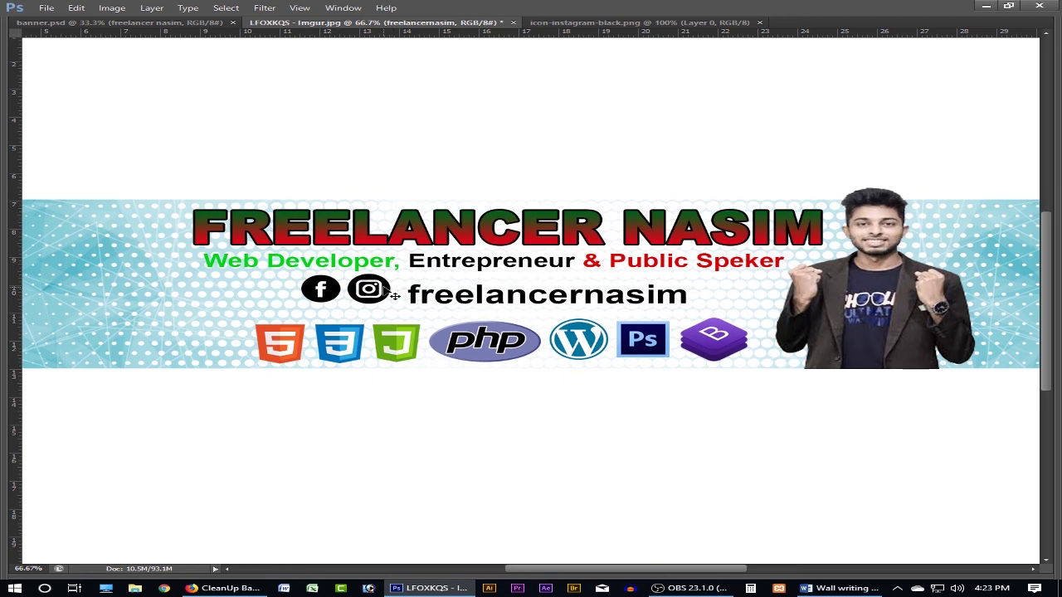
click(394, 295)
key(shift+Down)
key(shift+Right)
key(shift+Right)
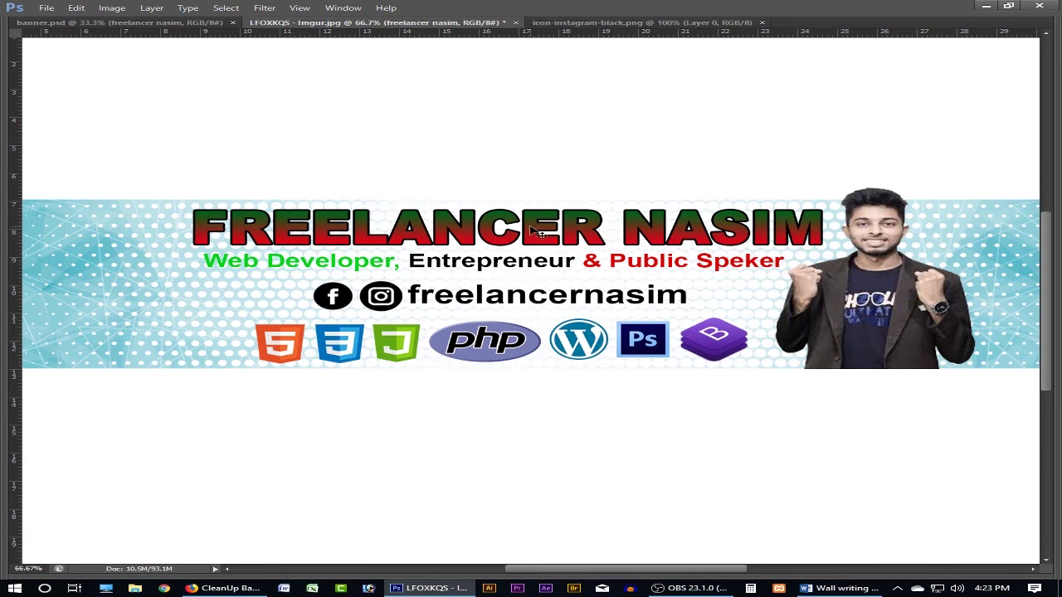
key(Tab)
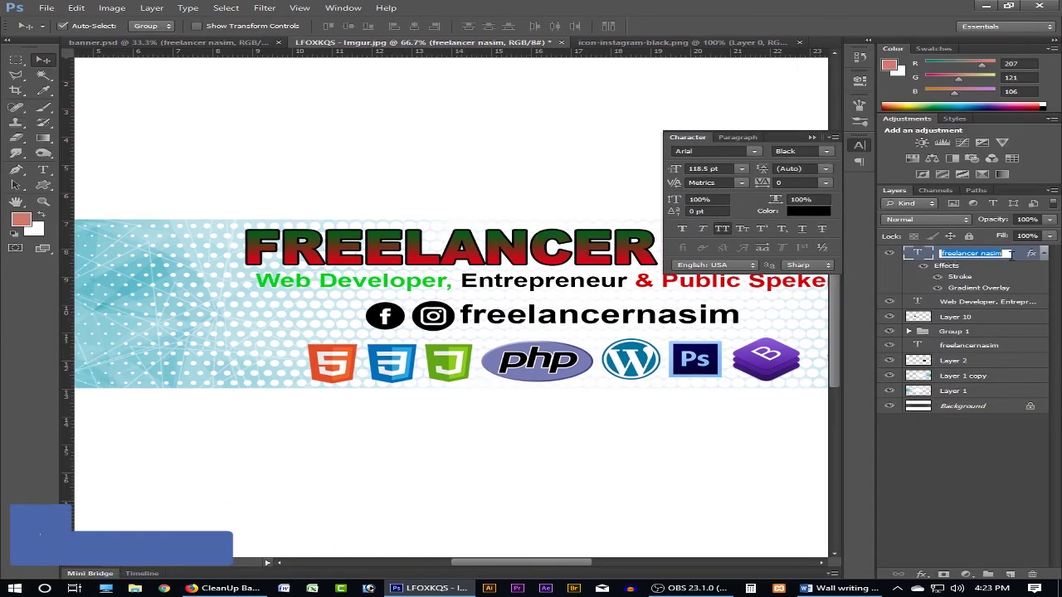
- Duplicate the freelancernasim text above the banner and edit it to read 'Freelancer Nasim'
click(979, 254)
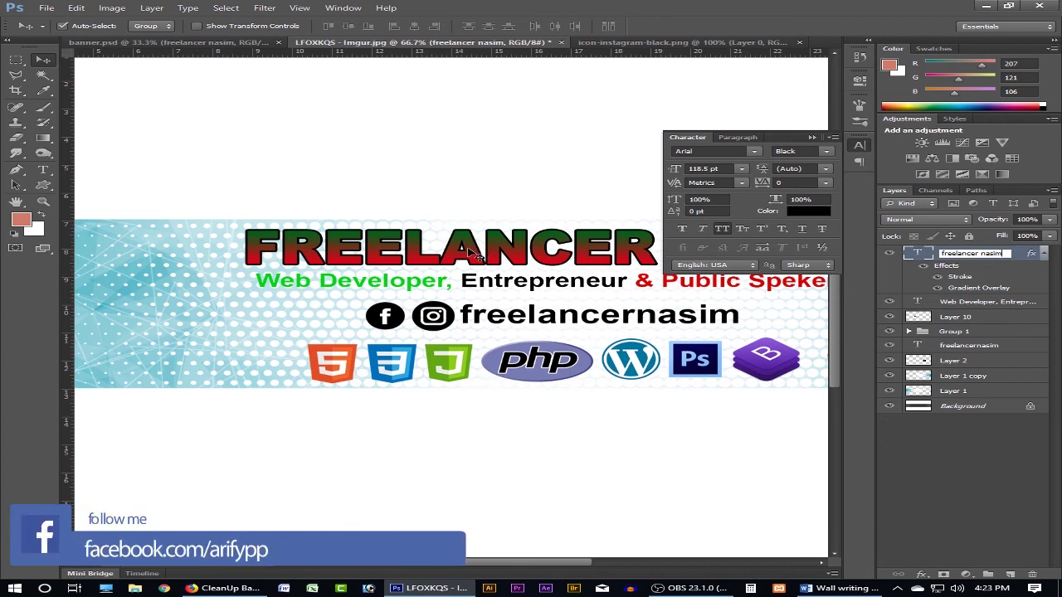
key(Tab)
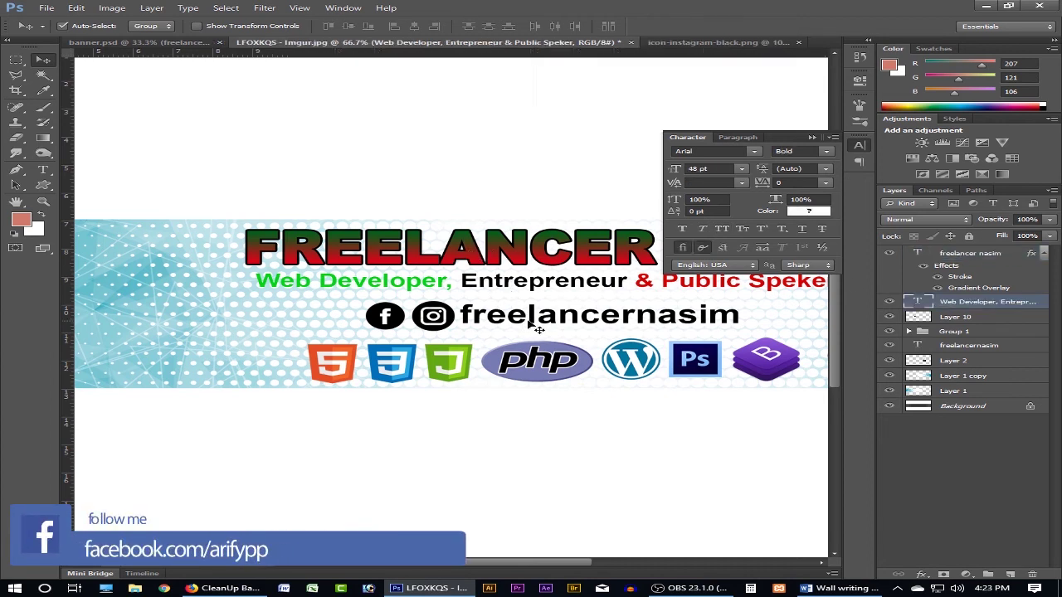
mouse_move(515, 317)
mouse_down()
mouse_move(462, 145)
mouse_move(341, 146)
mouse_move(376, 152)
mouse_up()
key(t)
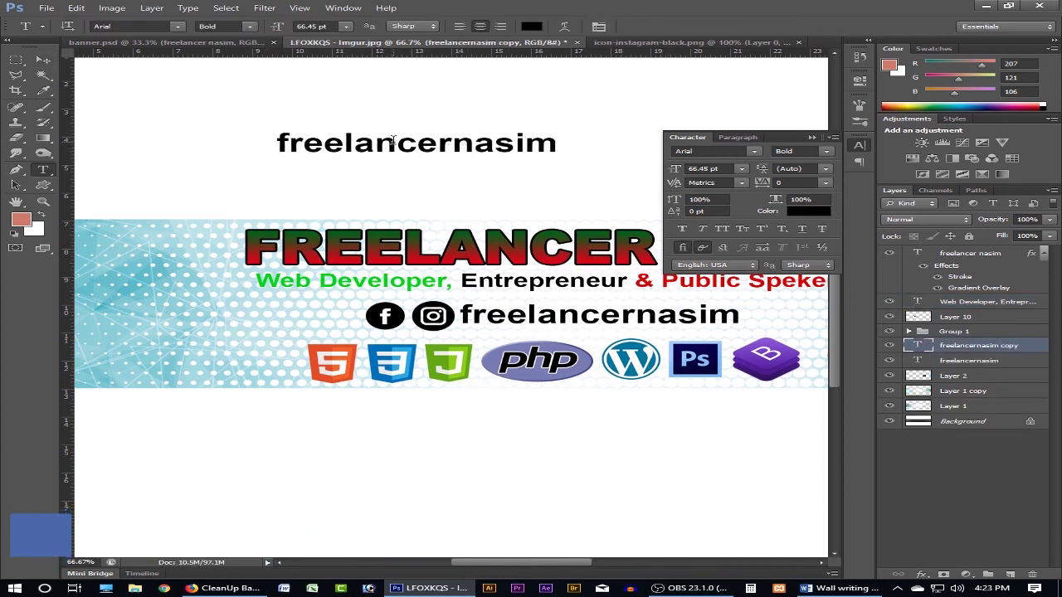
click(449, 142)
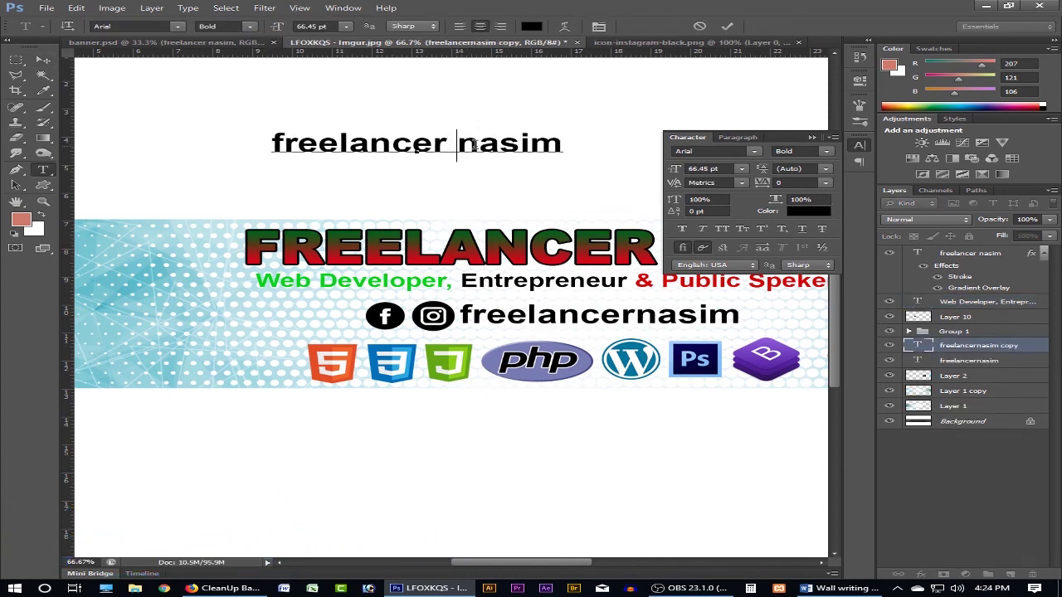
text(N)
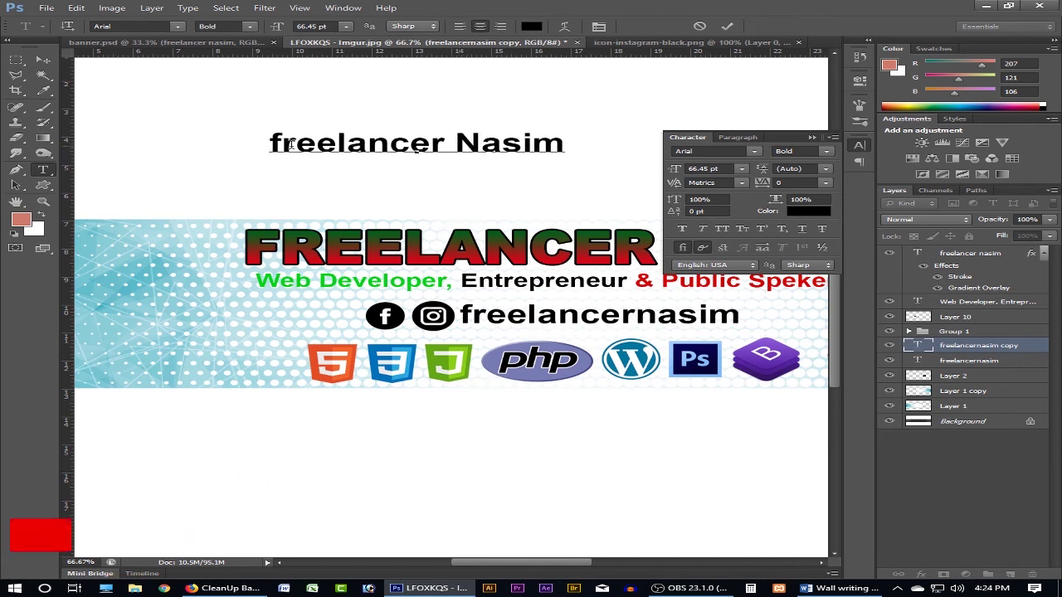
drag(270, 143, 282, 142)
text(F)
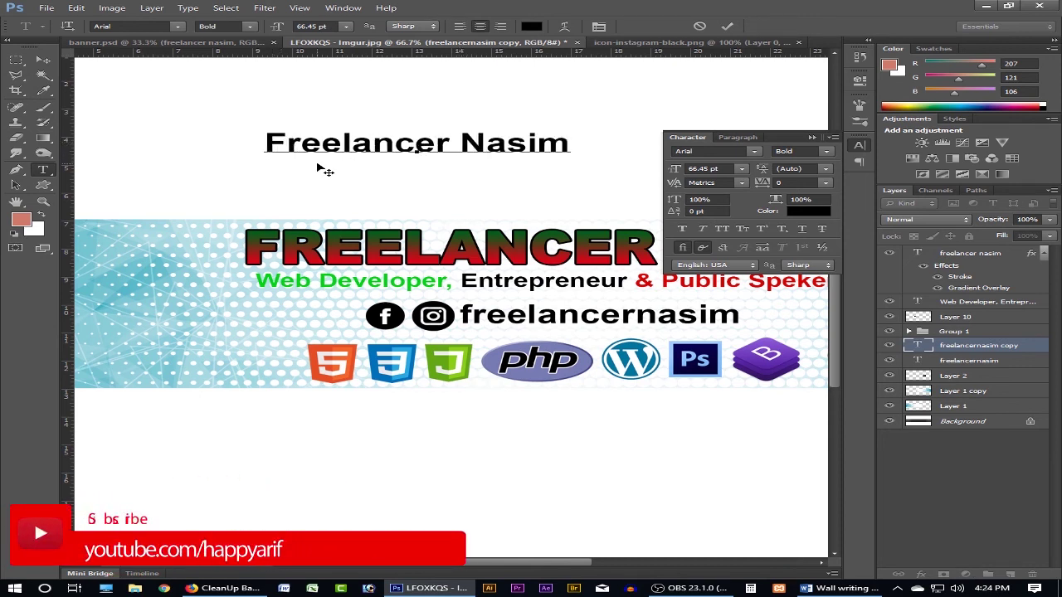
key(ctrl+Return)
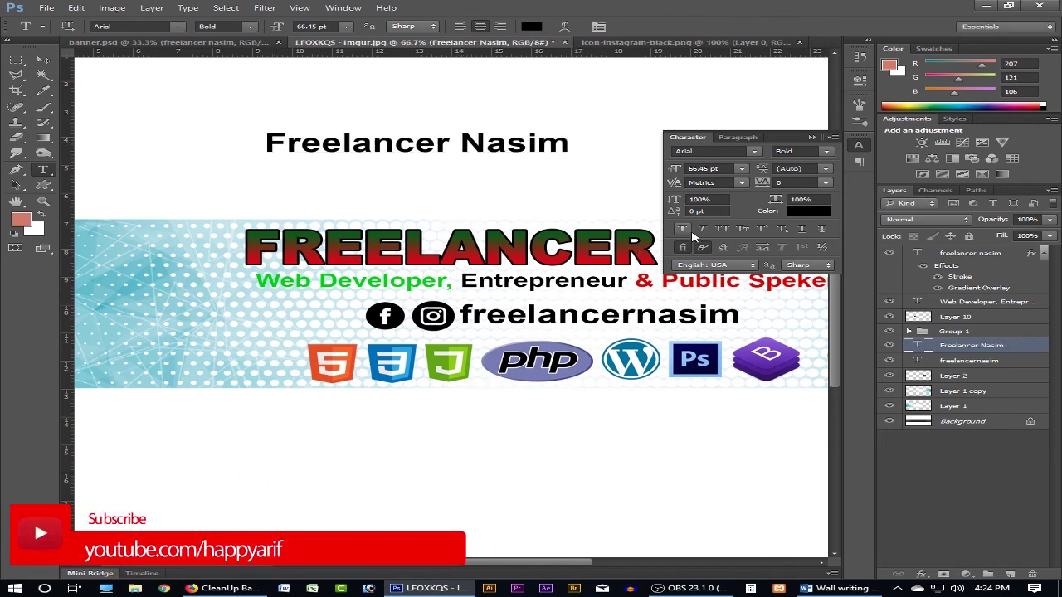
- Make the heading All Caps in Arial Black, then shift it left and slightly down
click(725, 233)
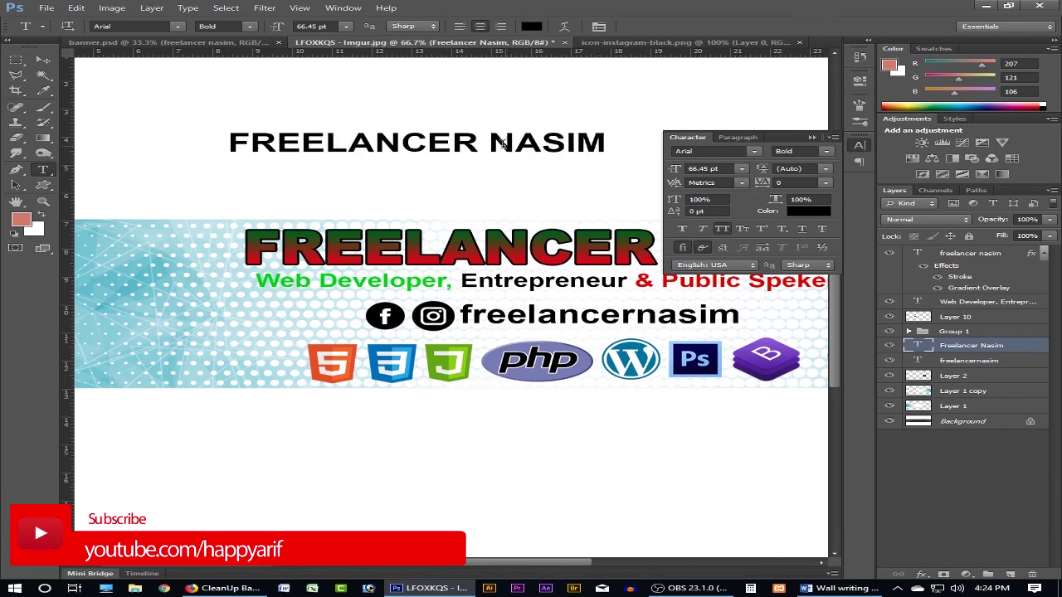
click(825, 151)
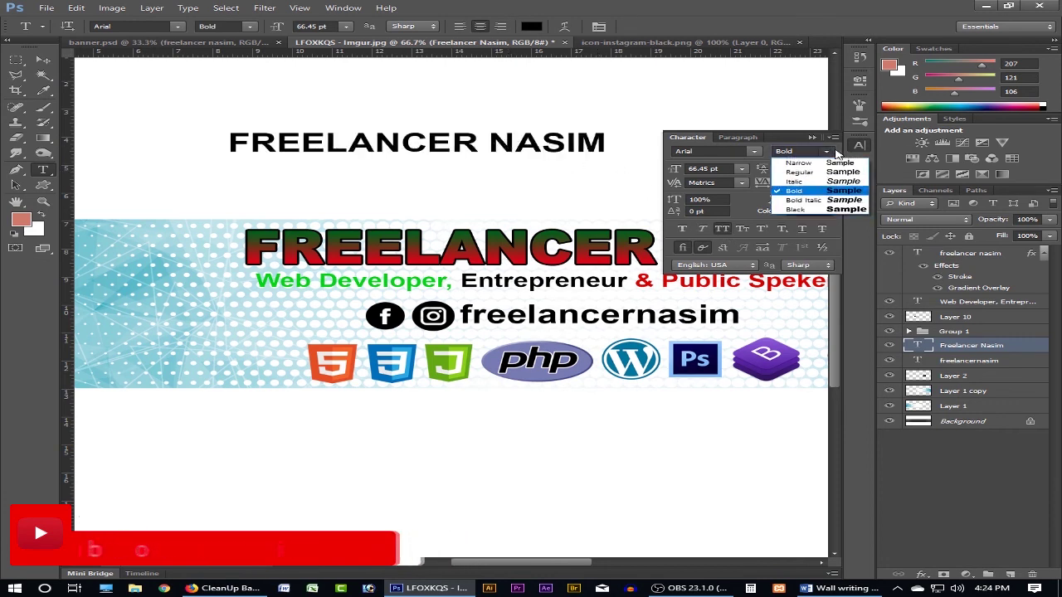
click(842, 208)
key(Down)
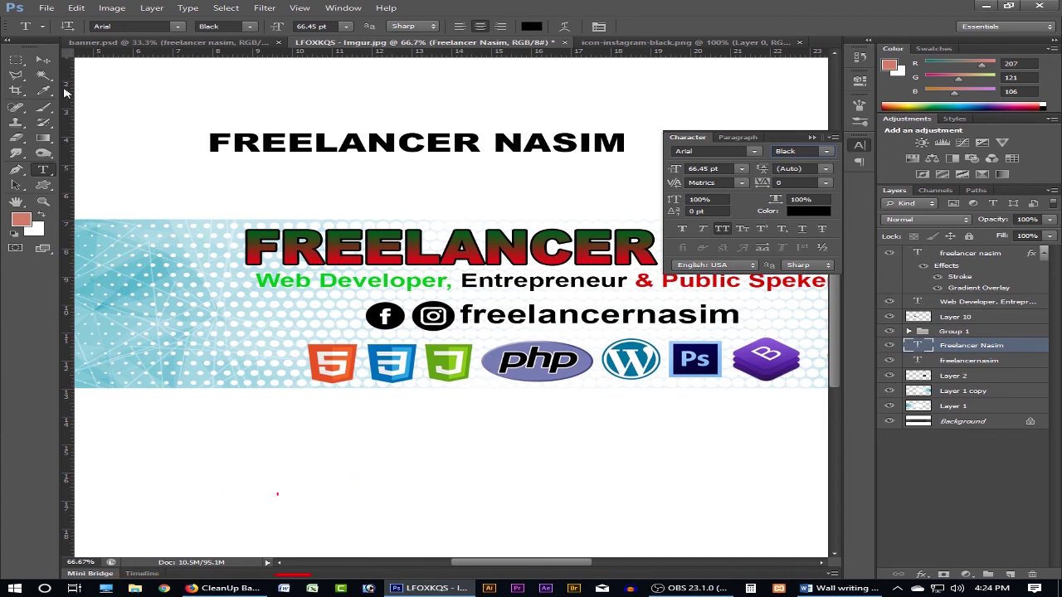
click(44, 62)
mouse_move(276, 150)
mouse_down()
mouse_move(268, 162)
mouse_move(233, 166)
mouse_up()
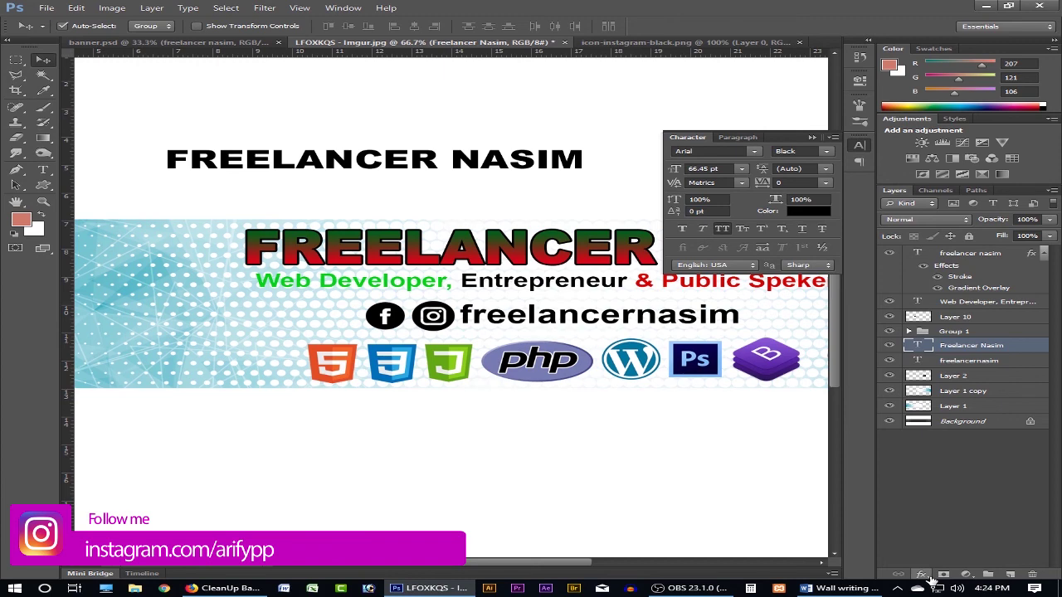
click(922, 574)
- Give the FREELANCER NASIM heading a Red, Green gradient overlay and an ~8 px black stroke
click(971, 434)
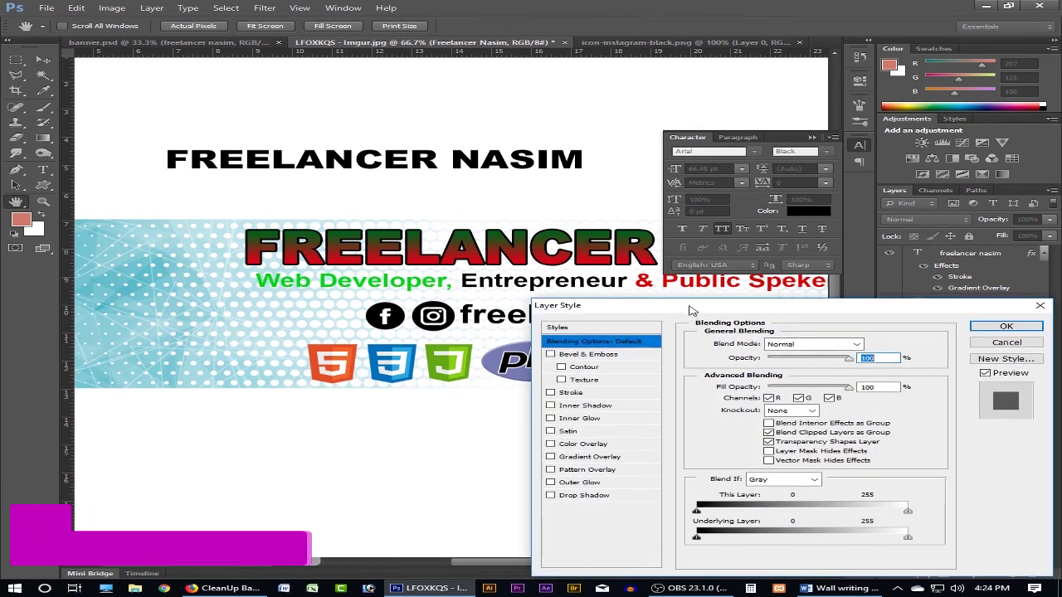
drag(692, 315, 718, 238)
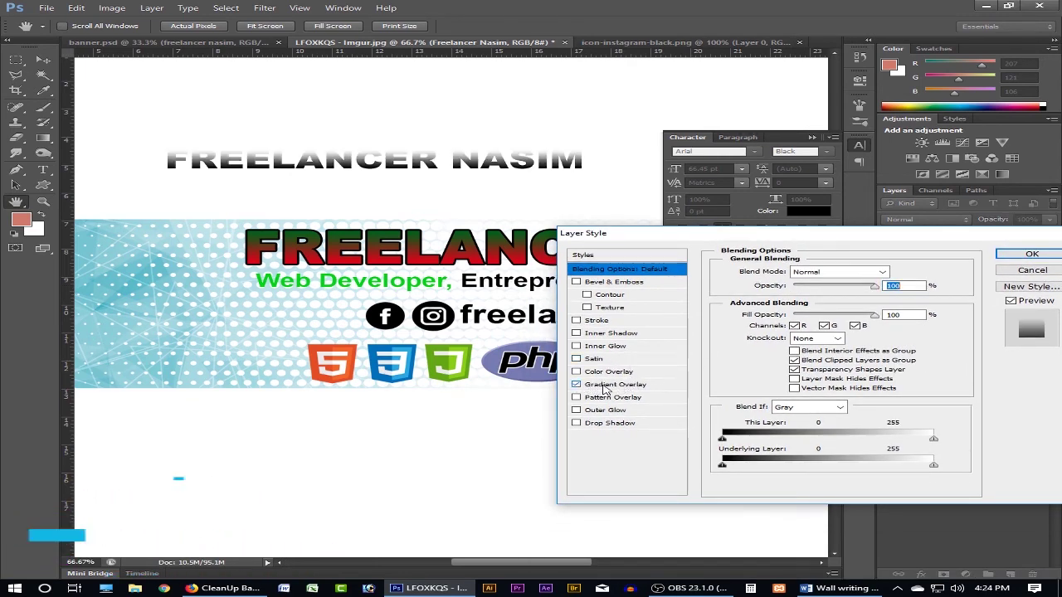
click(597, 385)
click(871, 298)
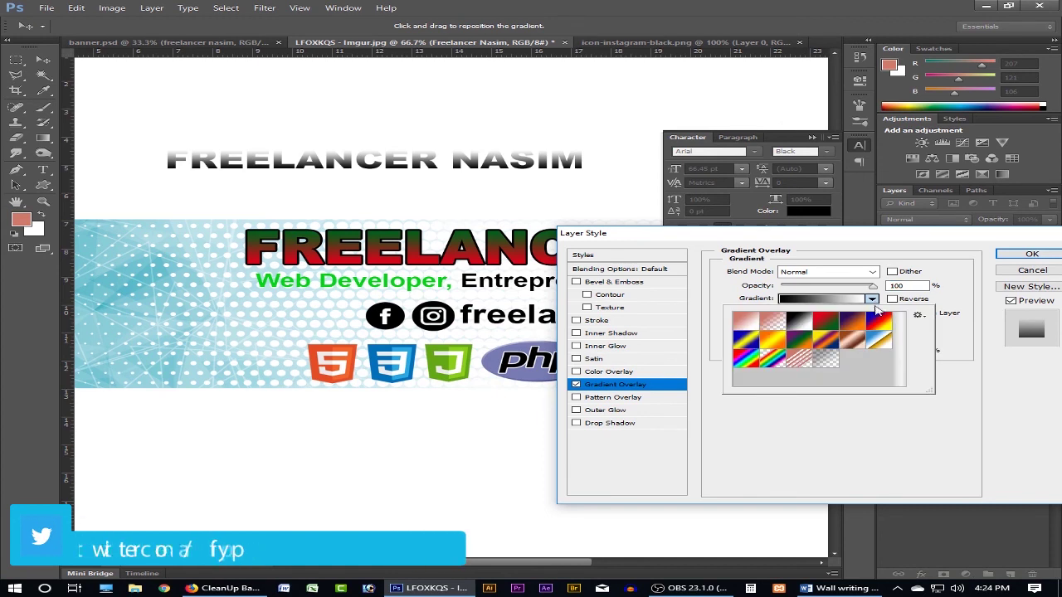
click(823, 325)
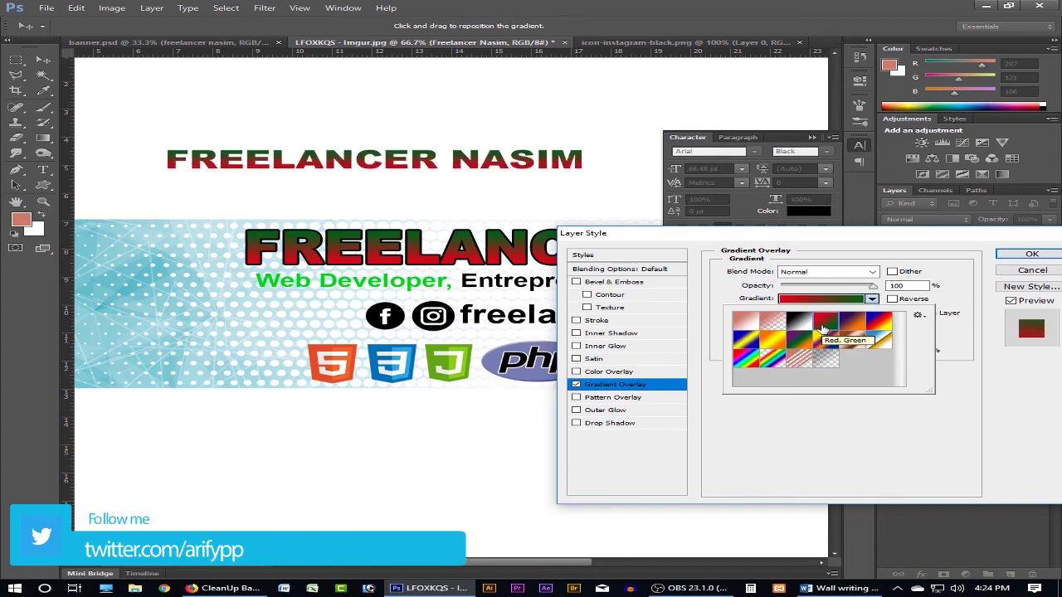
click(796, 250)
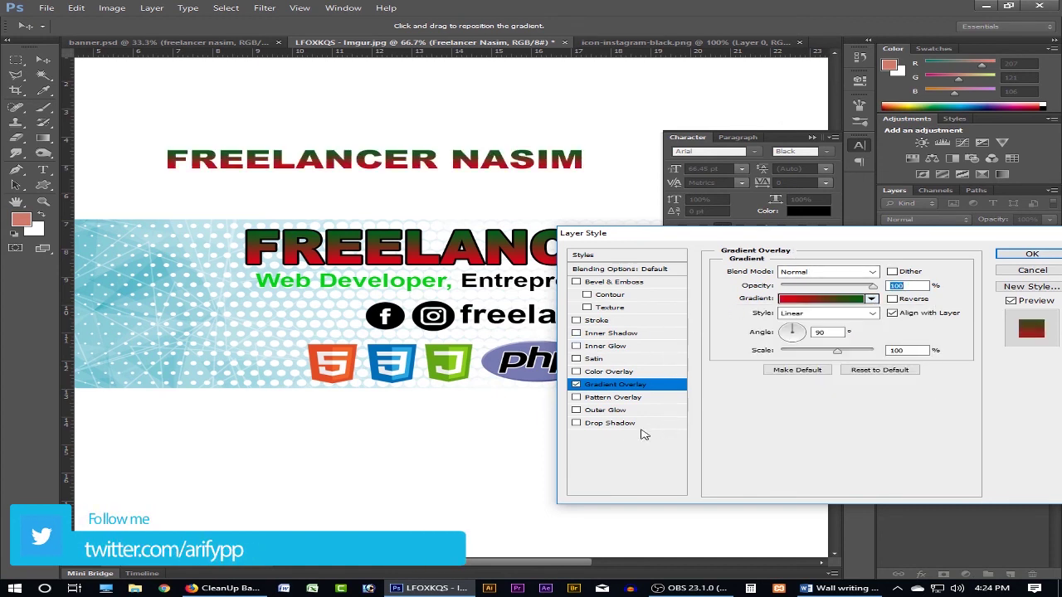
click(595, 320)
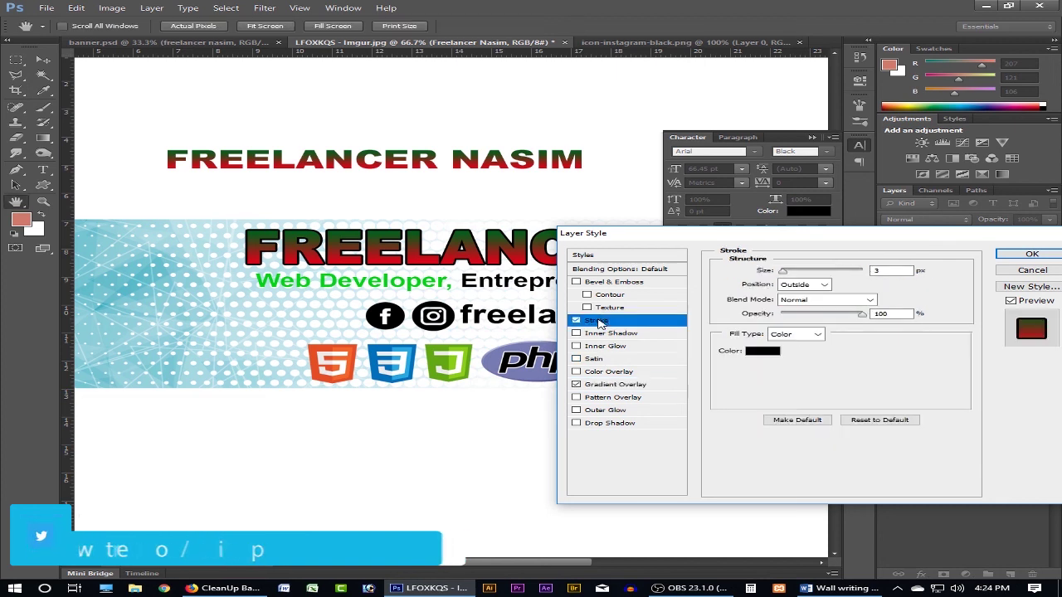
drag(803, 277, 789, 274)
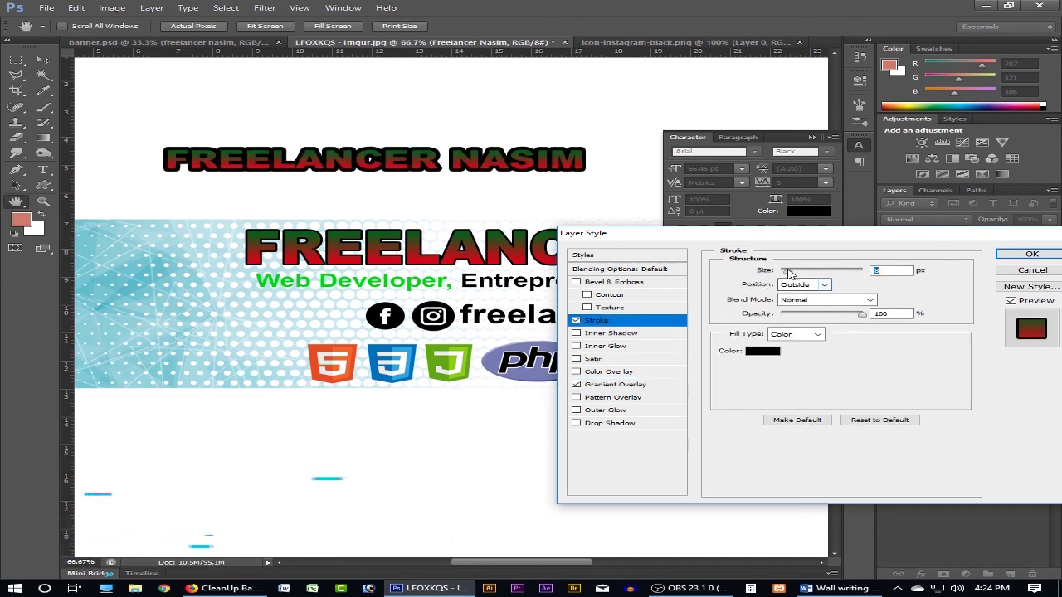
click(1045, 256)
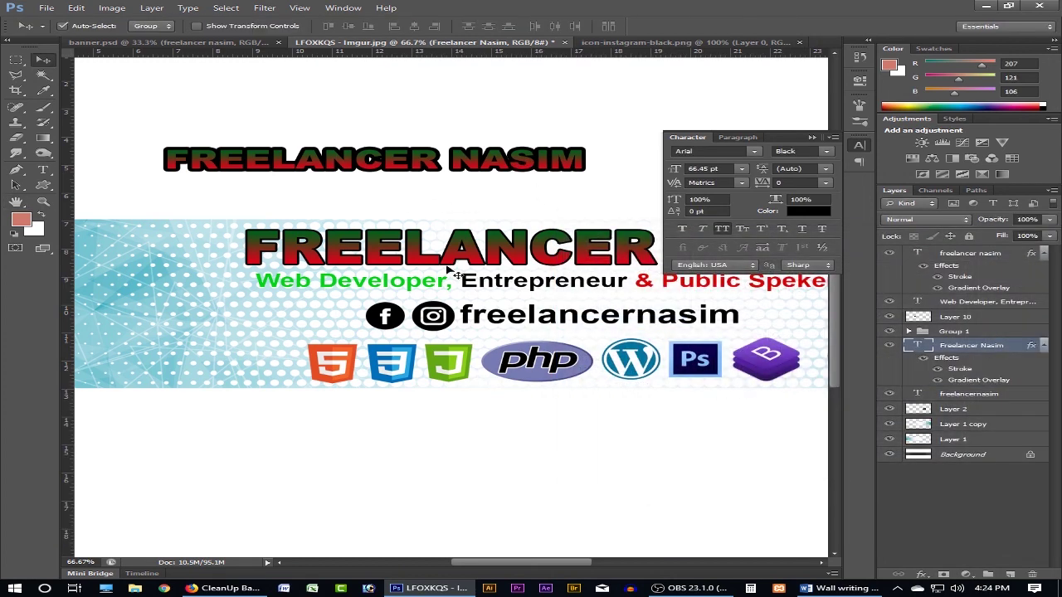
- Undo three history steps to remove the duplicate upper heading
key(ctrl+alt+z)
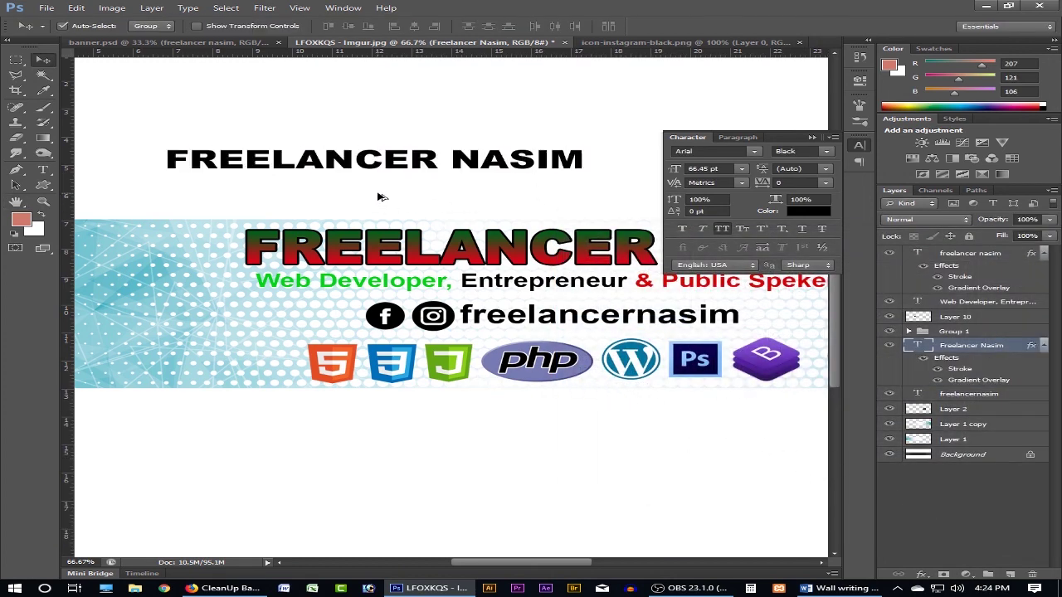
key(ctrl+alt+z)
key(ctrl+alt+z)
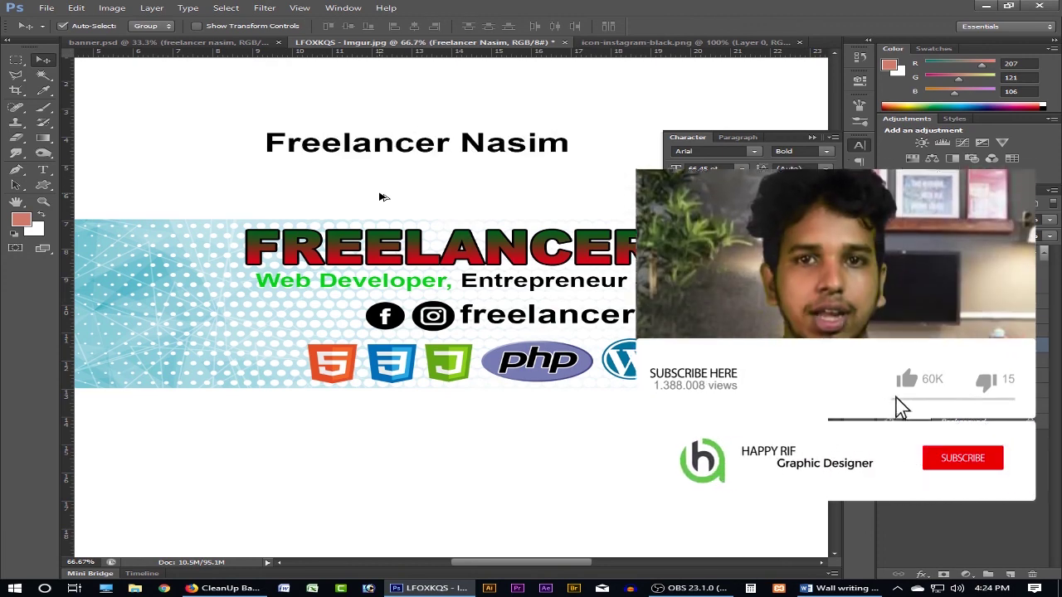
key(ctrl+alt+z)
key(ctrl+alt+z)
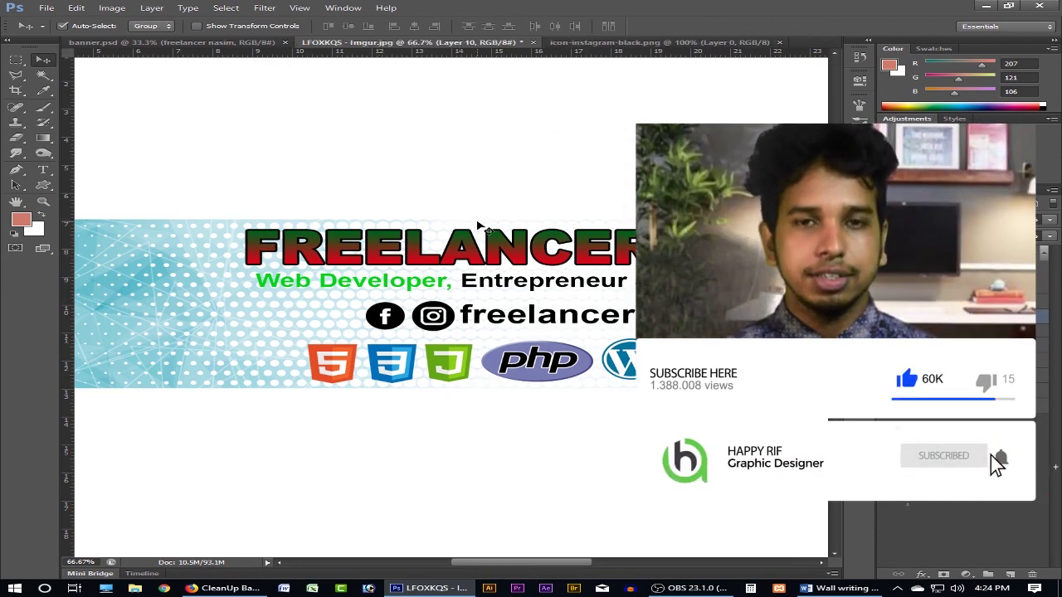
- Hide the panels to review the finished banner full-window
key(Tab)
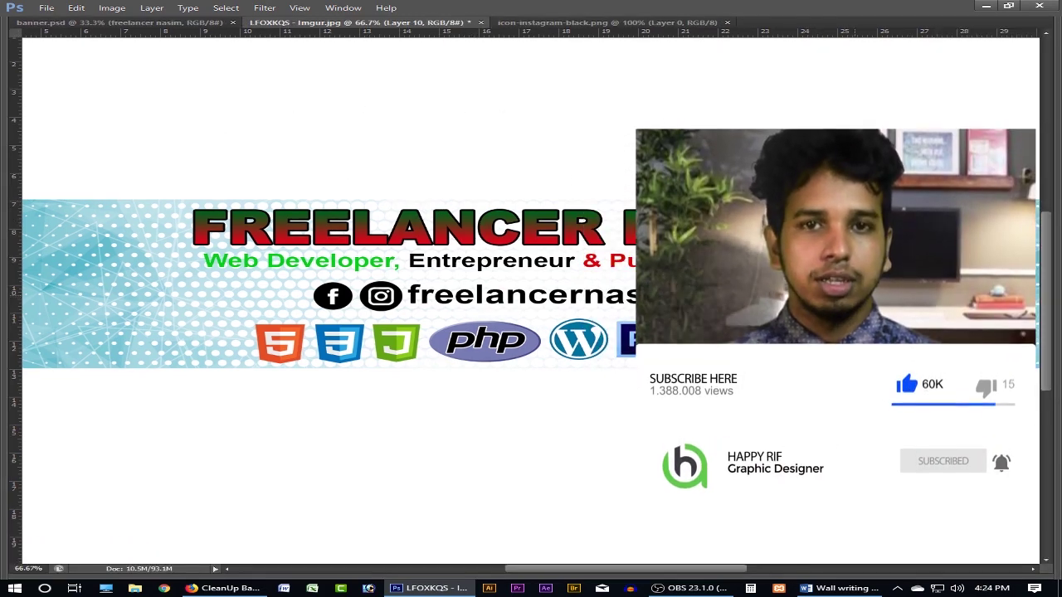
click(859, 300)
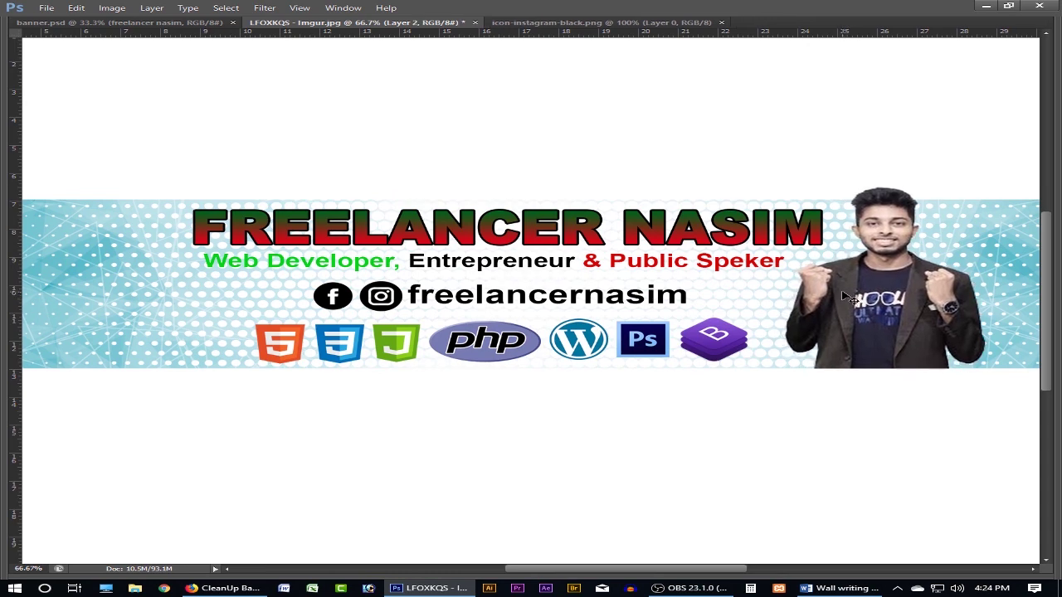
click(220, 589)
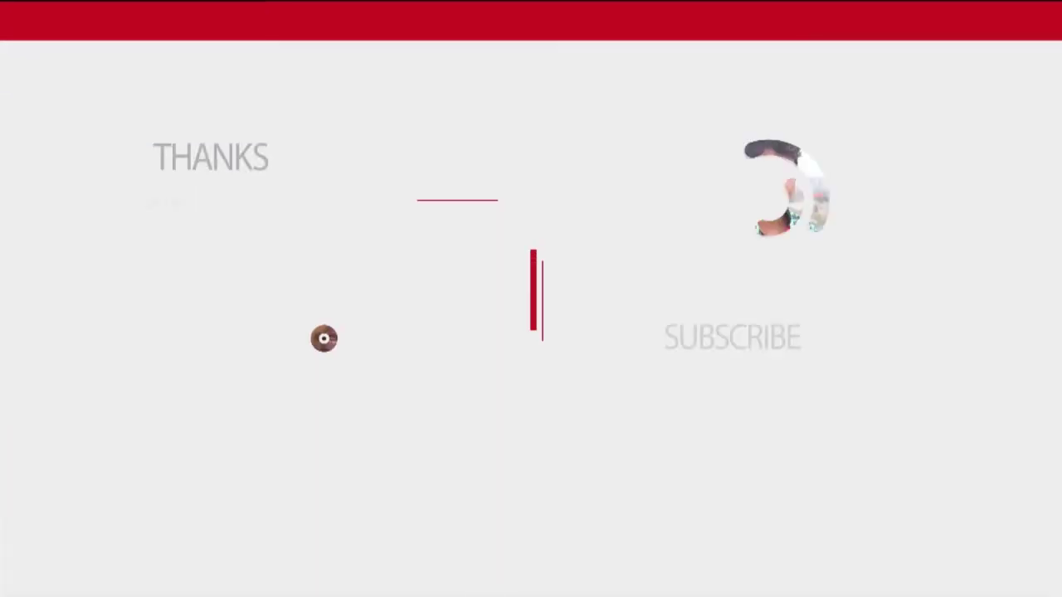